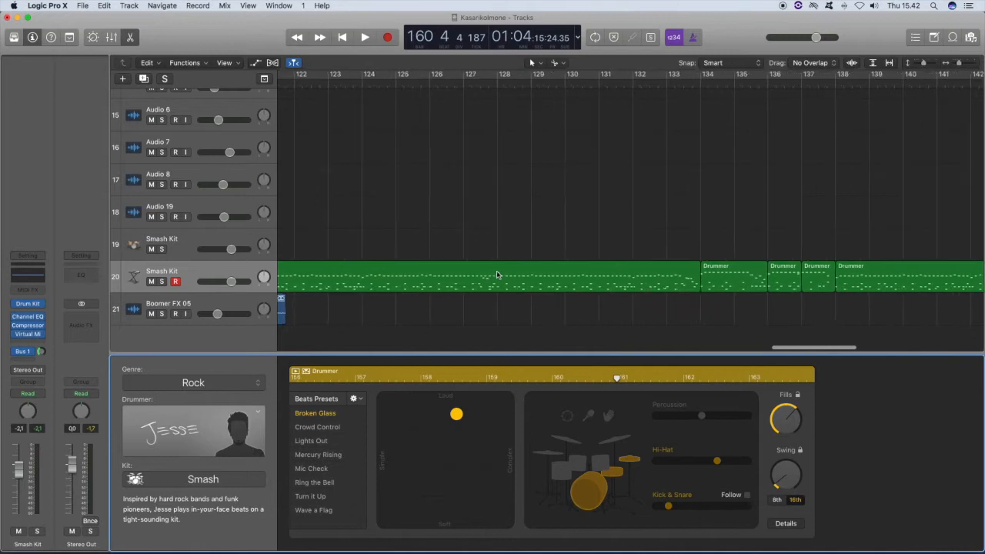
- Return to the start of the project and play the song to review the drum regions on the MIDI Smash Kit track
scroll(501, 276, "down", 10)
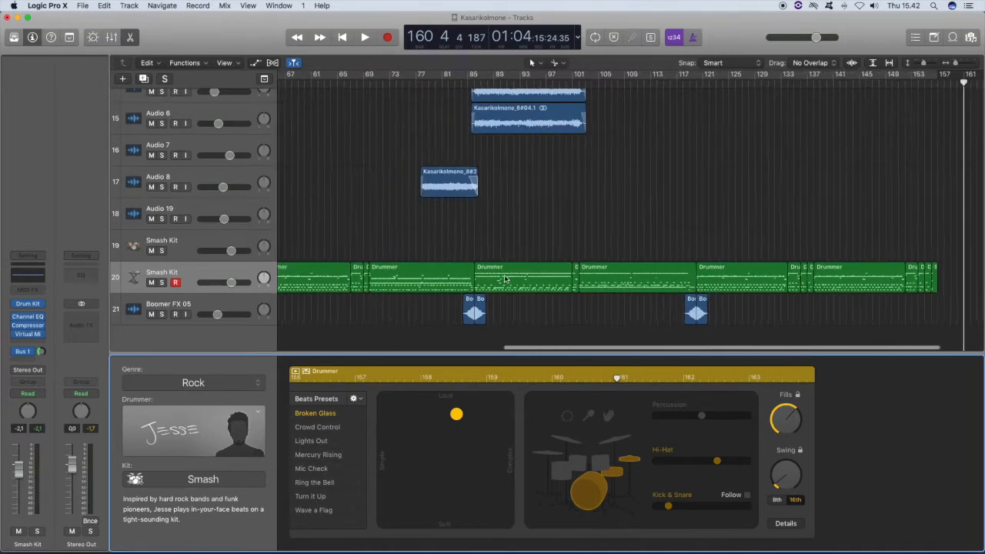
left_click(342, 37)
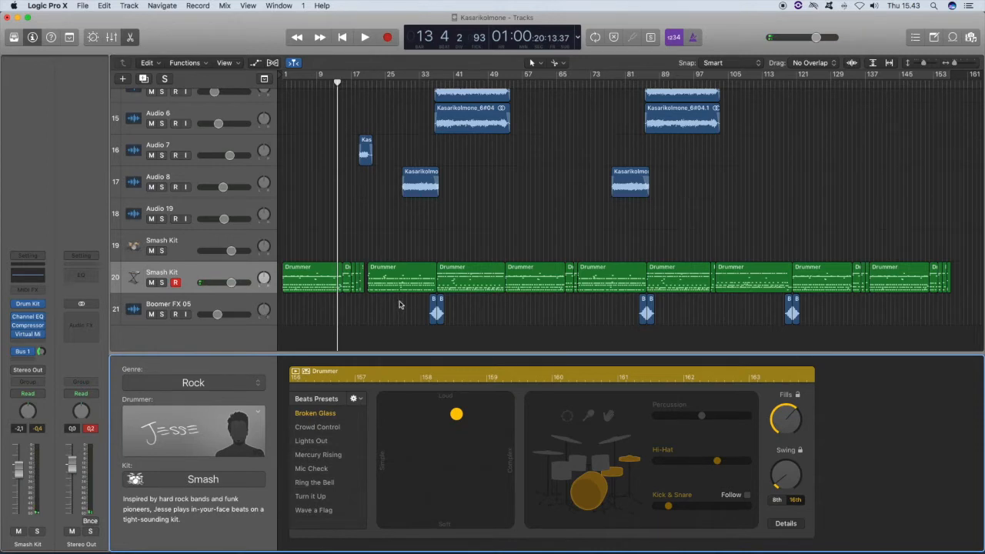
left_click(141, 6)
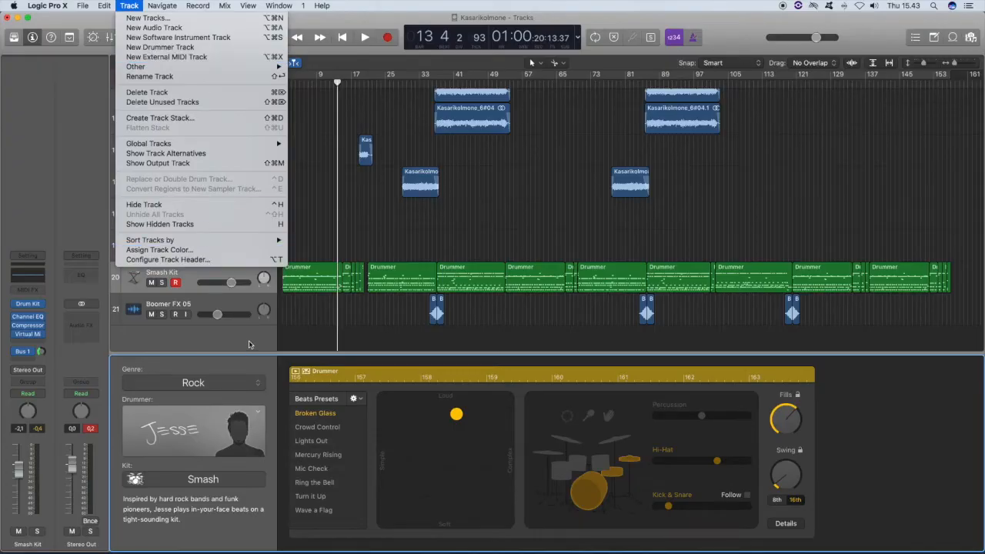
left_click(249, 344)
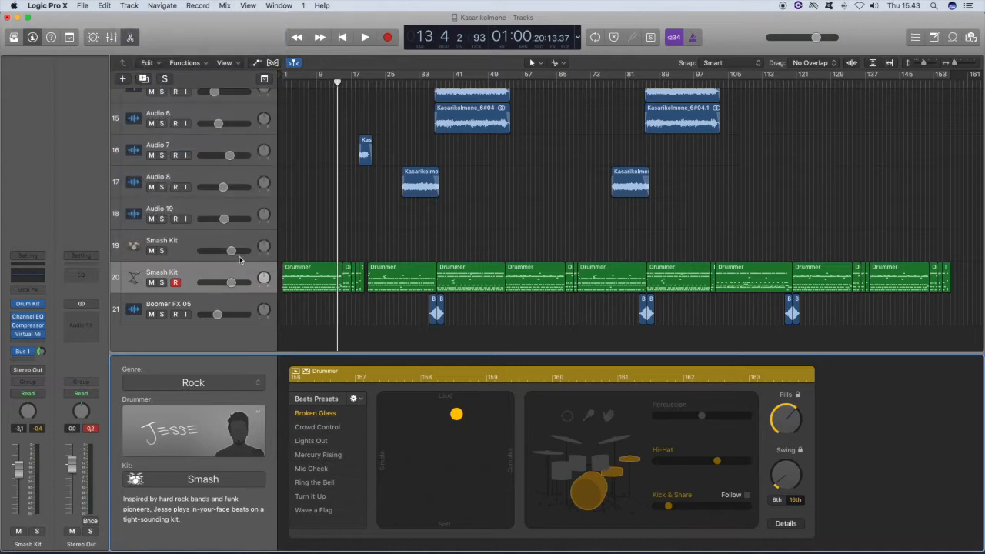
- Create a new external MIDI track directly below the Smash Kit track that holds the Drummer regions
left_click(224, 269)
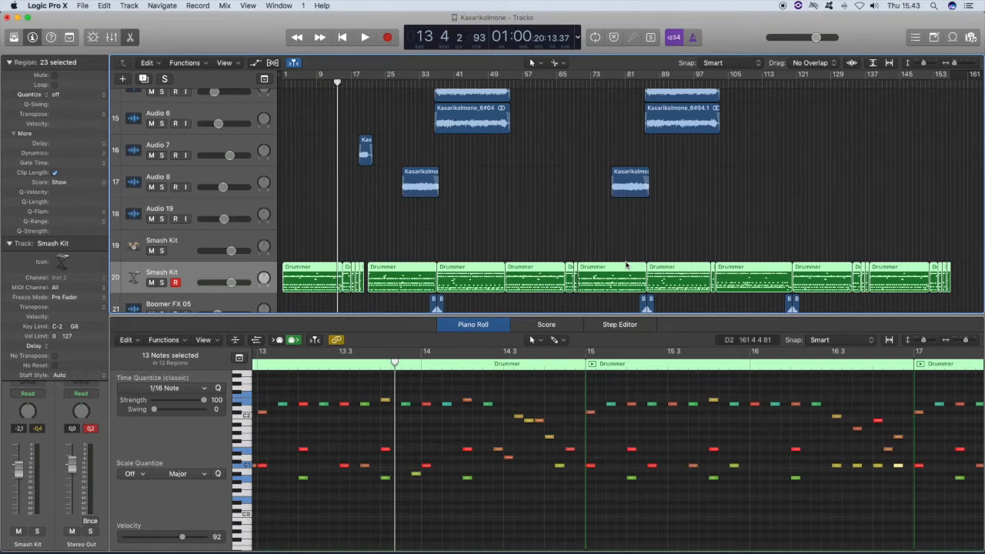
scroll(653, 266, "down", 2)
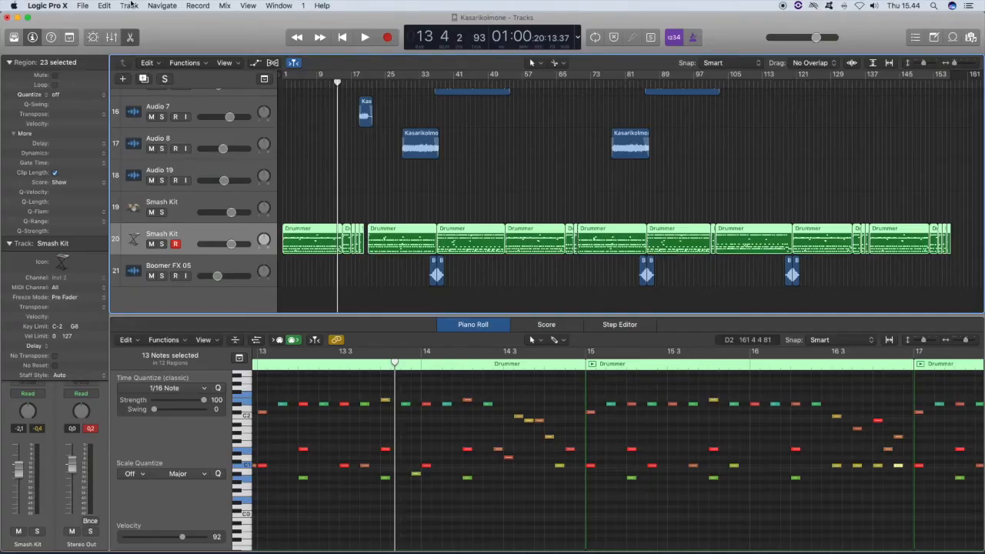
left_click(130, 5)
left_click(150, 59)
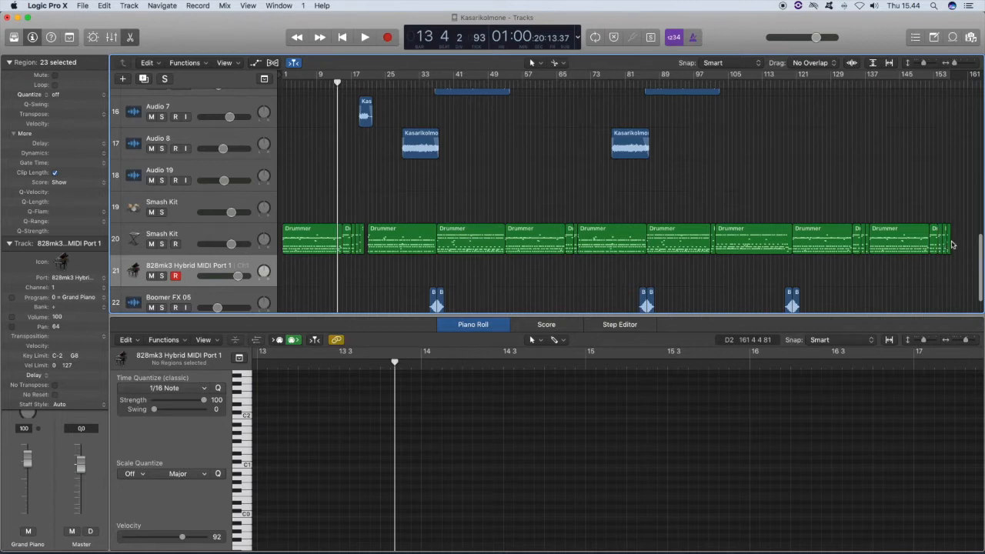
- Select every Drummer region on track 20 and copy all of their notes in the Piano Roll
left_click_drag(954, 243, 293, 243)
scroll(315, 452, "left", 15)
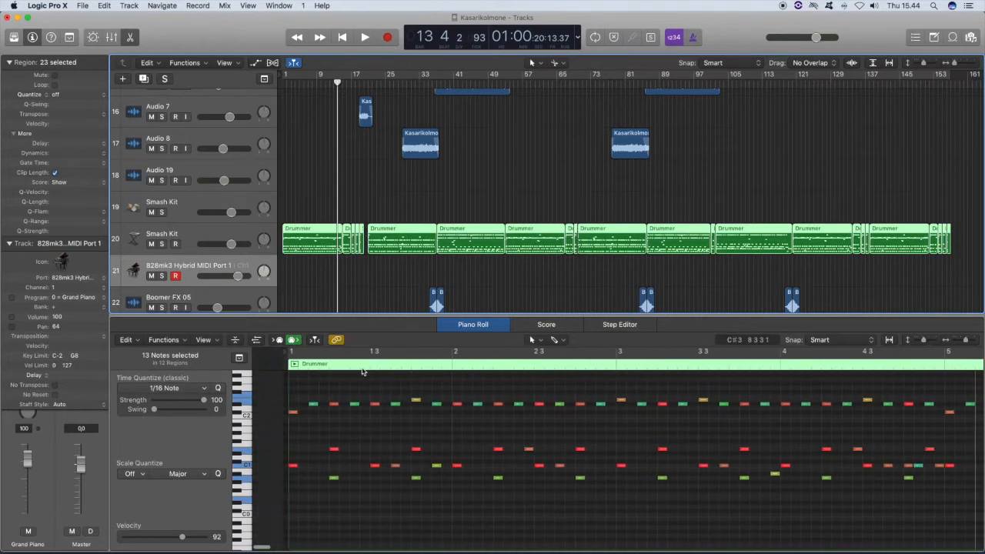
left_click(263, 465)
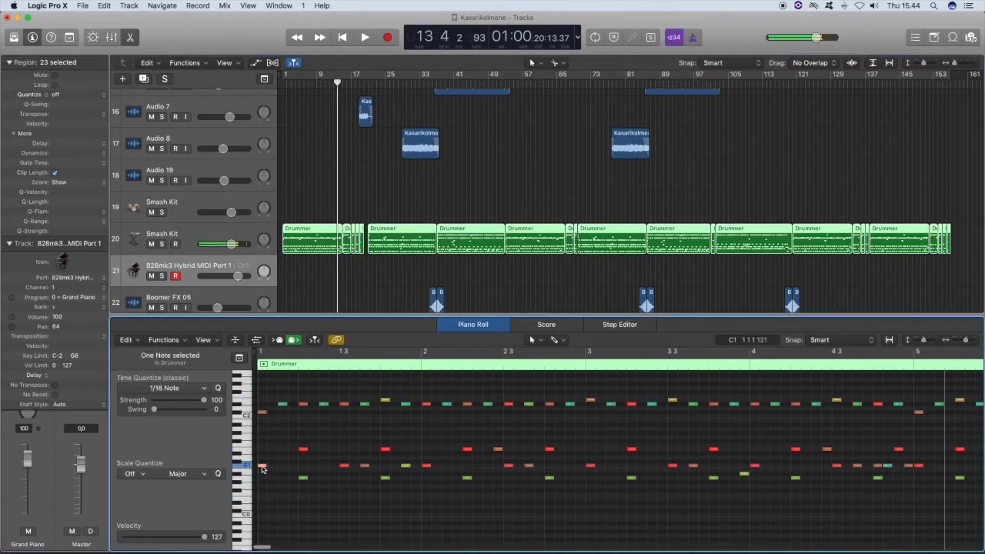
key("super+a")
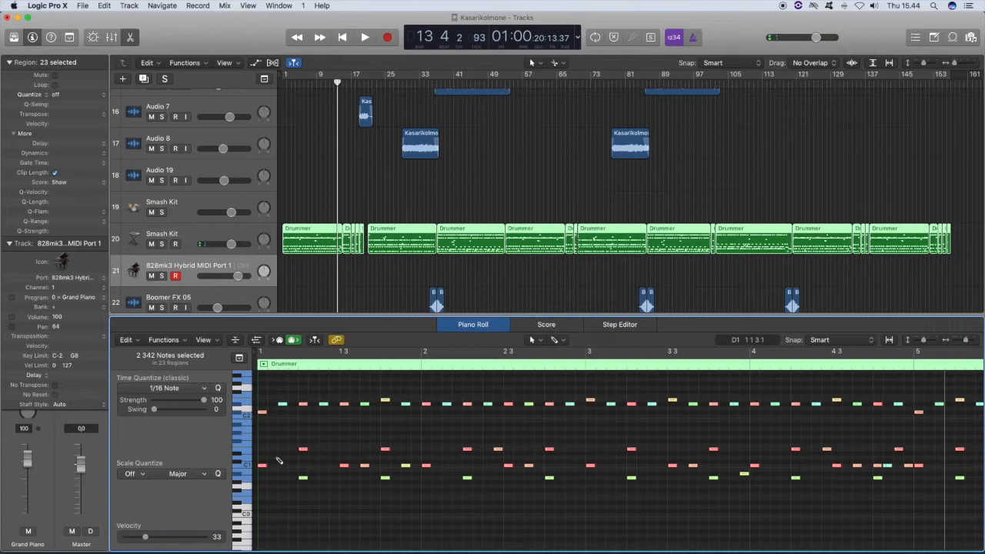
- Create an empty MIDI region at bar 1 on the new external MIDI track and extend it to the end of the last Drummer region
left_click(284, 269)
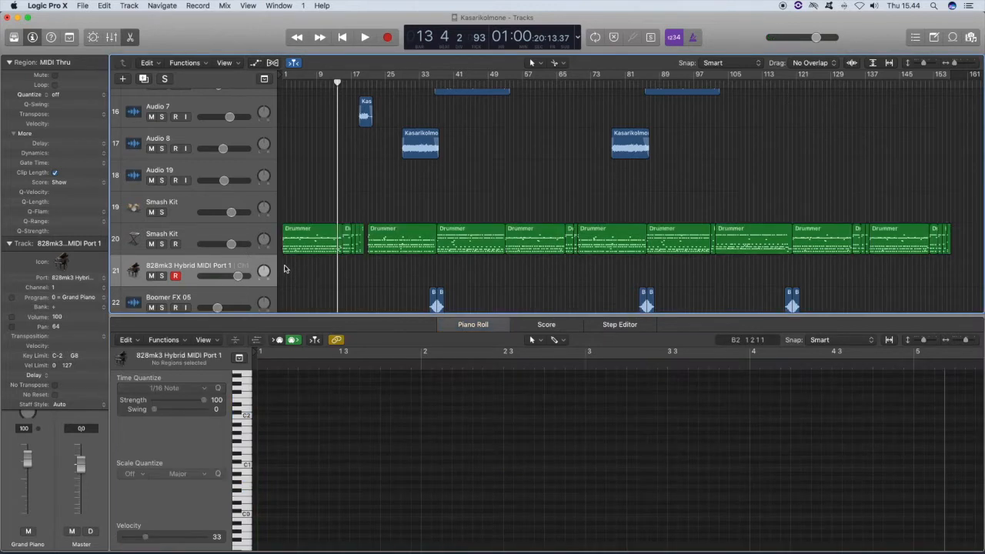
right_click(284, 269)
left_click(303, 269)
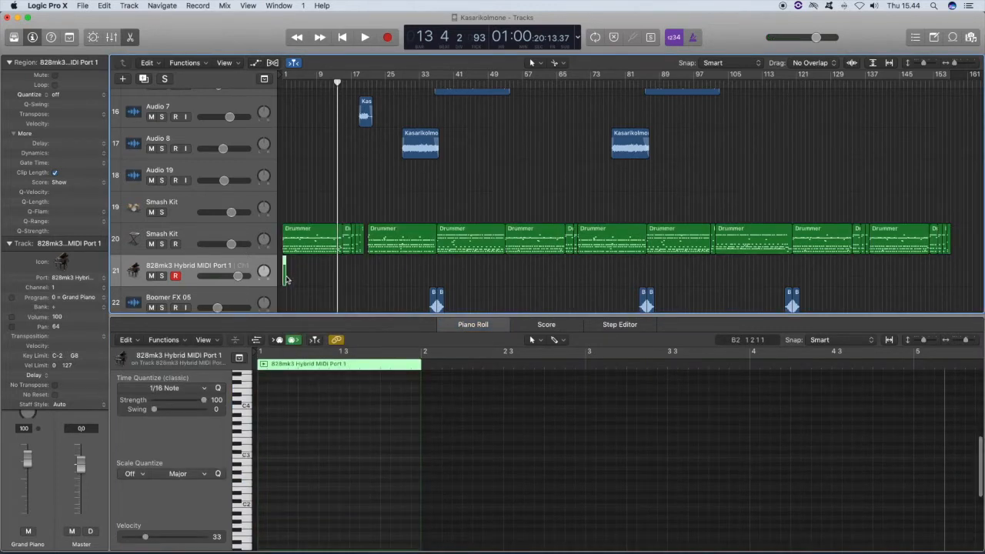
left_click_drag(289, 278, 950, 287)
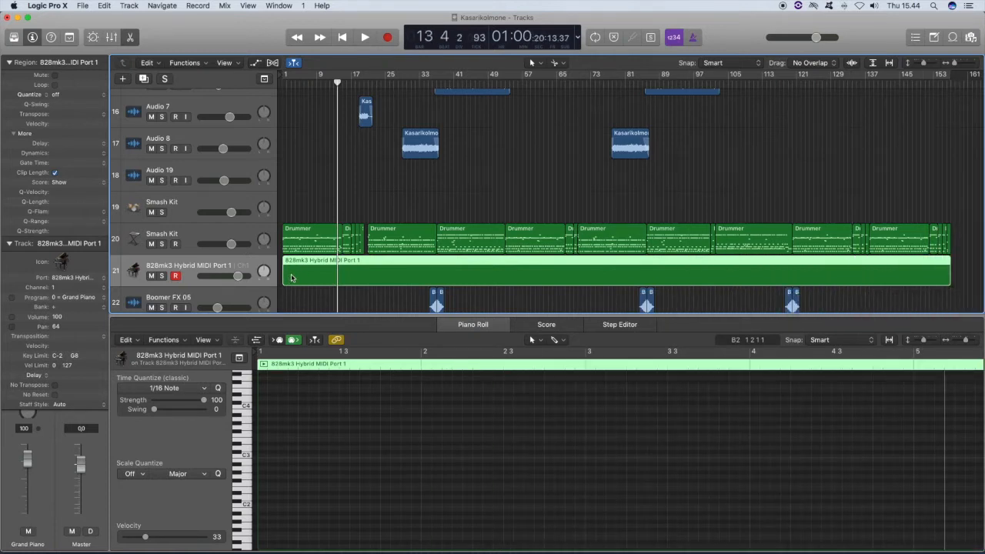
- Paste the copied drum notes into the new MIDI region from its very beginning
left_click(257, 353)
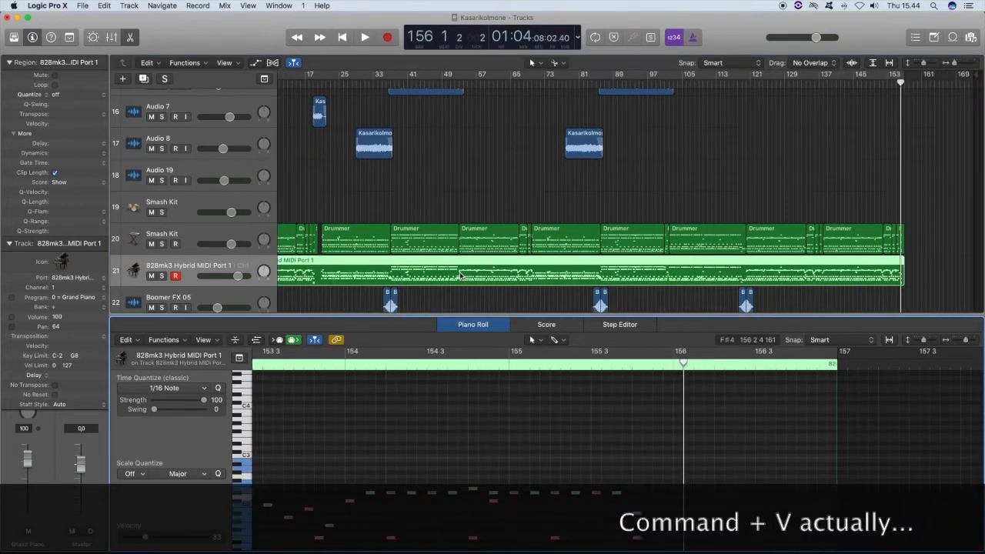
scroll(460, 276, "left", 5)
left_click(290, 276)
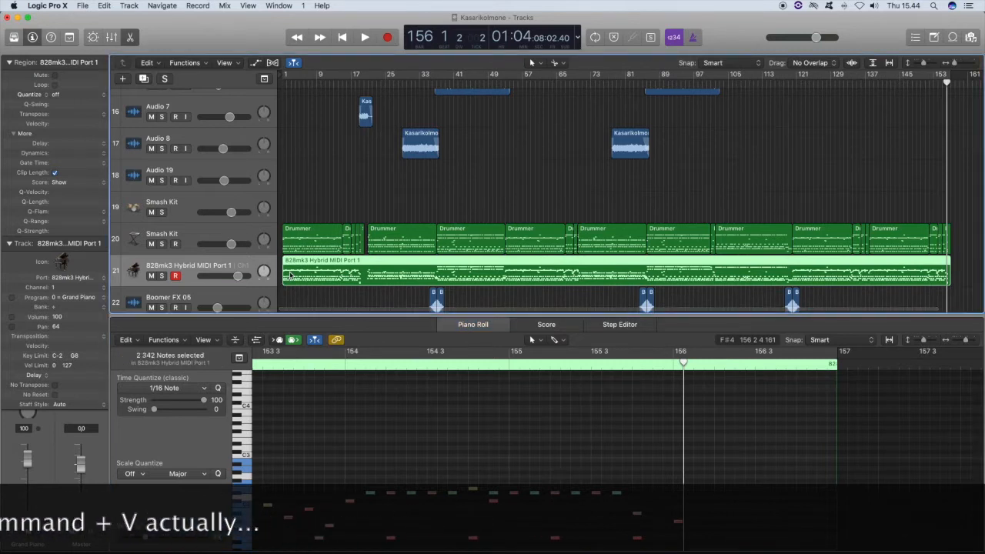
- Play briefly from the start and compare the pasted notes with the original Drummer regions above
key("Return")
key("space")
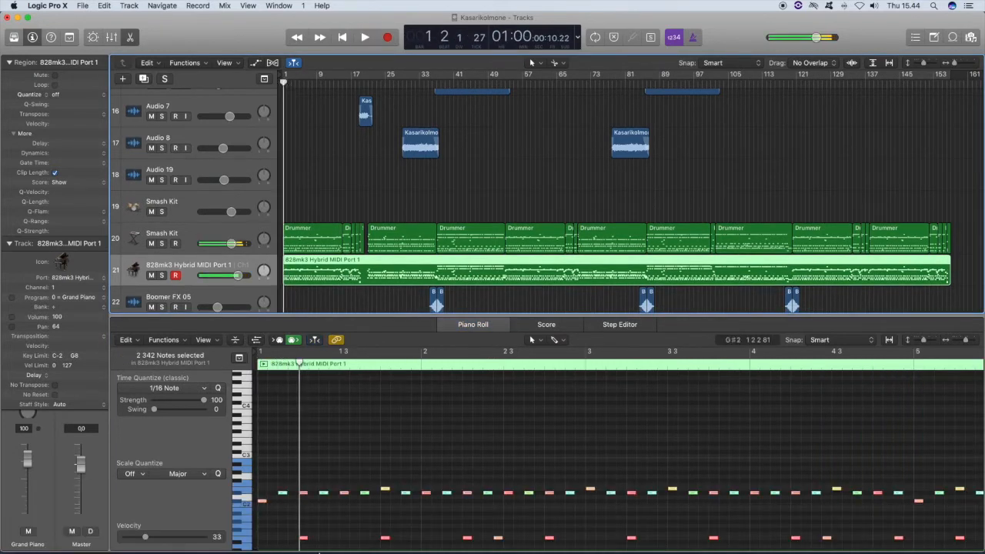
scroll(338, 516, "down", 5)
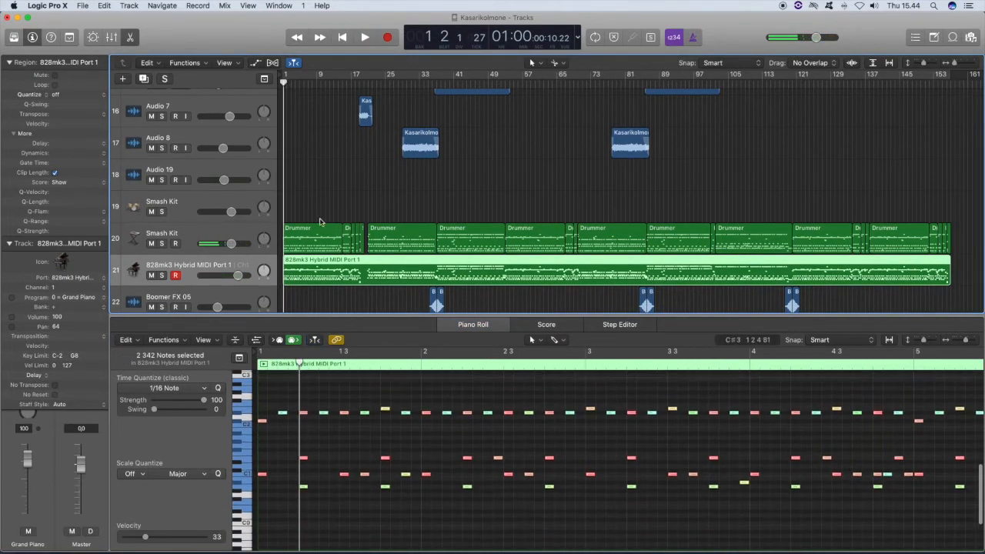
left_click(297, 241)
left_click(290, 281)
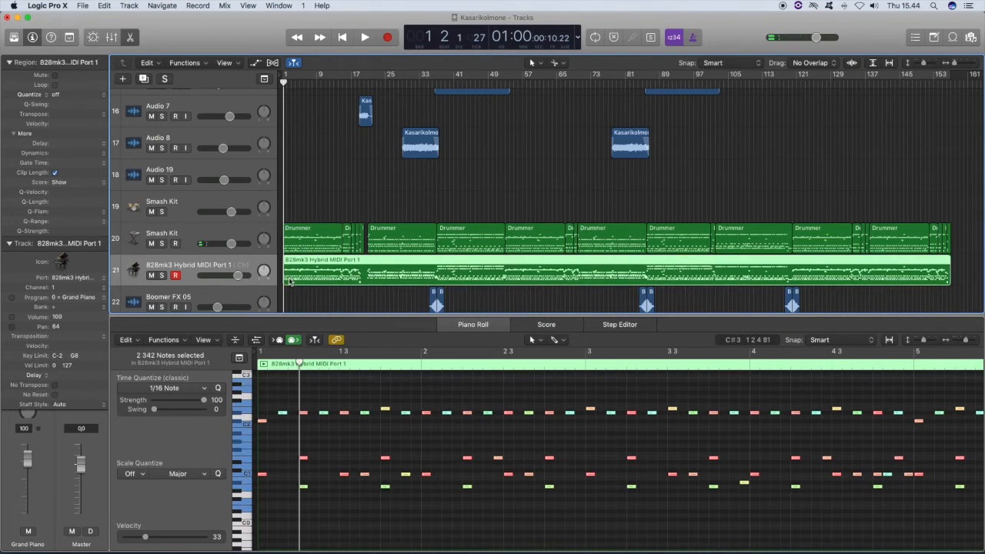
left_click(296, 243)
- Start exporting the combined region as a MIDI file and choose the JOVIAC PRO TOOLS folder on the External drive as location
left_click(299, 270)
right_click(323, 263)
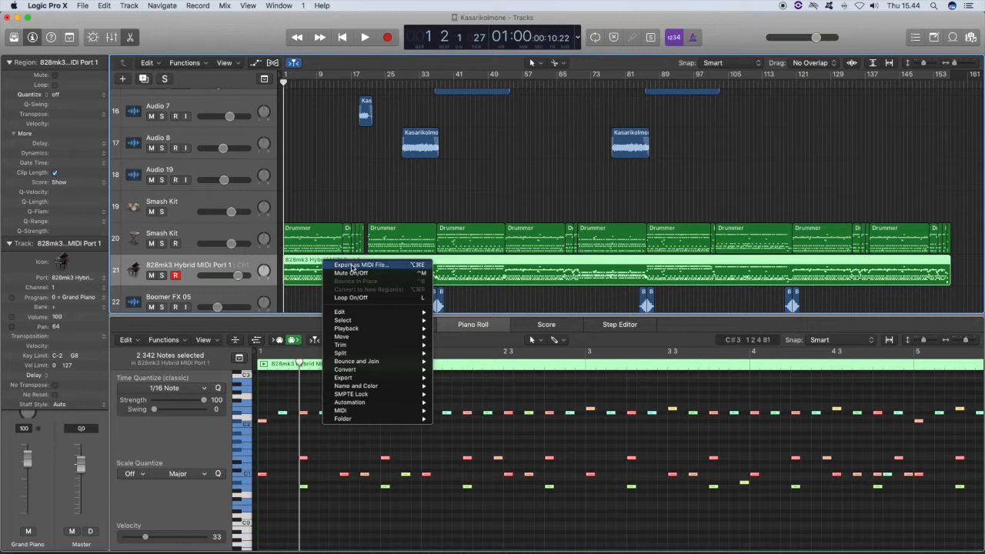
left_click(352, 265)
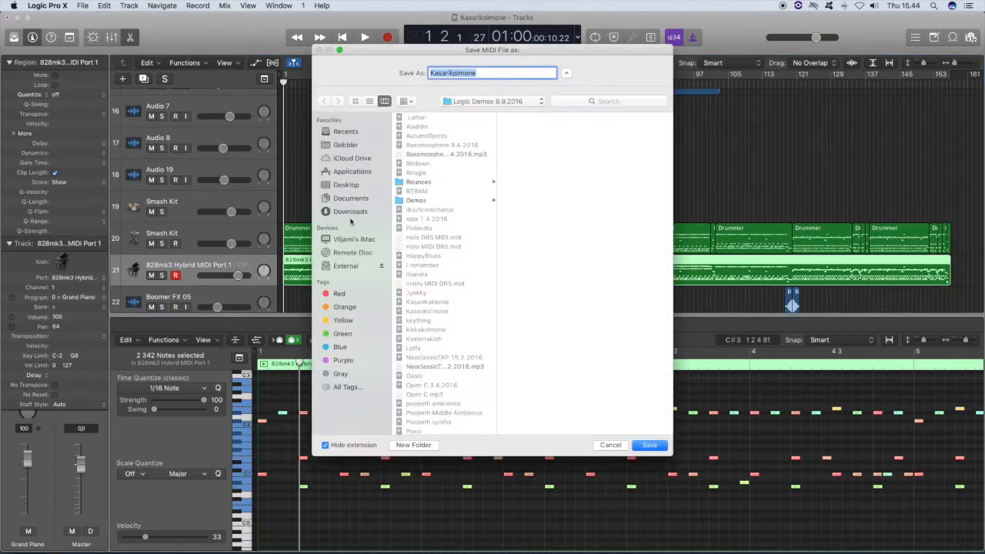
left_click(340, 265)
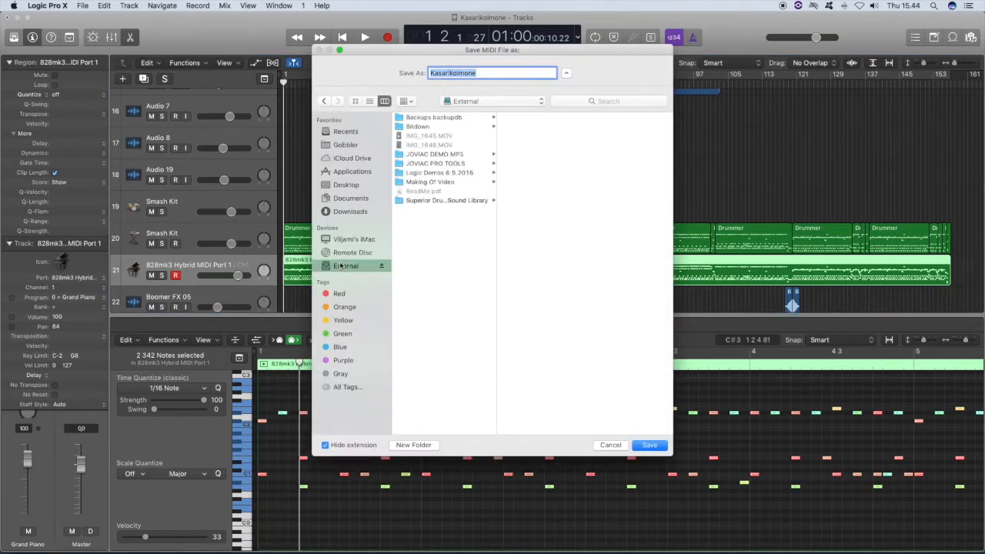
left_click(443, 164)
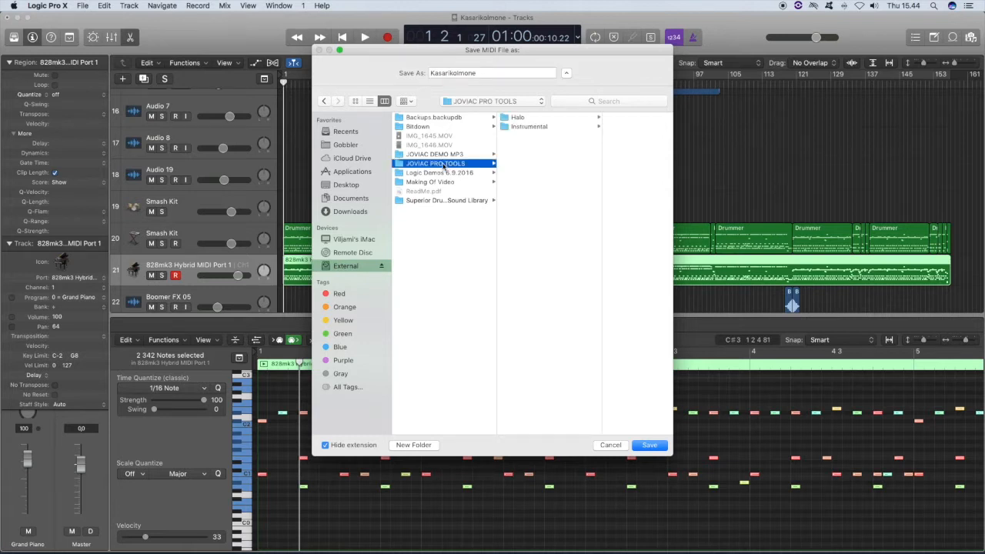
- Create a subfolder named Mind Over Matter and save the MIDI file in it as Kasarikolmone
left_click(417, 449)
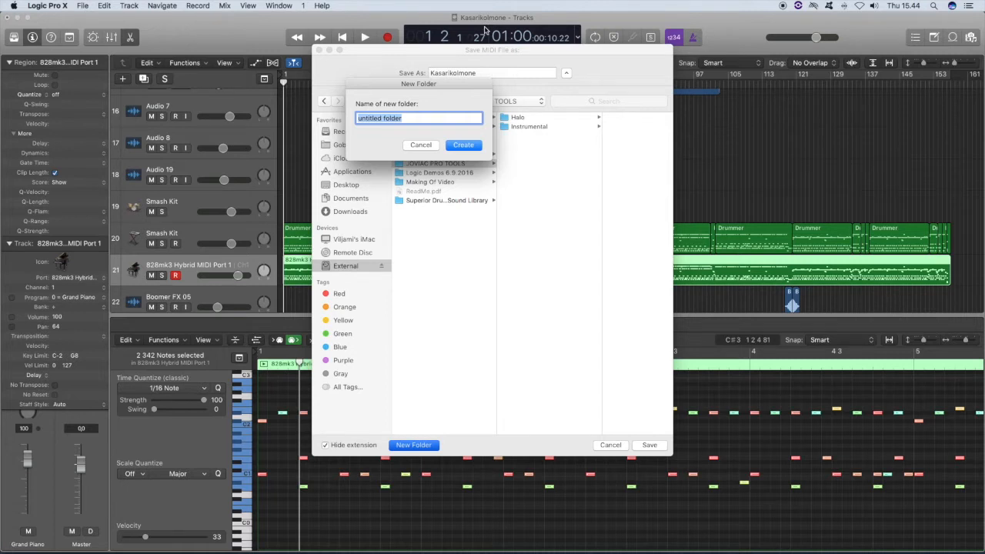
key("BackSpace")
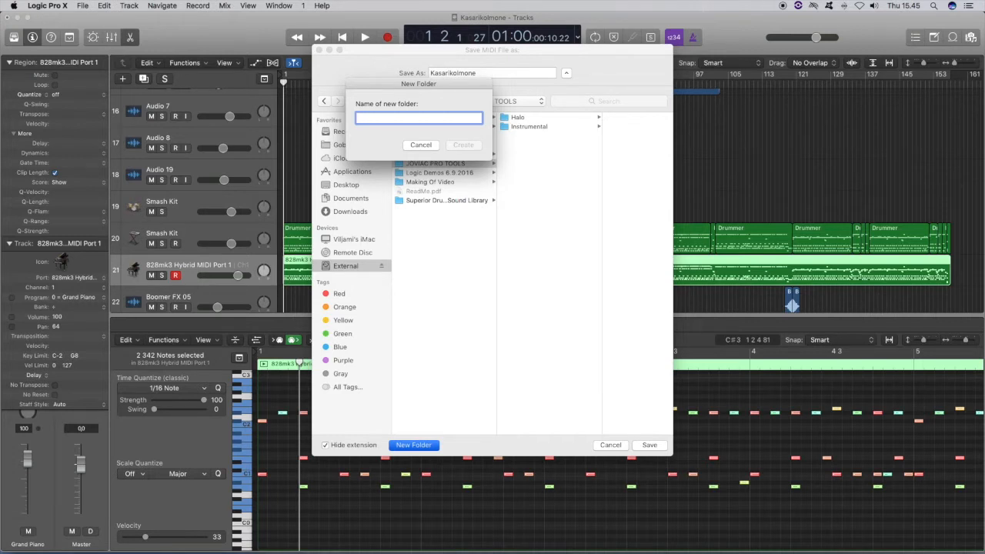
type("Mind Over Matter")
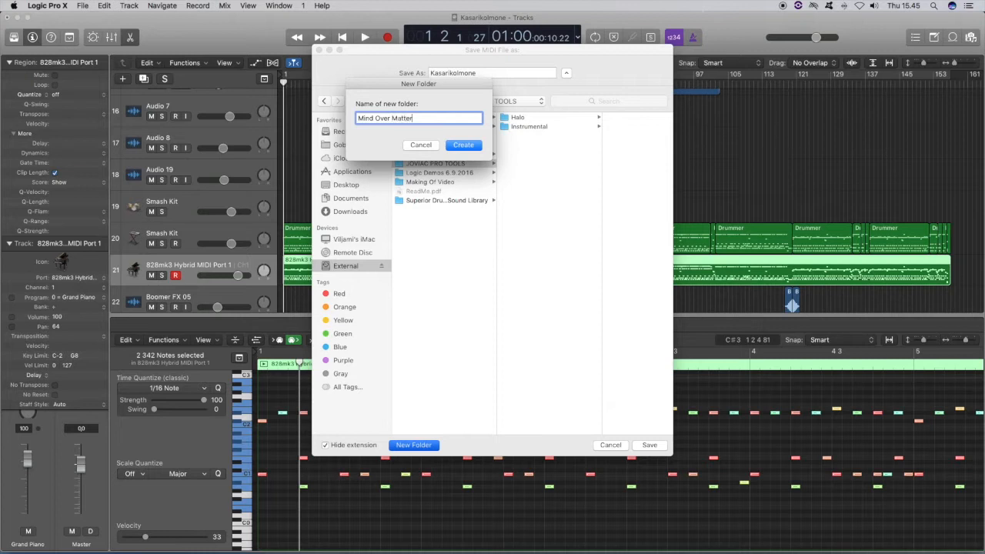
key("Return")
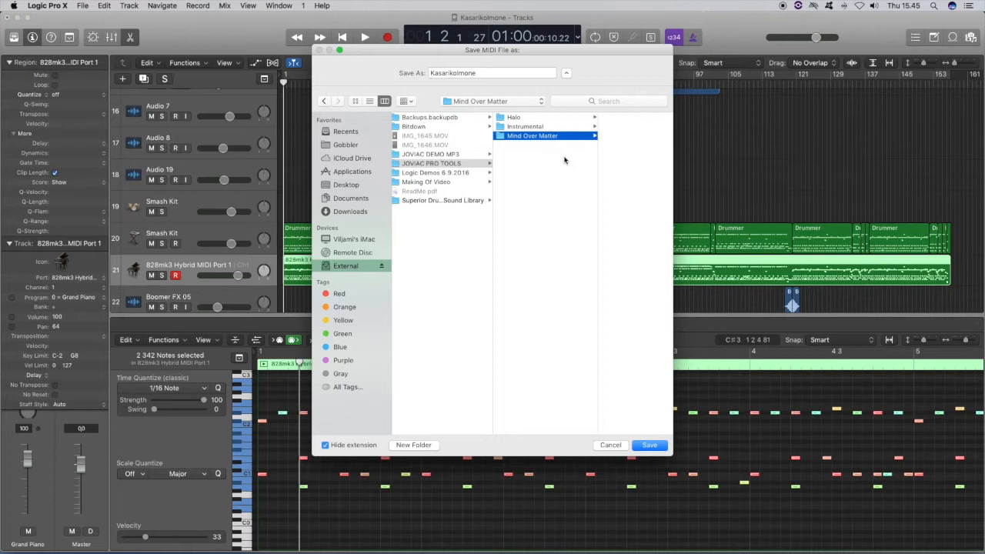
scroll(562, 160, "right", 3)
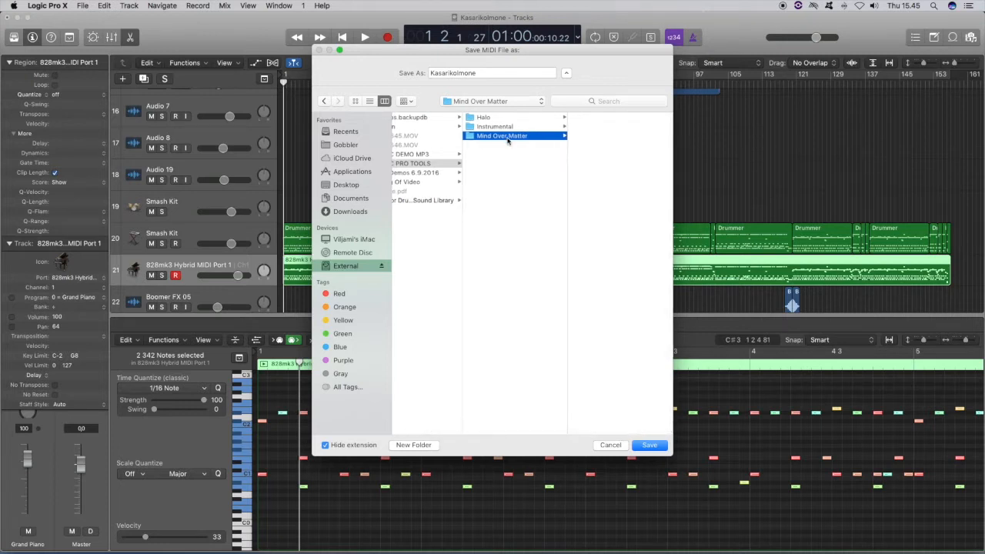
left_click(651, 445)
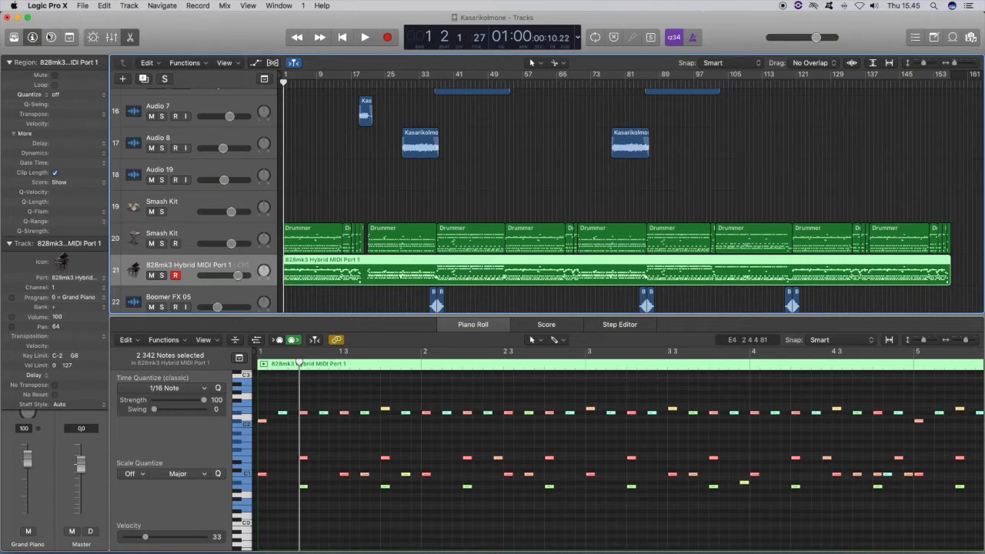
- Show the mixer and inspect the Drum Kit Designer instrument on the second Smash Kit channel, then close its window
left_click(228, 232)
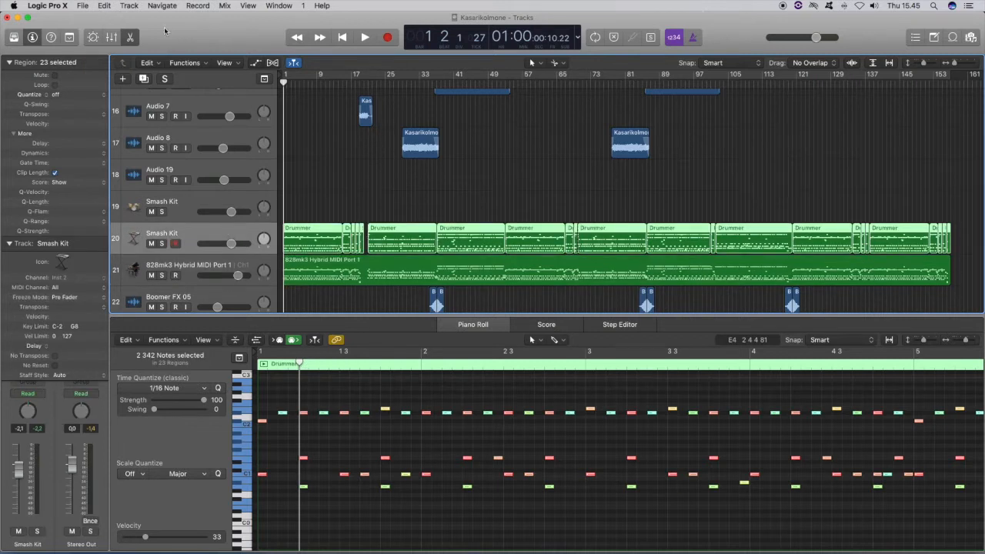
left_click(111, 37)
scroll(812, 393, "up", 3)
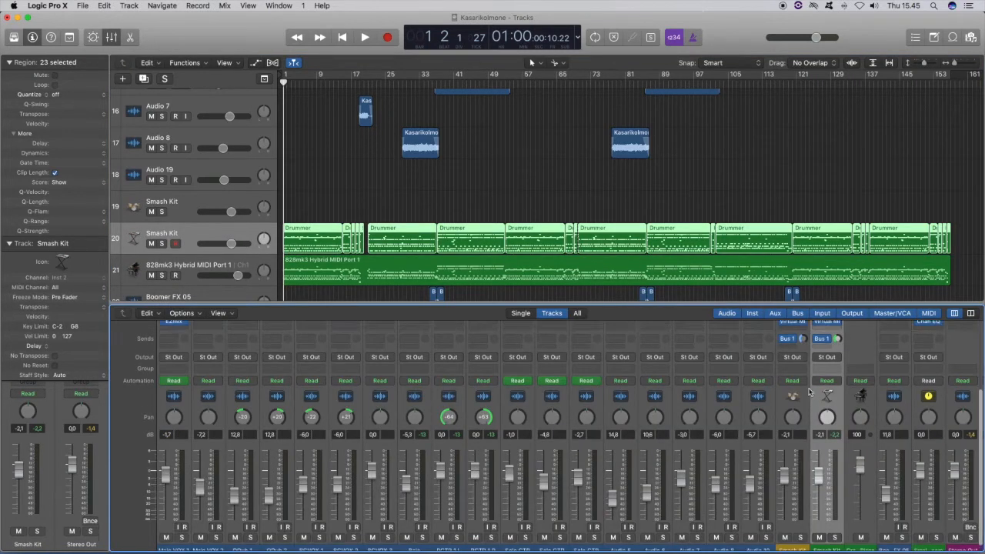
scroll(811, 391, "up", 2)
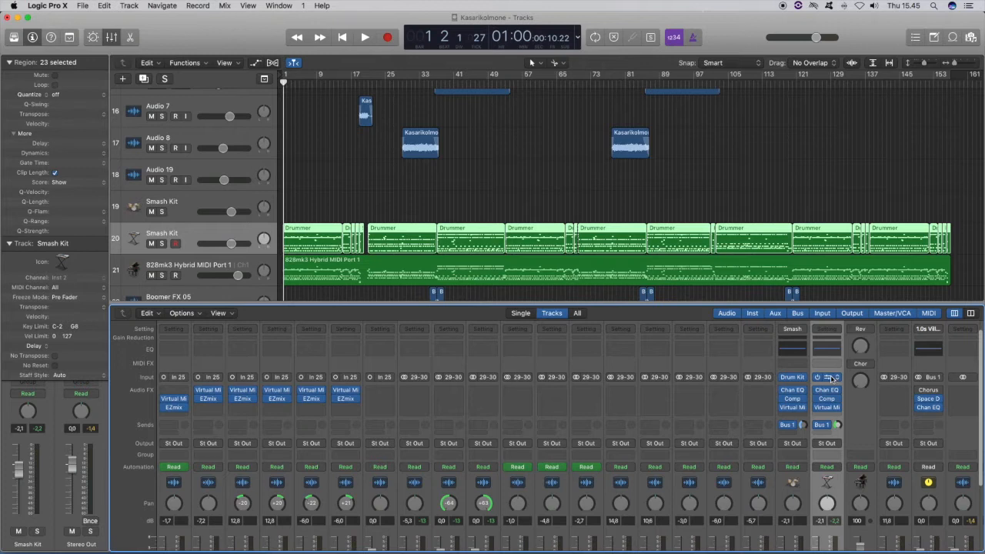
left_click_drag(984, 81, 673, 94)
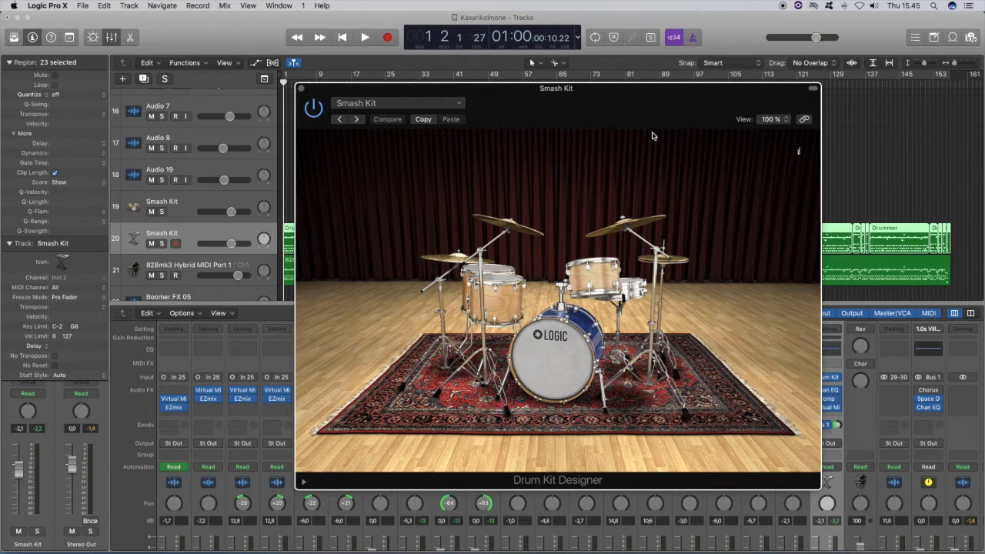
left_click(301, 89)
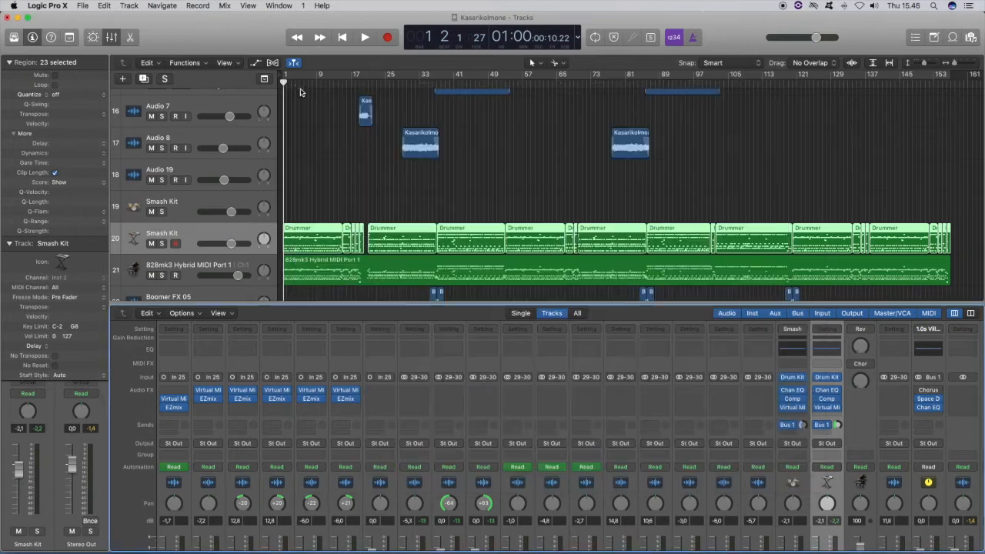
- Minimize the Logic project window and launch Pro Tools
left_click(17, 20)
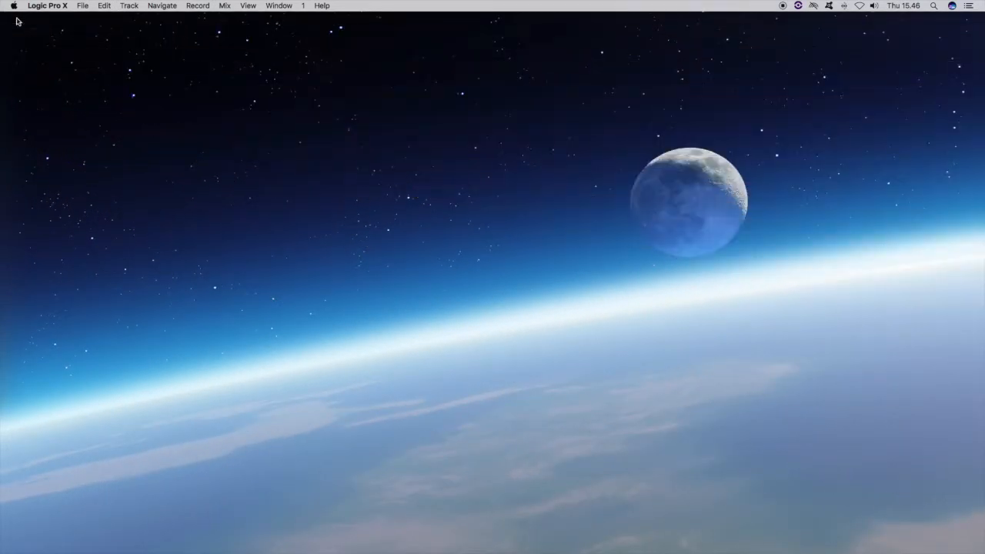
mouse_move(541, 534)
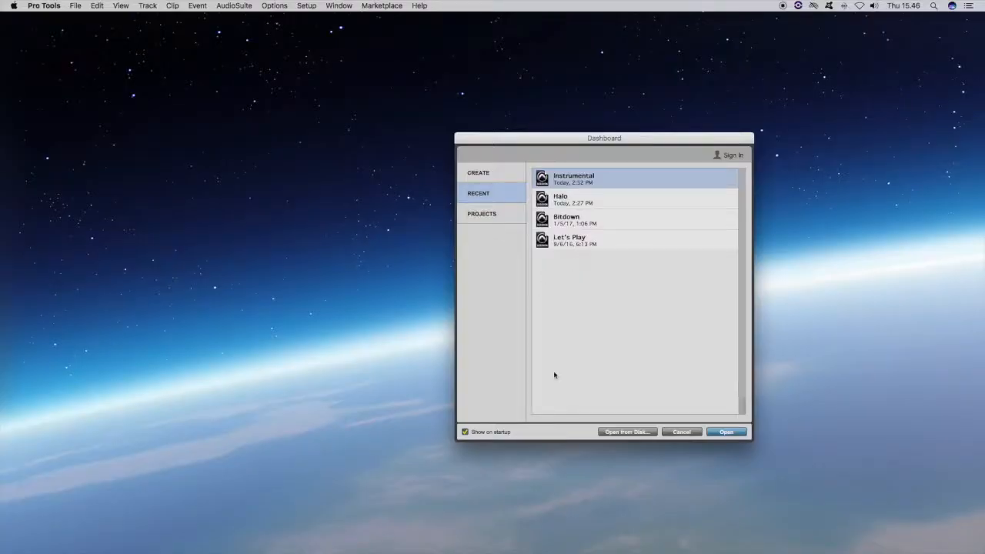
- Create a new session named Mind Over Matter, stored in the Mind Over Matter folder inside JOVIAC PRO TOOLS
left_click(497, 177)
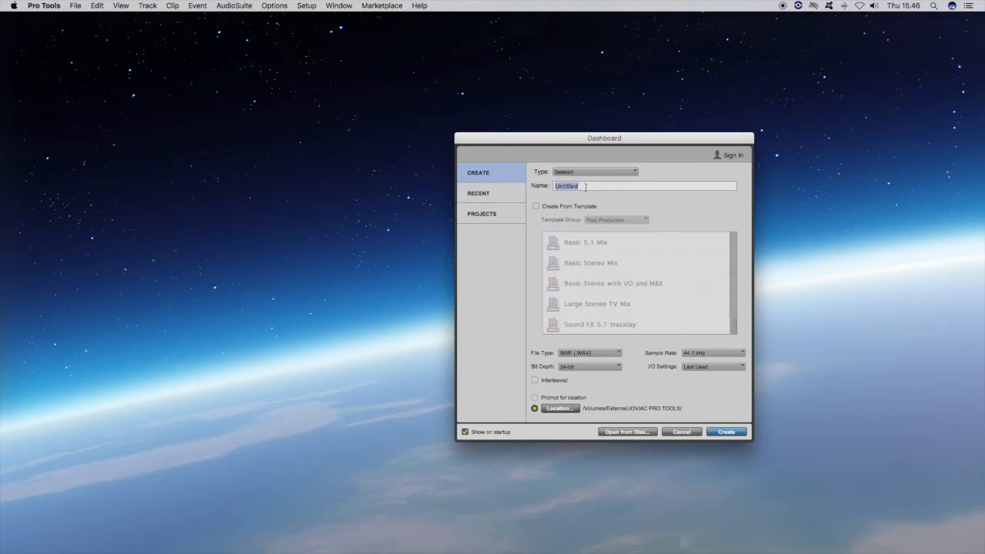
type("M")
left_click(561, 410)
left_click(485, 153)
key("Return")
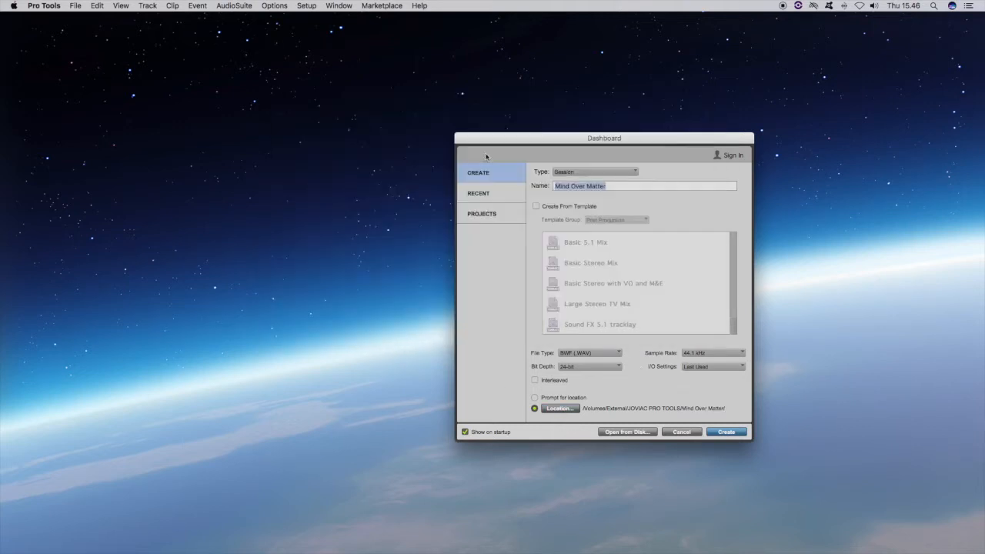
left_click(727, 432)
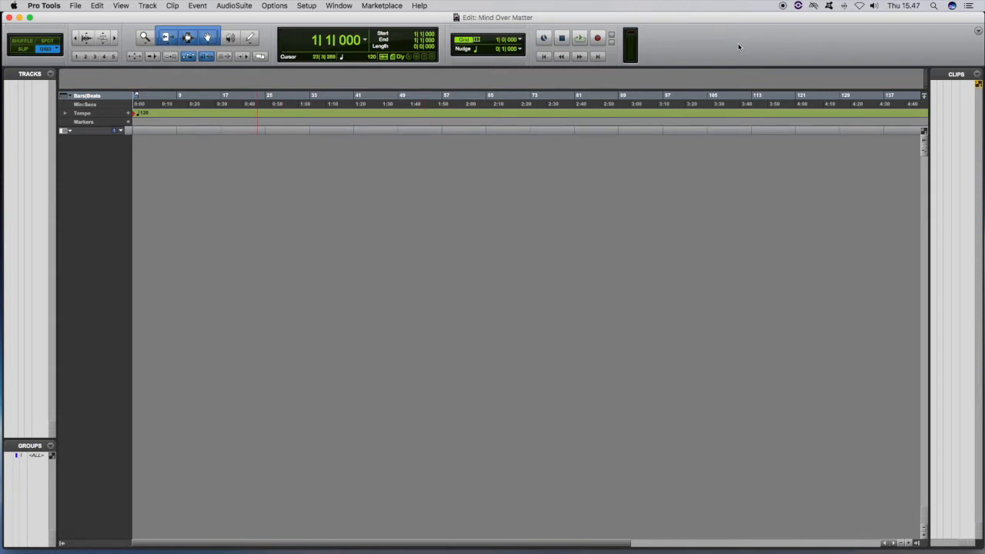
- Create one stereo Instrument Track and one stereo Master Fader in the new session
key("shift+super+n")
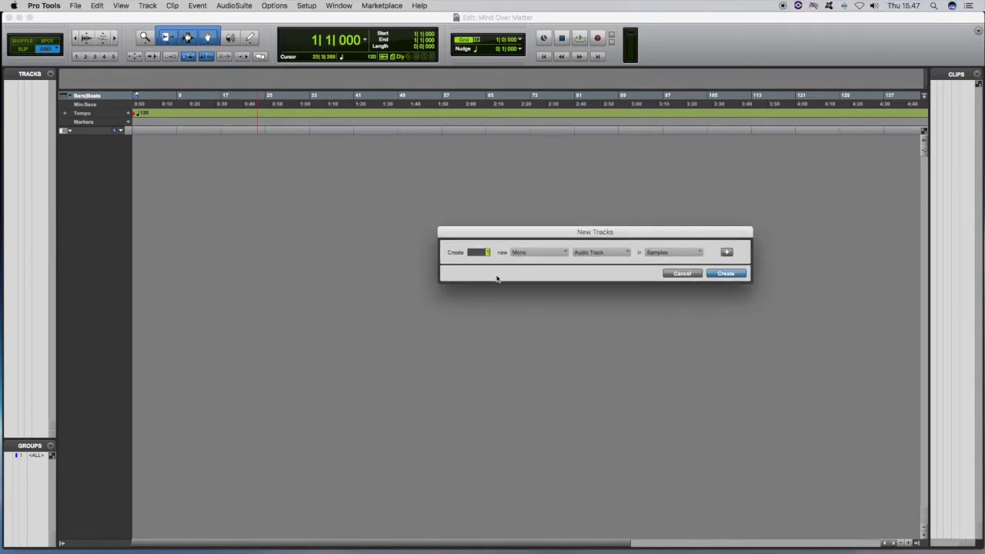
left_click(542, 254)
left_click(530, 264)
left_click(600, 252)
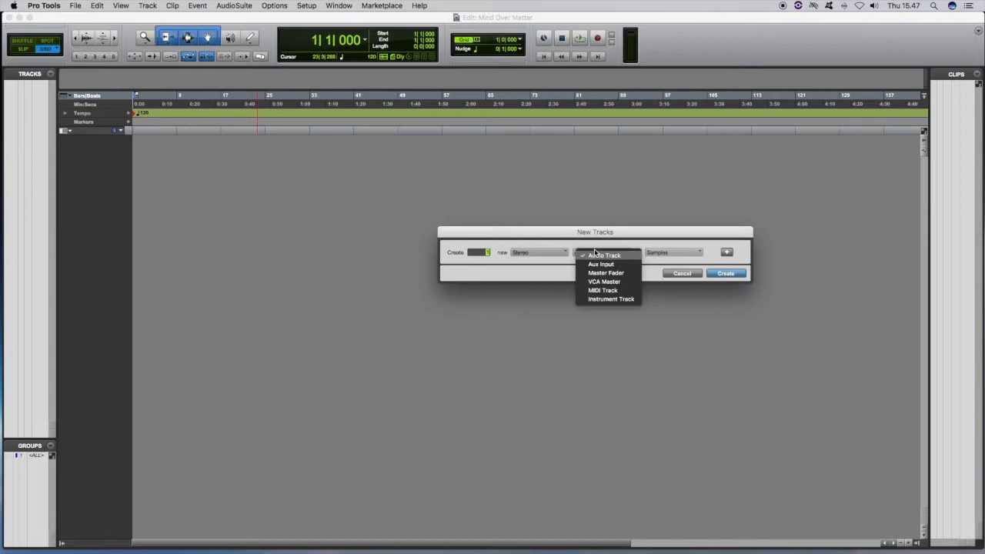
left_click(608, 299)
left_click(726, 252)
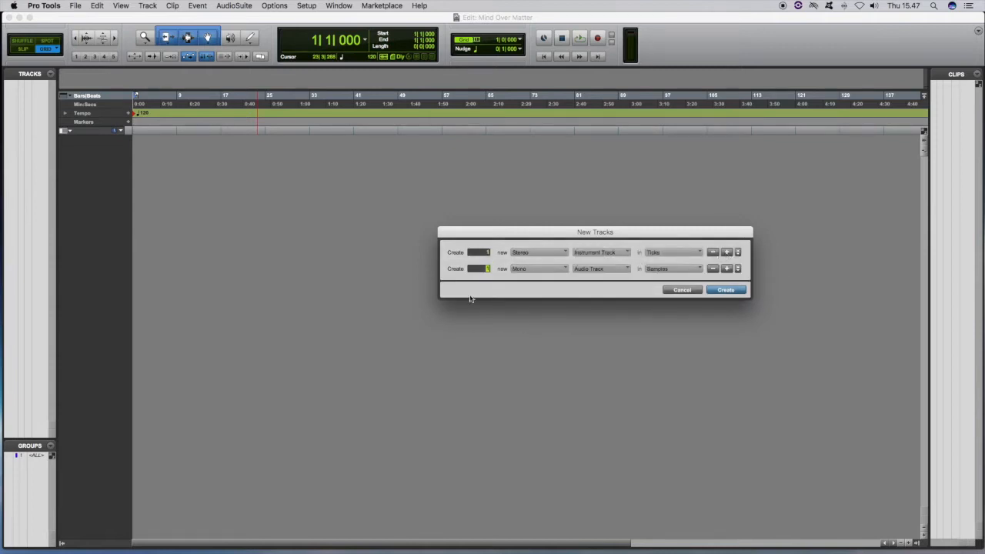
left_click(537, 269)
left_click(540, 280)
left_click(608, 270)
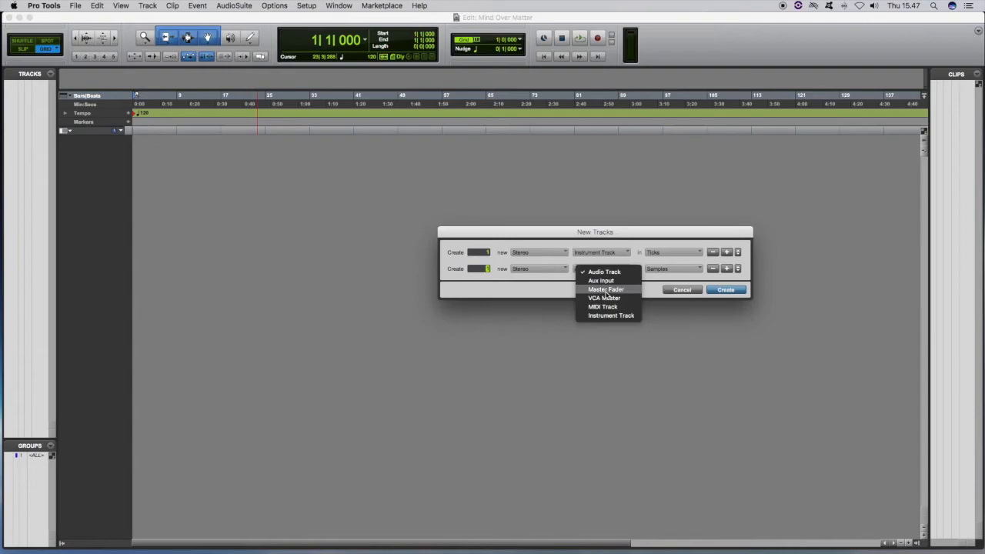
left_click(608, 291)
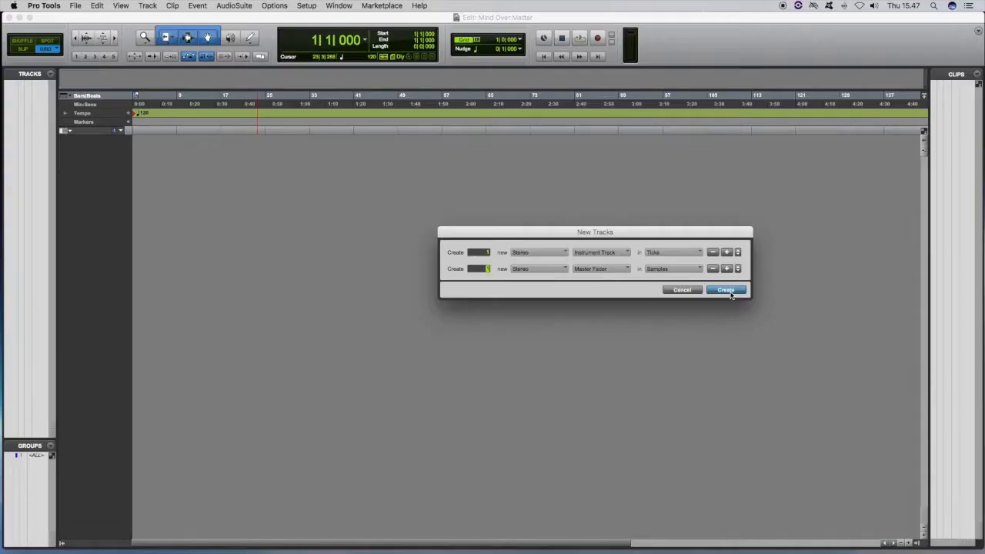
left_click(725, 290)
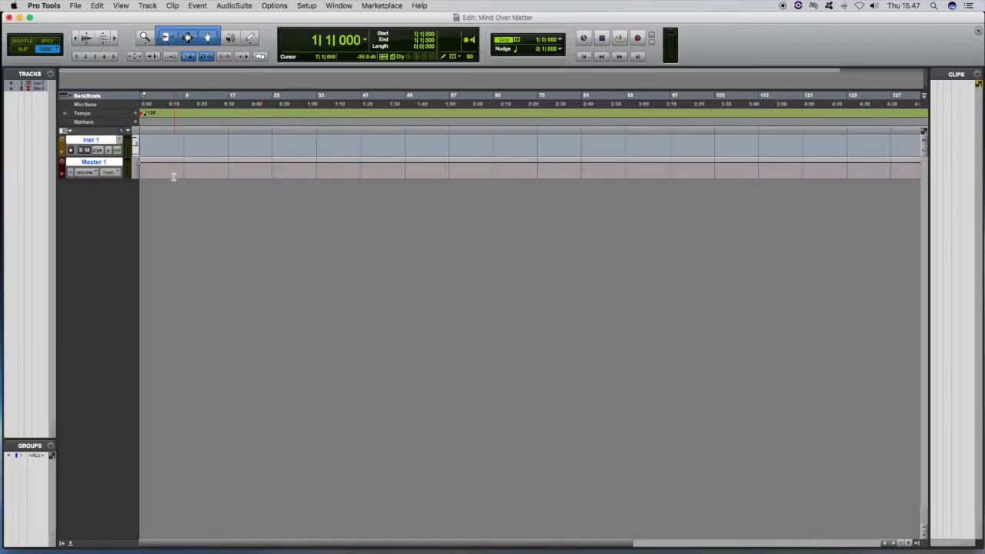
- Set the height of the Inst 1 track to medium and return to the session start
left_click(62, 141)
mouse_move(91, 123)
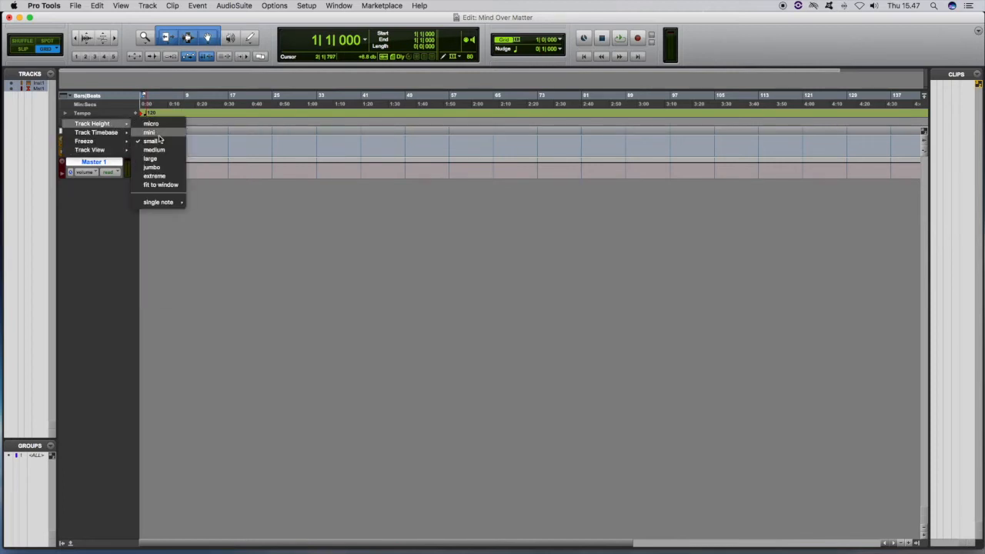
left_click(154, 150)
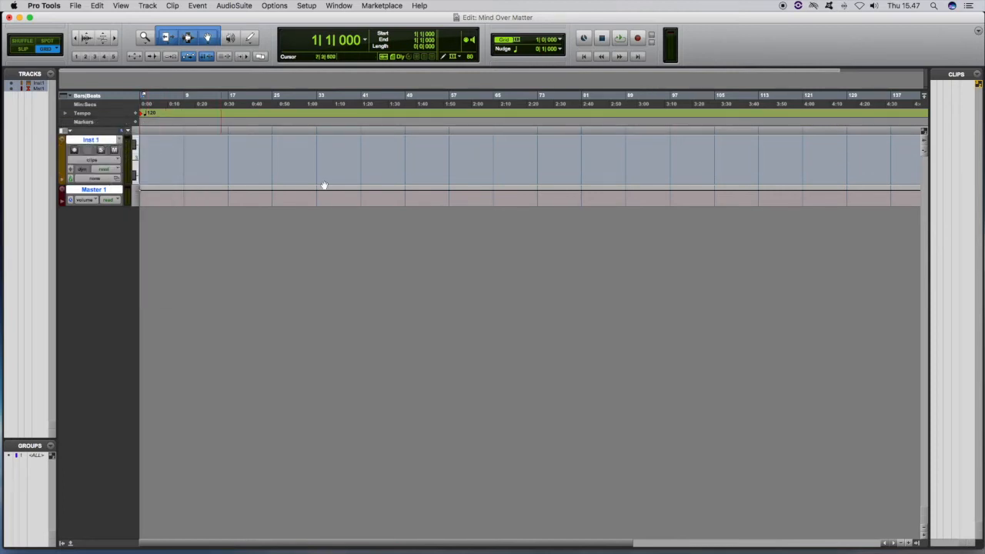
left_click(409, 150)
left_click(585, 58)
- Start a MIDI import and choose the exported Kasarikolmone file from the Mind Over Matter folder in JOVIAC PRO TOOLS
left_click(76, 6)
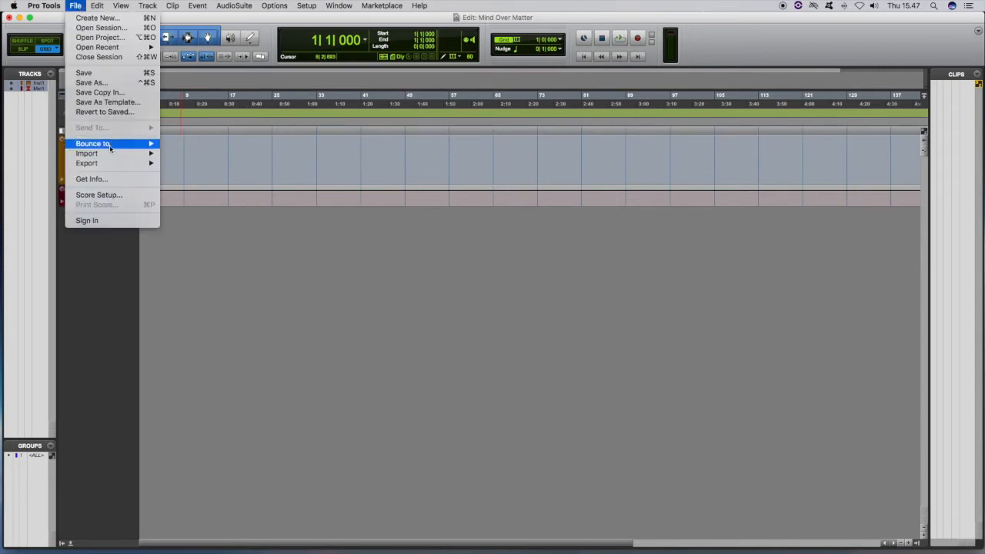
mouse_move(112, 154)
left_click(209, 179)
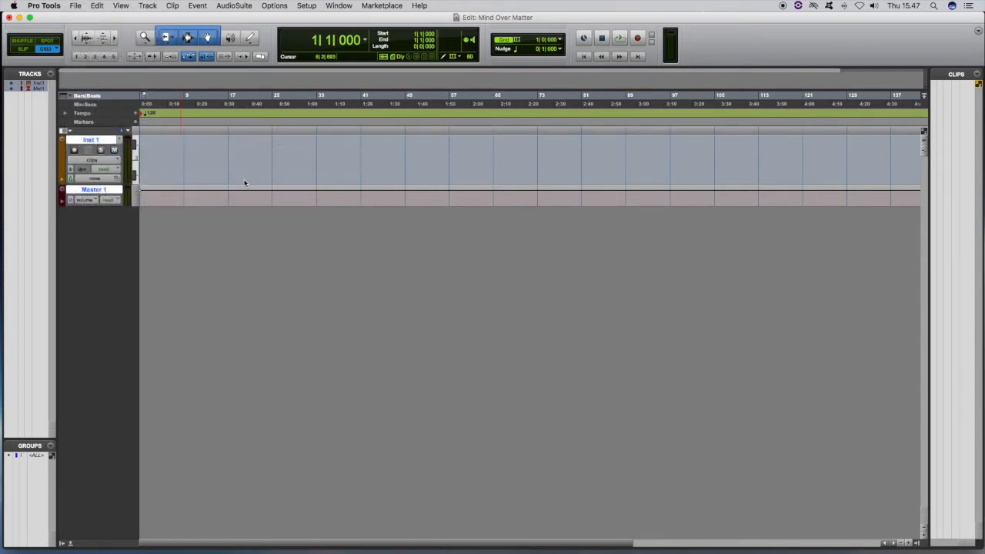
left_click(396, 181)
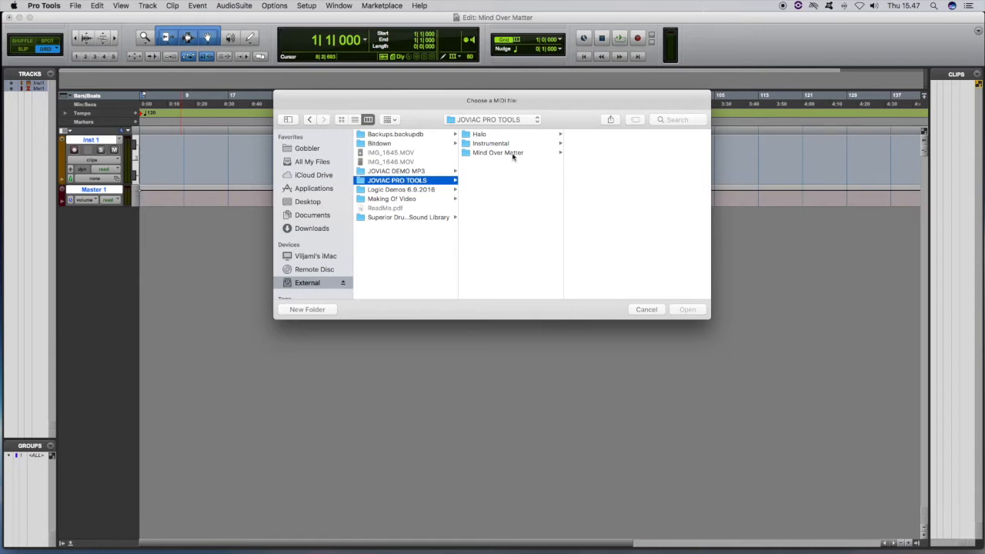
left_click(511, 153)
left_click(602, 135)
double_click(601, 136)
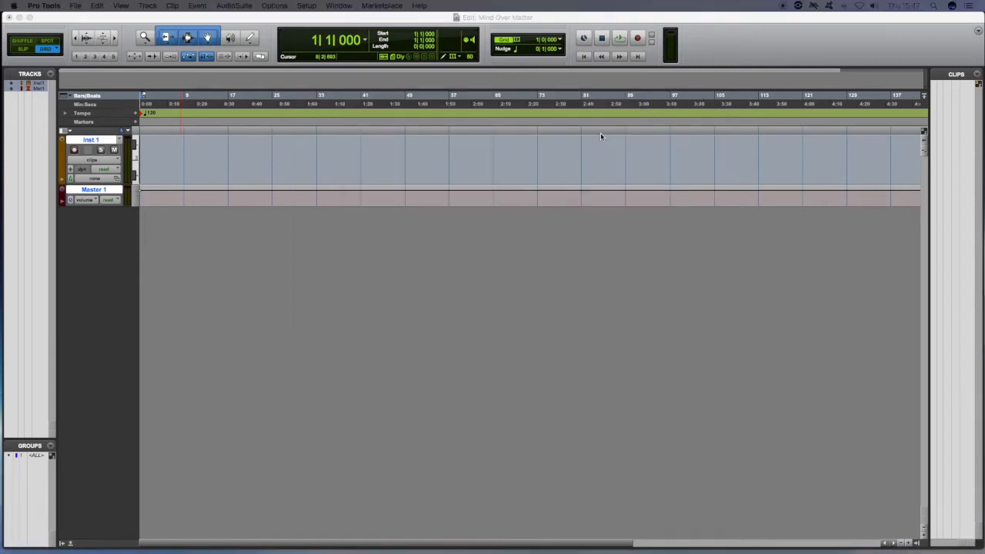
- Import the MIDI file to a new Instrument Track at Session Start, including the tempo map from the file
left_click_drag(681, 255, 450, 257)
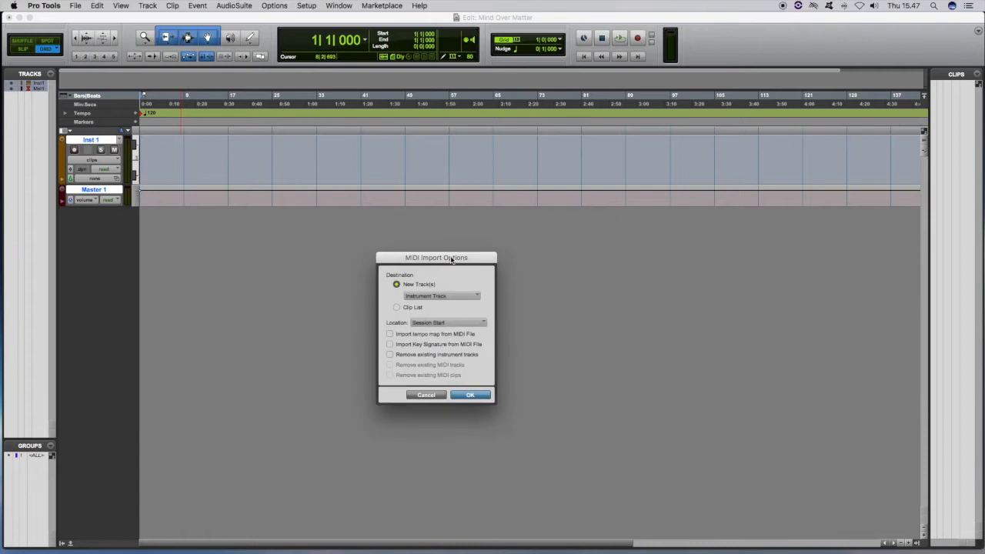
left_click(434, 298)
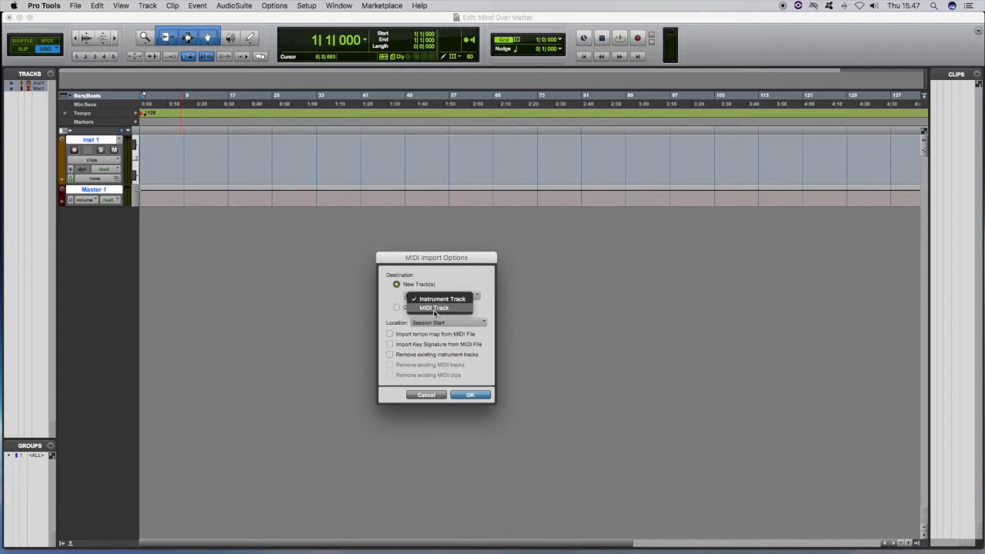
left_click(434, 259)
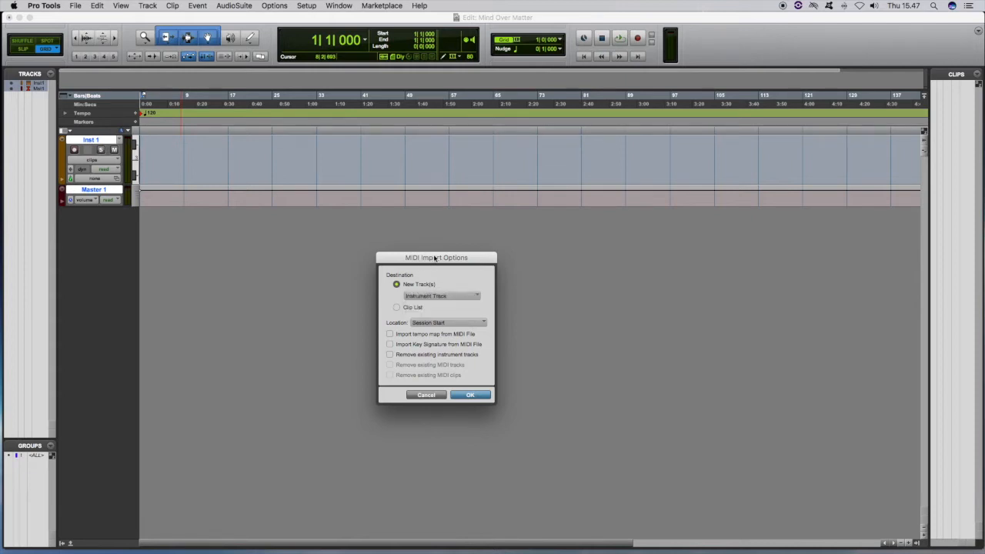
left_click(429, 297)
left_click(436, 307)
left_click(441, 297)
left_click(431, 284)
left_click(389, 334)
left_click(475, 398)
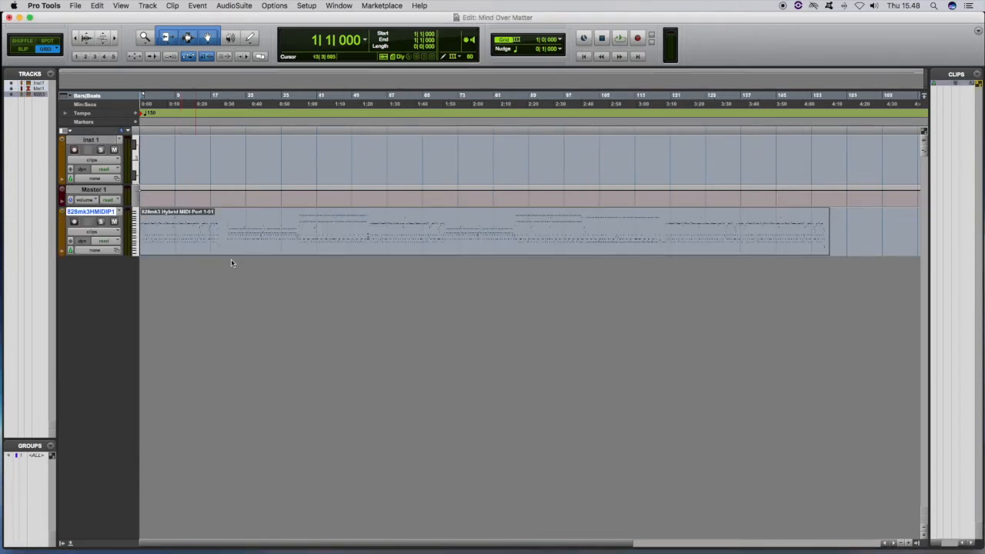
- Move the imported MIDI clip onto the Inst 1 track and delete the emptied import track
left_click_drag(241, 247, 239, 177)
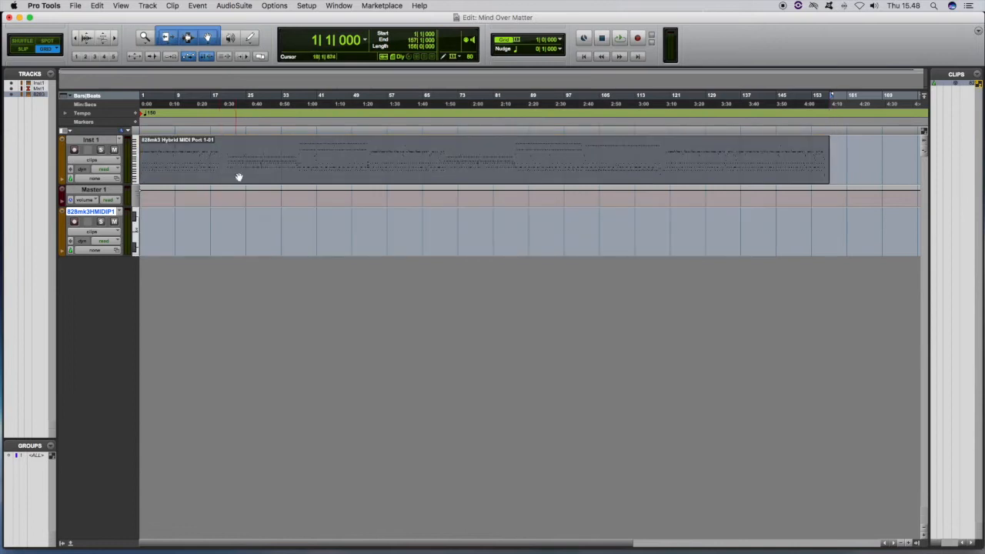
right_click(91, 214)
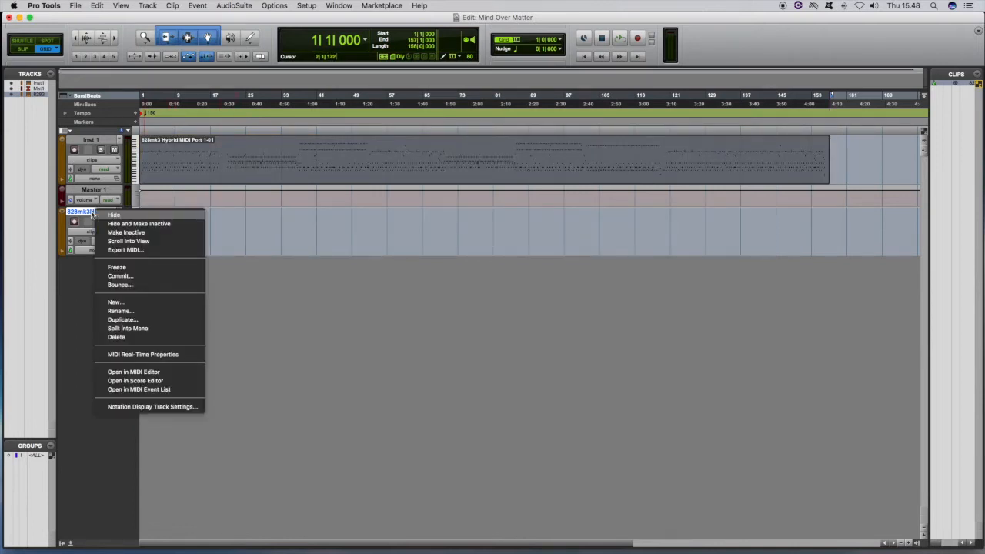
left_click(145, 339)
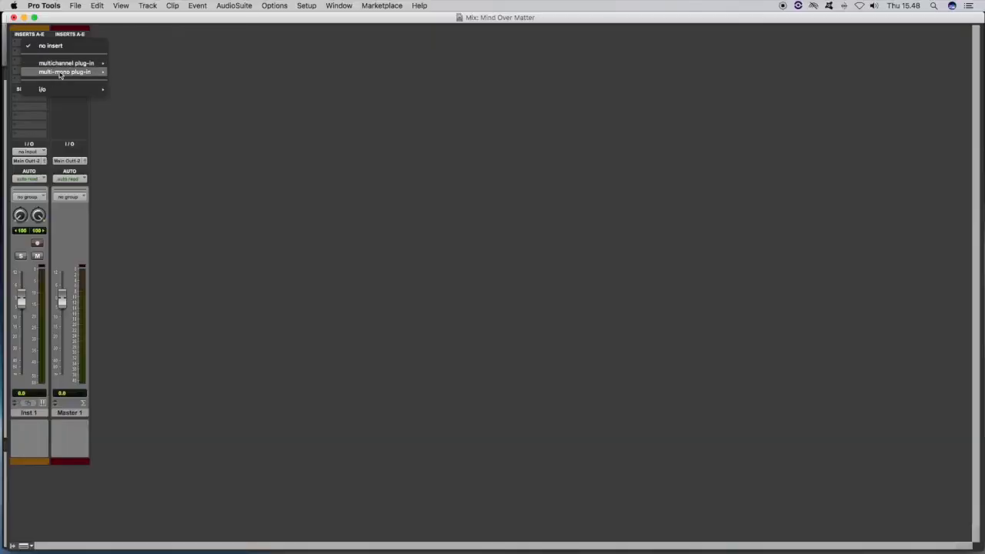
- Insert the multichannel Superior Drummer MultiOut (stereo) instrument on the Inst 1 track
mouse_move(61, 67)
mouse_move(154, 144)
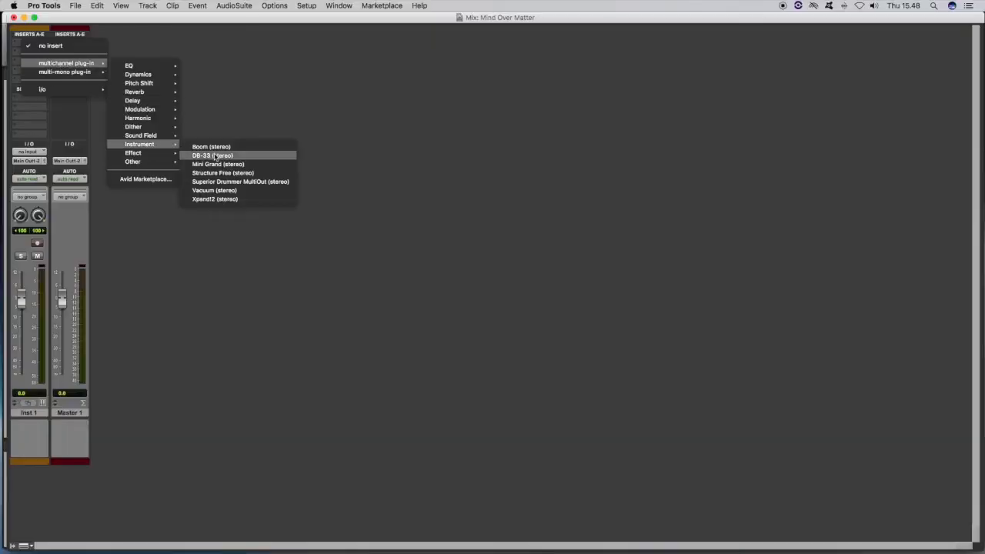
left_click(237, 182)
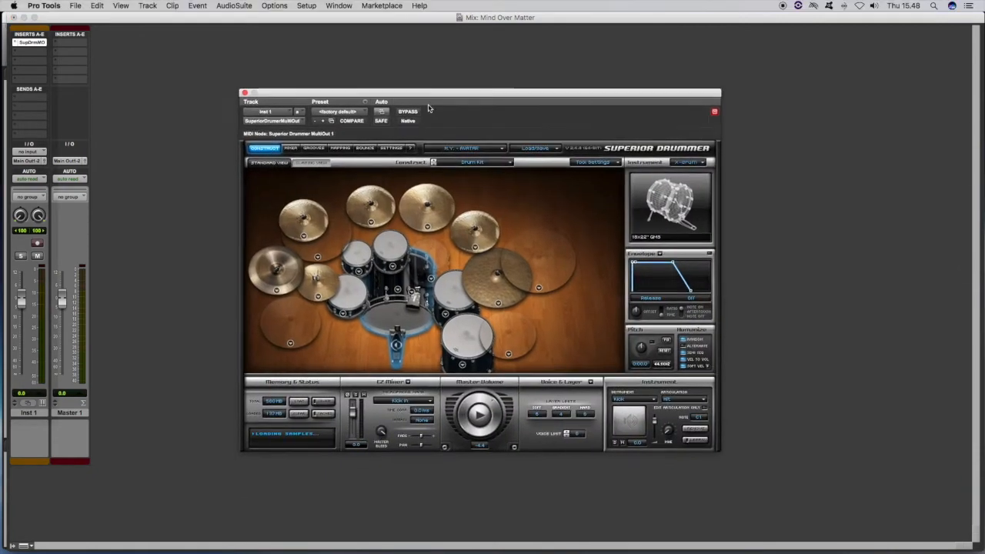
- Add a 21" Sabian HHX Dry Ride as Ride 2 and a 22" Sabian AA Dry Ride as Ride 1
left_click(317, 256)
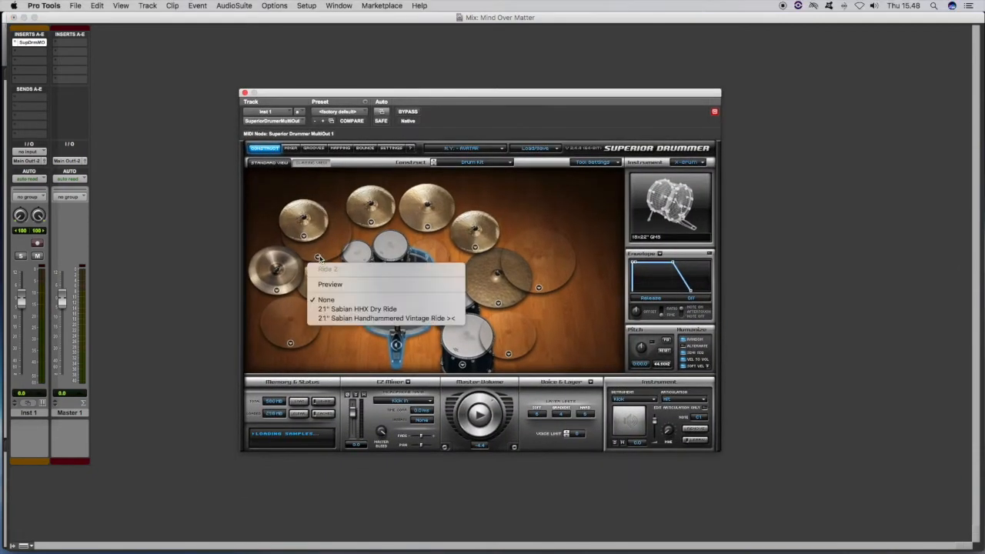
left_click(335, 309)
left_click(290, 347)
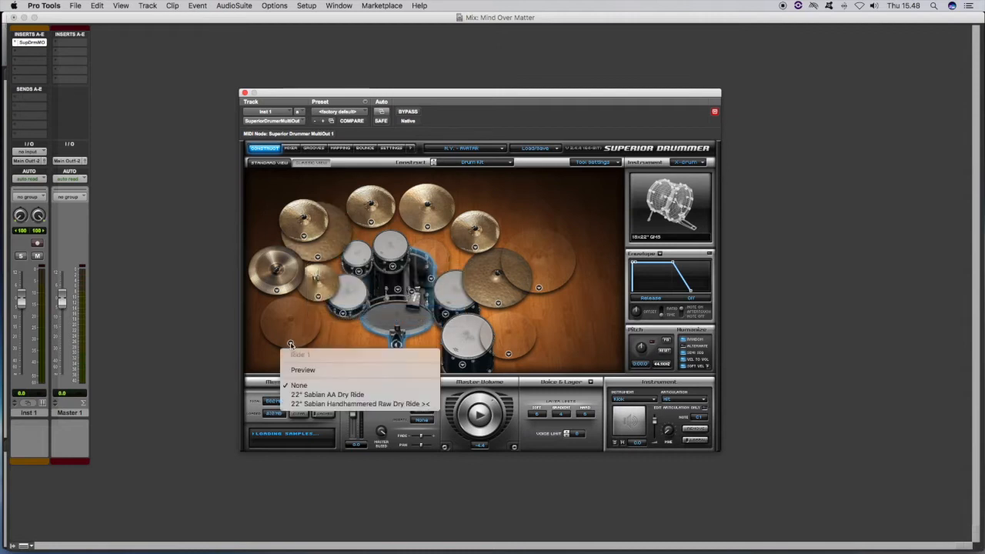
left_click(327, 395)
- Fill the two remaining empty cymbal positions, one with a 19" Sabian HHXtreme Crash, and add the GMS Coated Heads drum as Racktom 3
left_click(540, 288)
left_click(559, 345)
left_click(509, 357)
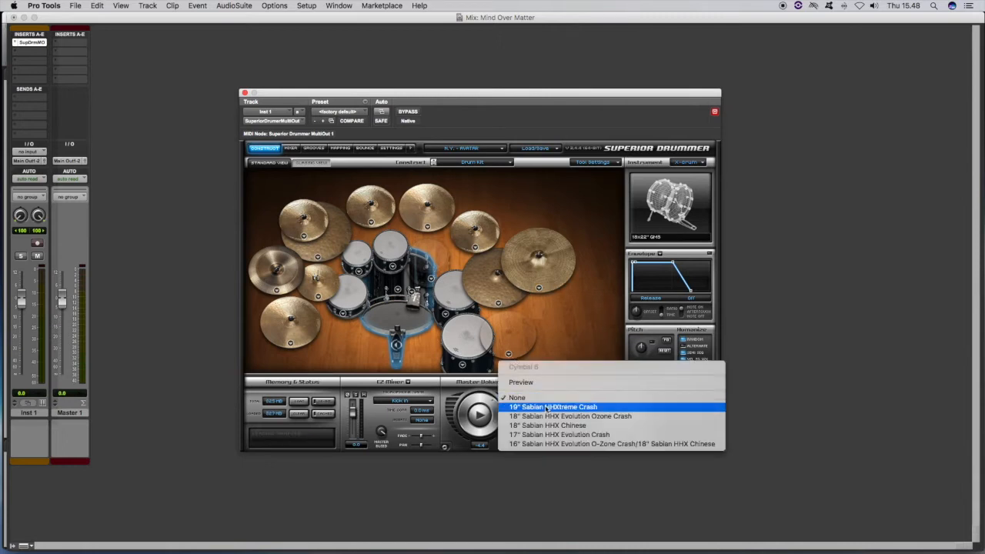
left_click(542, 406)
left_click(438, 291)
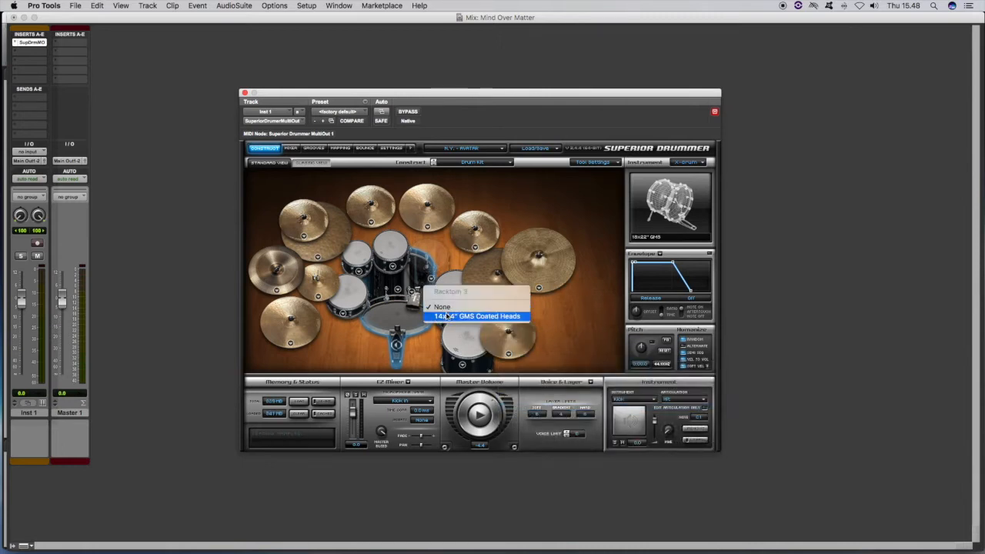
left_click(446, 316)
- Audition the kick, snare and toms of the completed Superior Drummer kit
left_click(394, 316)
left_click(347, 292)
left_click(355, 260)
left_click(389, 249)
left_click(424, 259)
left_click(452, 288)
left_click(451, 336)
left_click(345, 302)
left_click(346, 301)
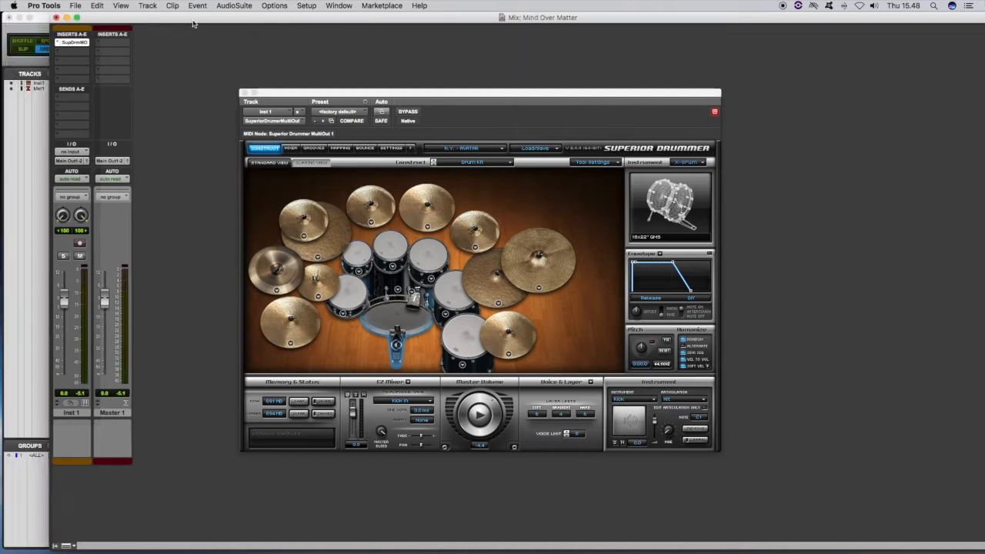
- Switch to the Edit window, move the Superior Drummer window below the MIDI clip, and play the session from the start
key("super+equal")
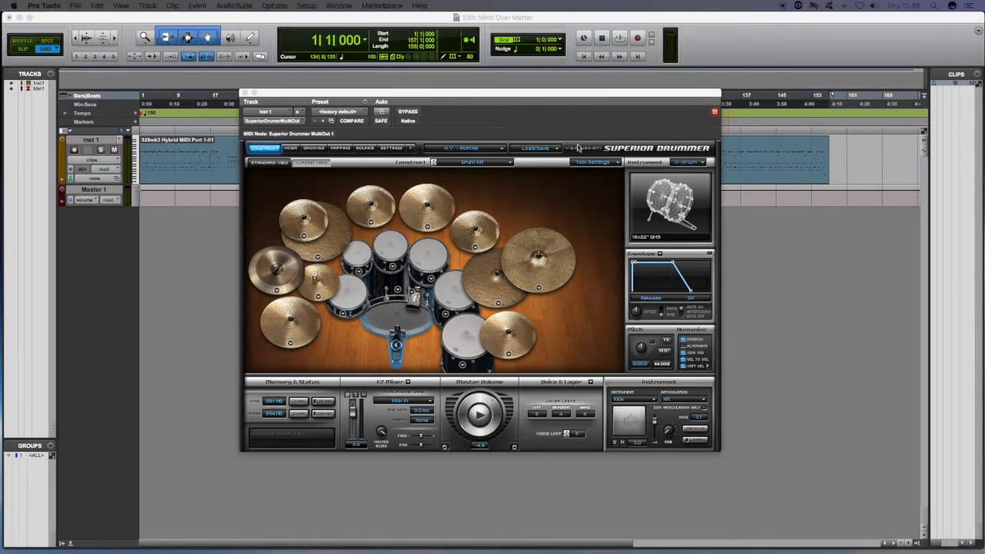
left_click_drag(573, 97, 587, 184)
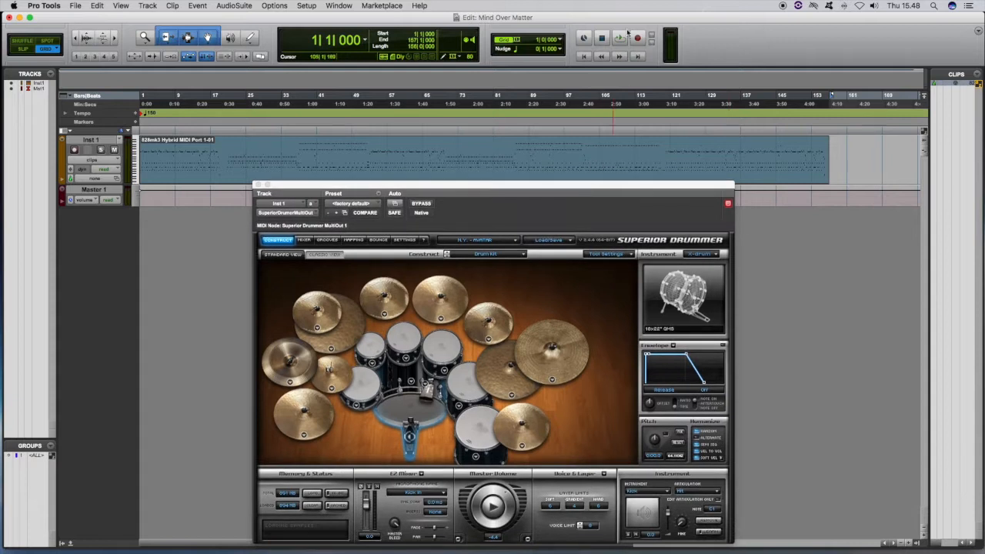
left_click(584, 57)
key("space")
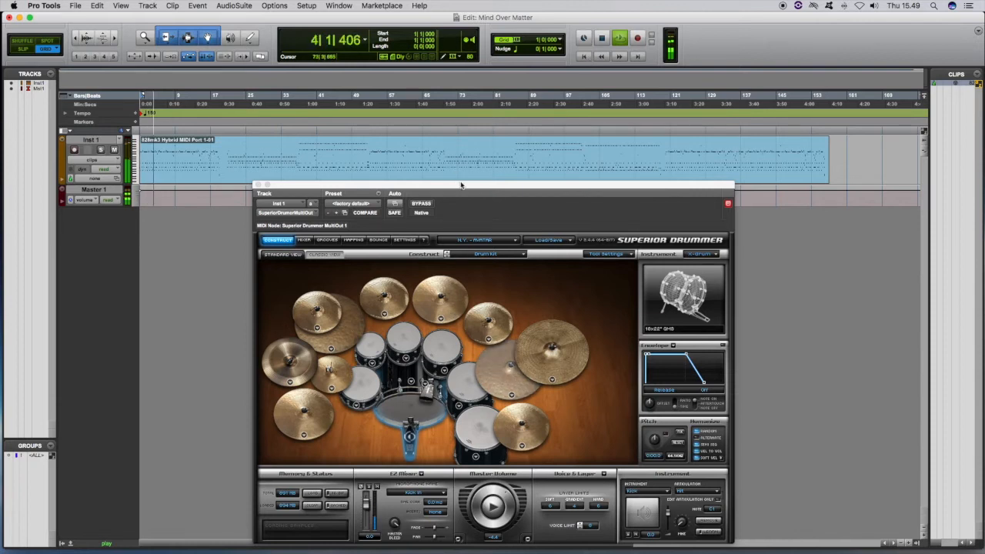
- Close the Superior Drummer window and open the Inst 1 clip in a maximized MIDI Editor
left_click(258, 184)
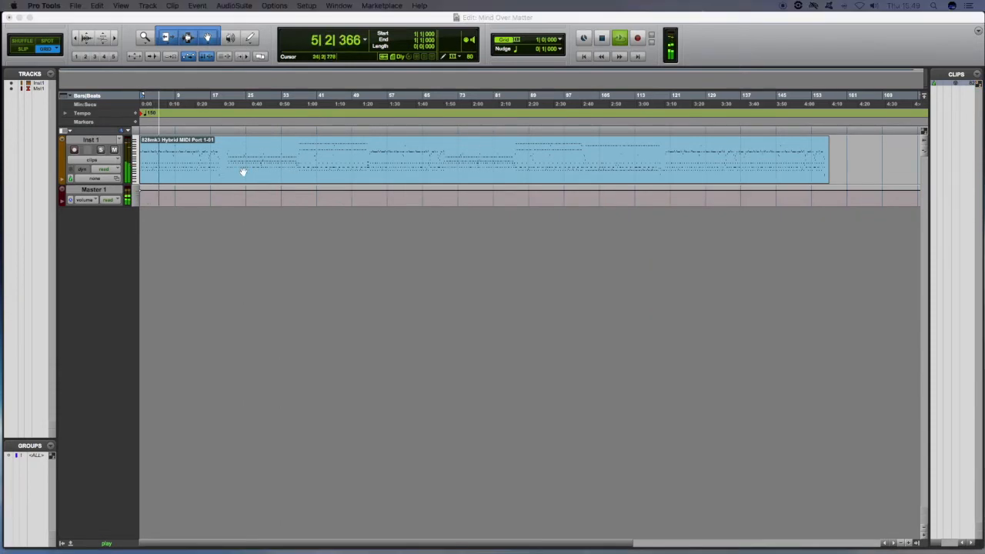
double_click(242, 171)
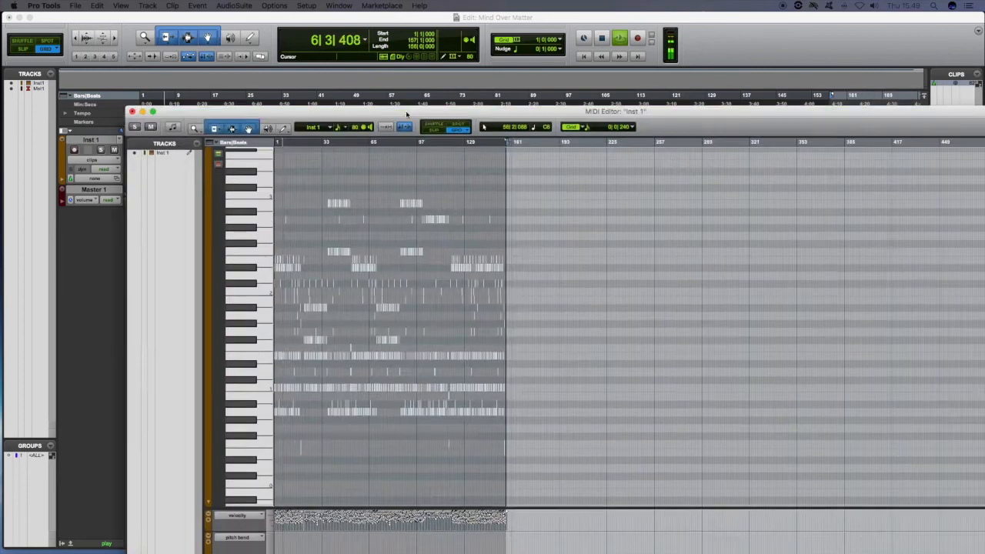
double_click(406, 114)
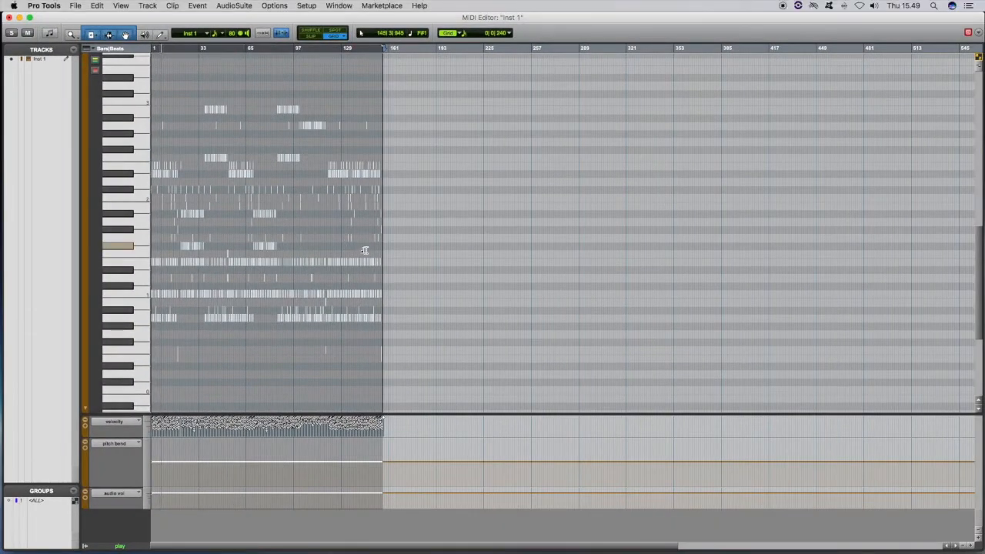
- Examine the Inst 1 clip's note rows both up close in the opening bars and across the whole song
key("t")
key("t")
key("t")
key("t")
key("t")
key("t")
left_click(460, 255)
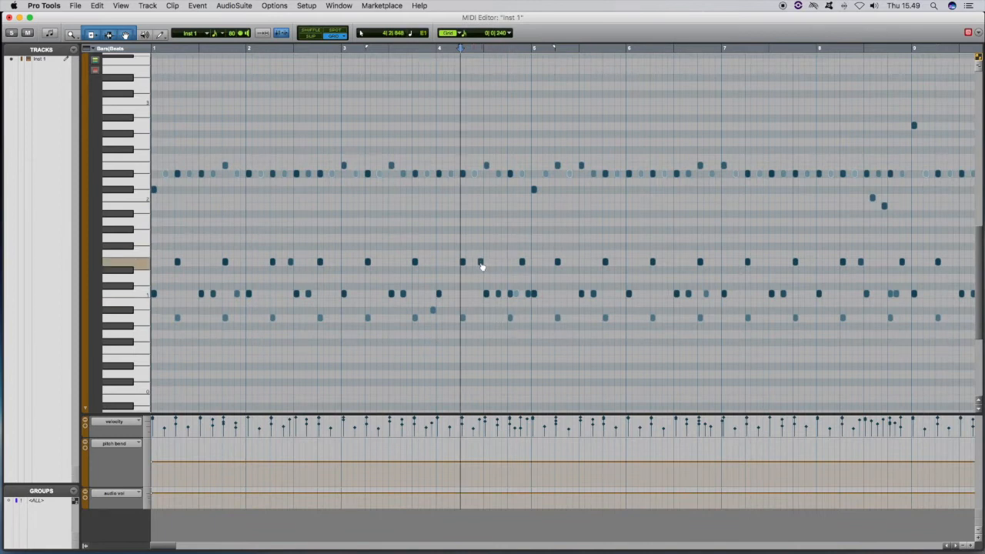
key("super+a")
key("r")
key("r")
key("r")
key("r")
key("r")
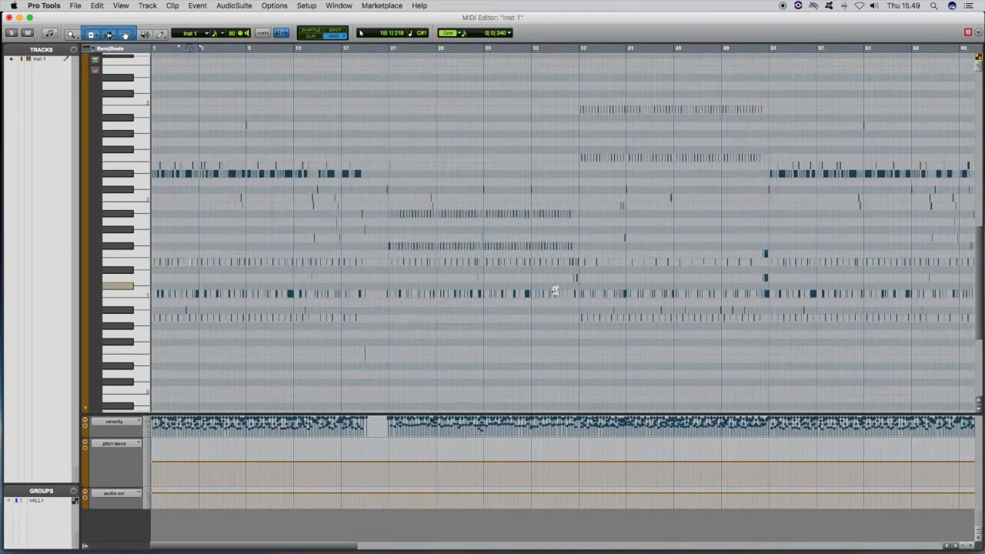
key("r")
key("t")
key("t")
key("r")
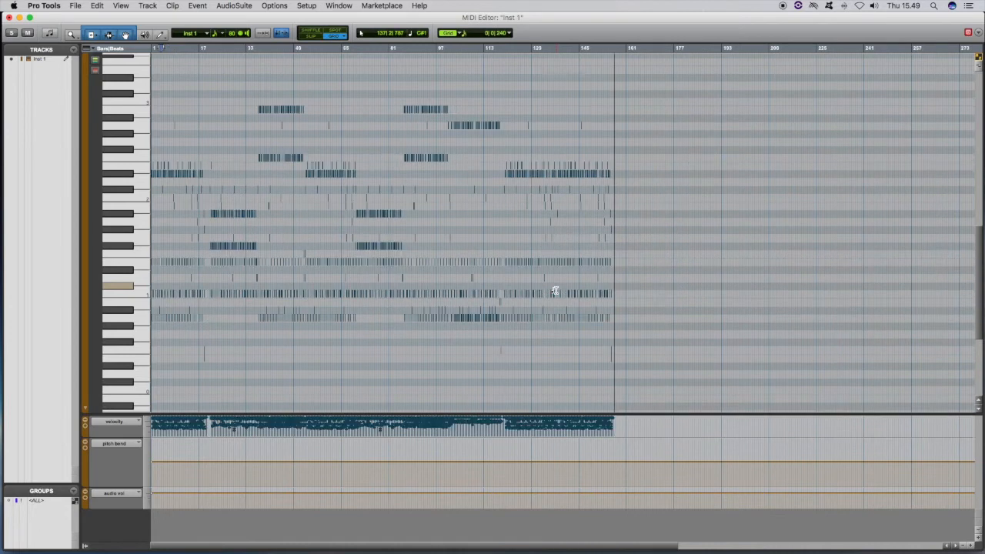
key("t")
key("t")
key("t")
key("t")
scroll(674, 254, "down", 1)
key("r")
key("r")
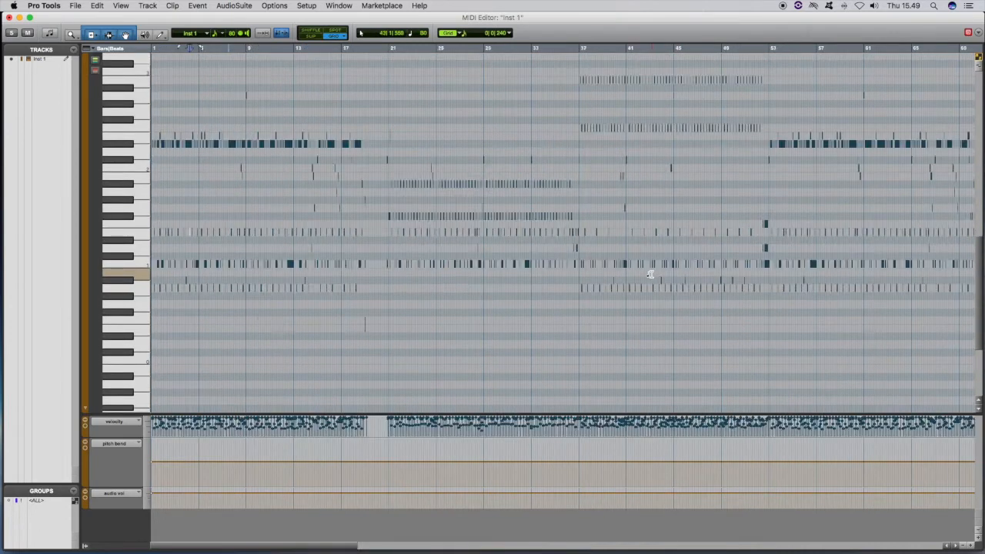
key("r")
key("r")
key("r")
key("r")
key("t")
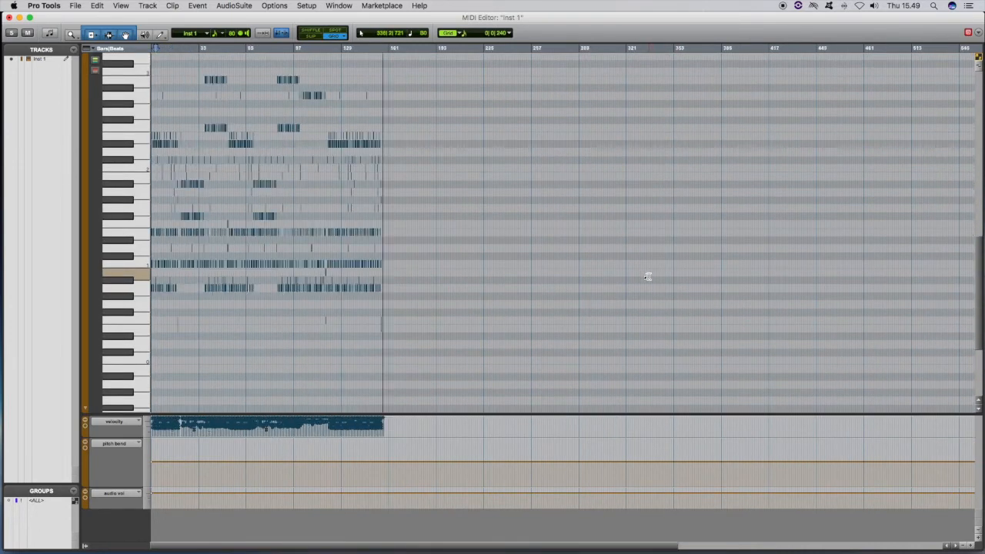
key("t")
left_click_drag(645, 232, 265, 233)
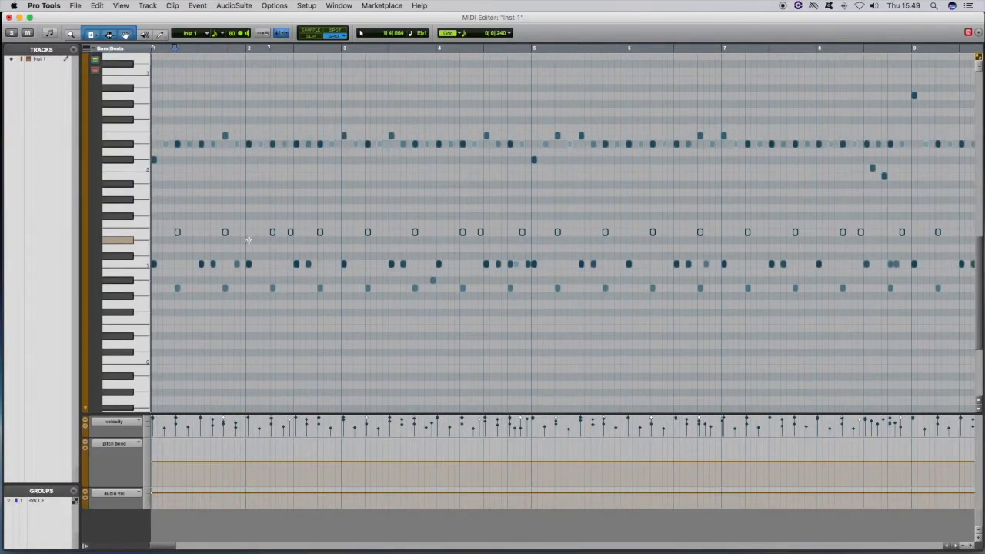
scroll(243, 234, "down", 3)
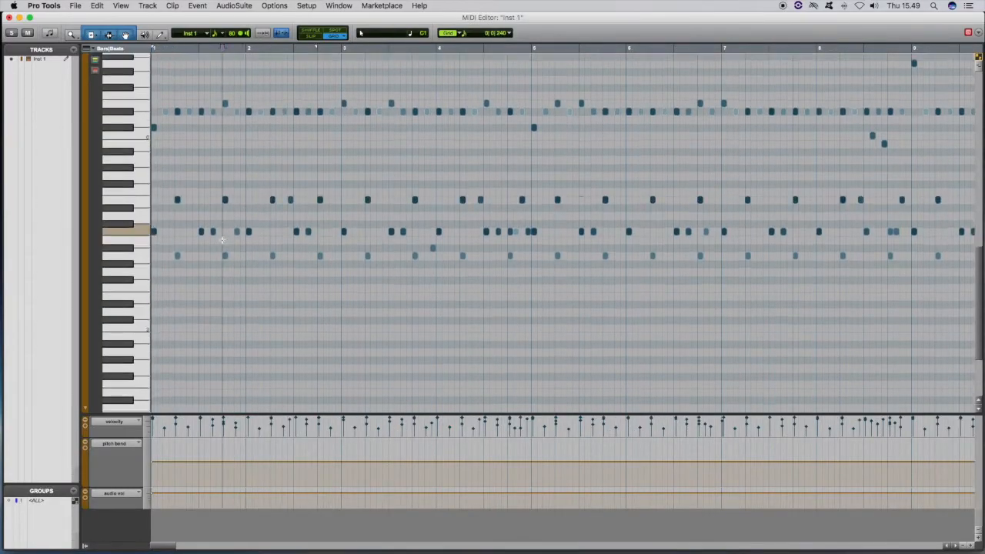
scroll(234, 231, "up", 2)
left_click(225, 227)
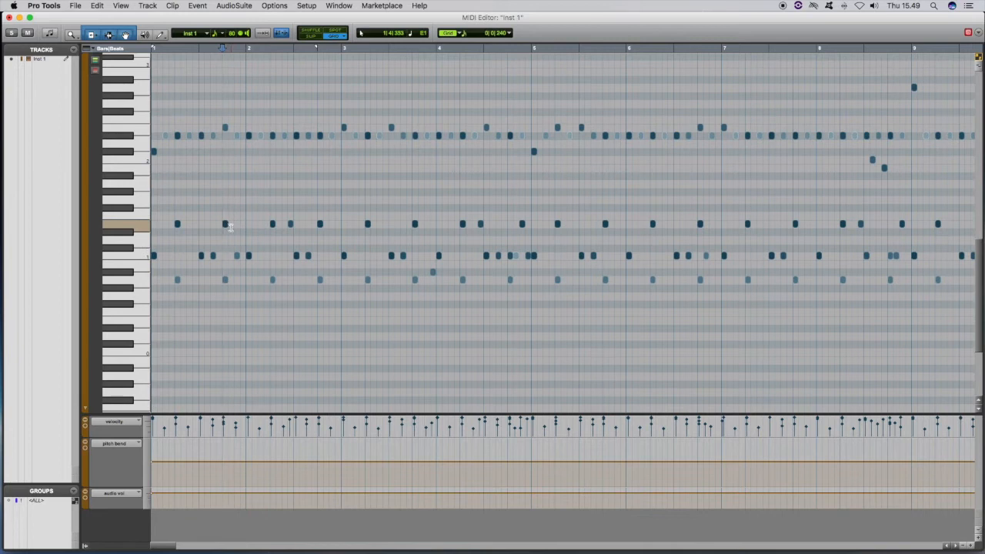
- Select all E1 notes throughout the clip, move them down two semitones to D1, and play back the change
key("t")
key("t")
key("t")
key("r")
key("r")
key("r")
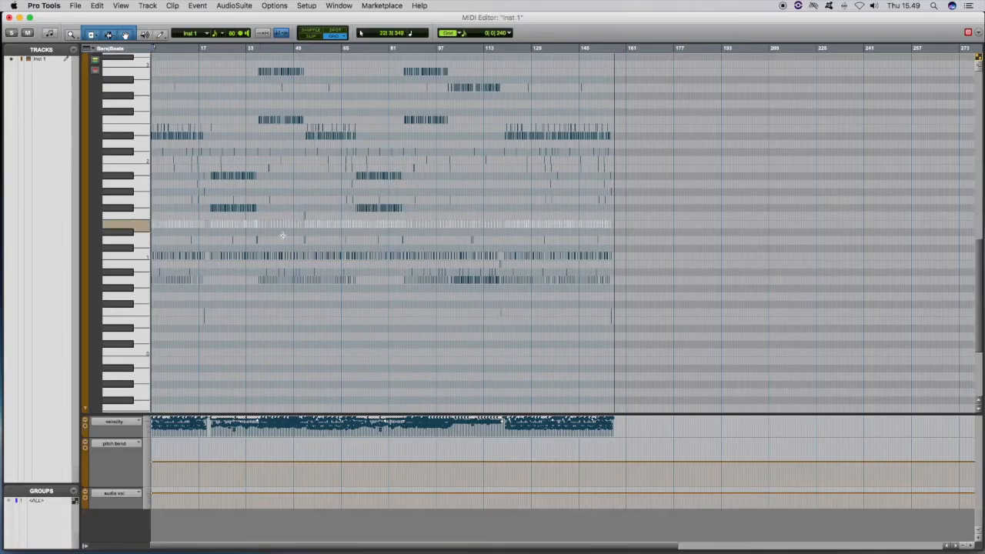
key("t")
key("t")
key("t")
key("t")
key("t")
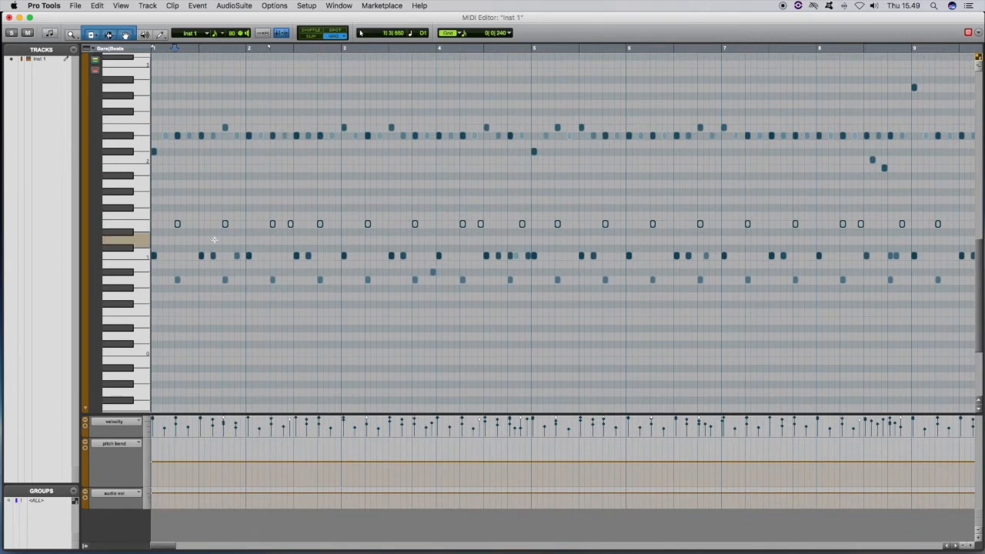
left_click_drag(177, 229, 177, 241)
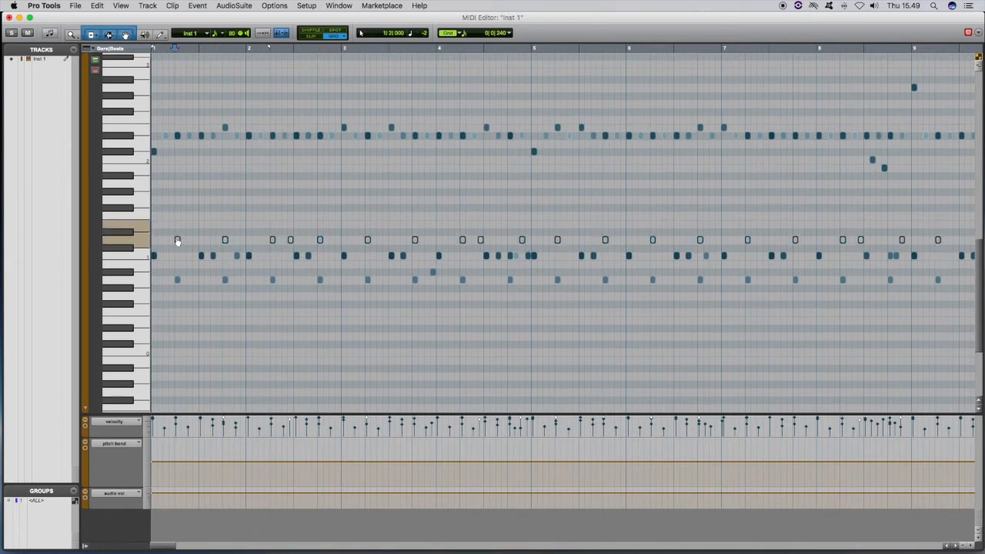
key("space")
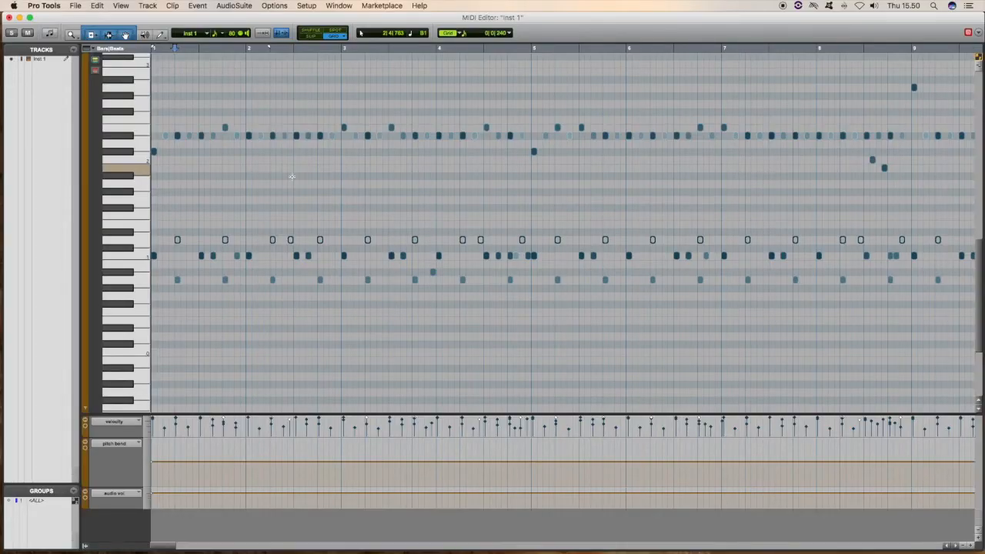
- Review the remapped notes over the clip's full length, from the lowest to the highest octaves
key("r")
key("r")
key("r")
key("r")
key("r")
key("r")
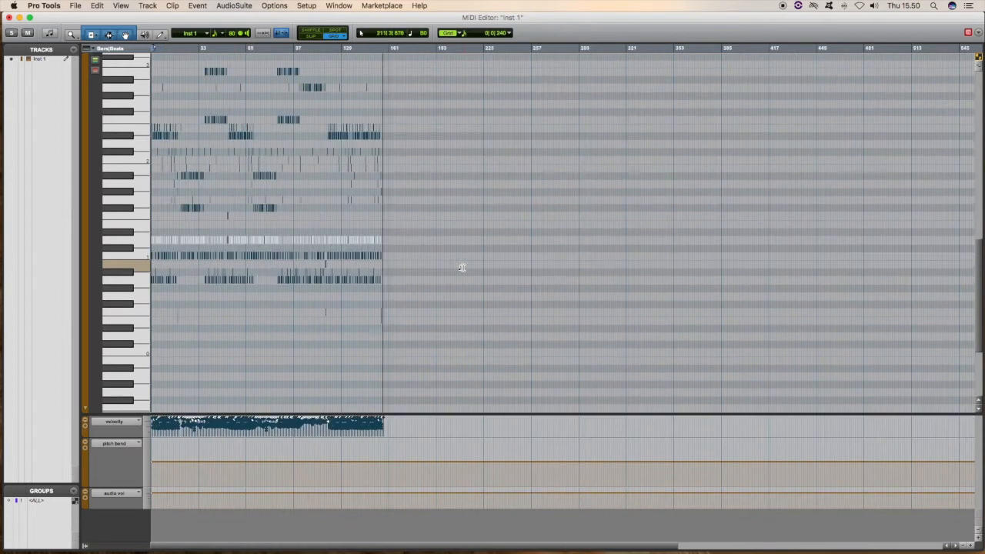
key("t")
scroll(684, 284, "up", 5)
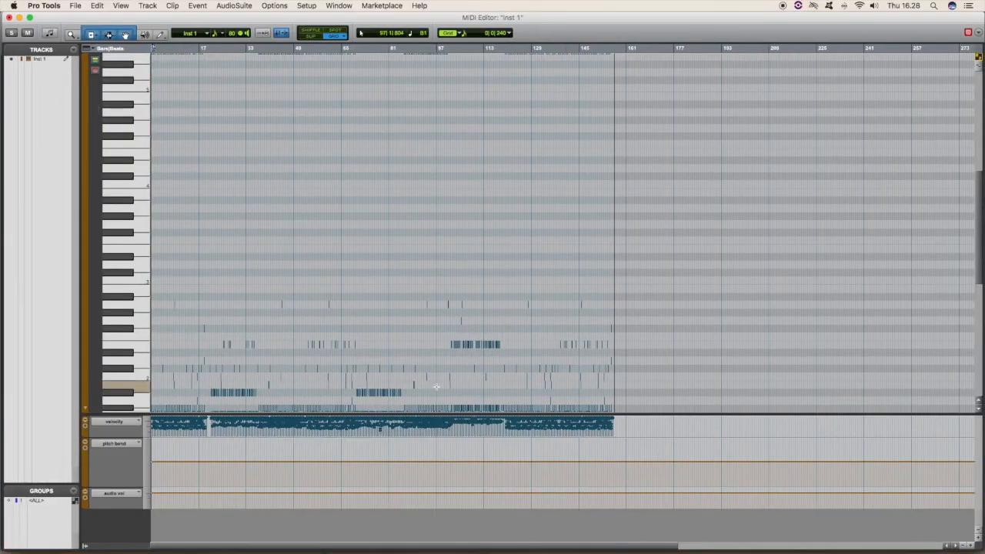
scroll(437, 387, "down", 10)
scroll(437, 385, "up", 15)
scroll(437, 382, "up", 2)
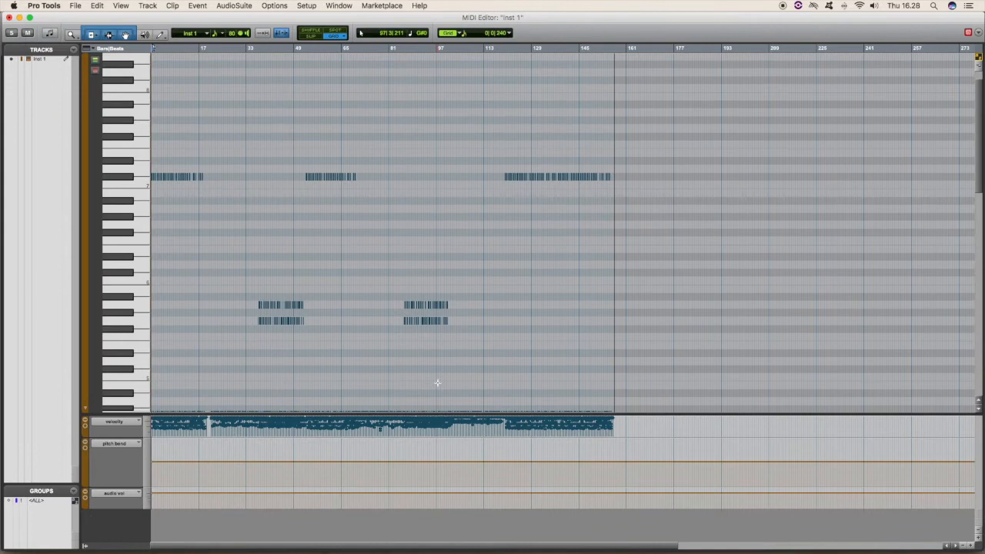
scroll(437, 382, "down", 8)
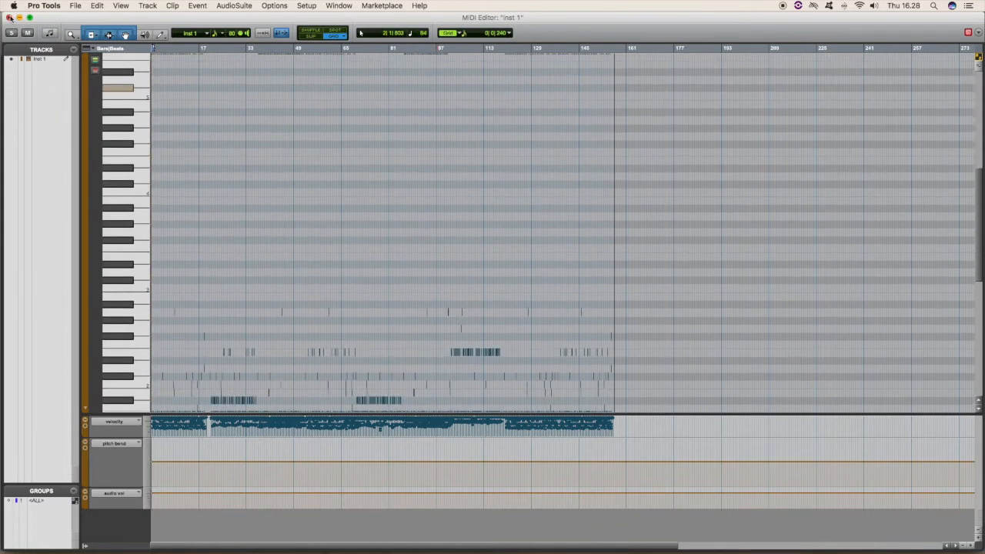
- Close the MIDI Editor, move the Superior Drummer window closer to the transport, and show its mixer
left_click(10, 17)
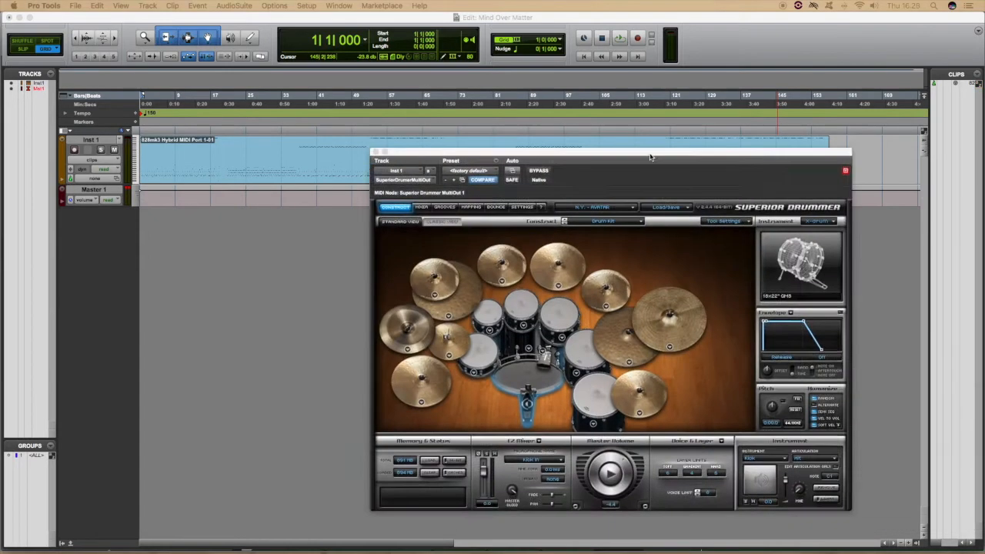
left_click_drag(651, 156, 577, 102)
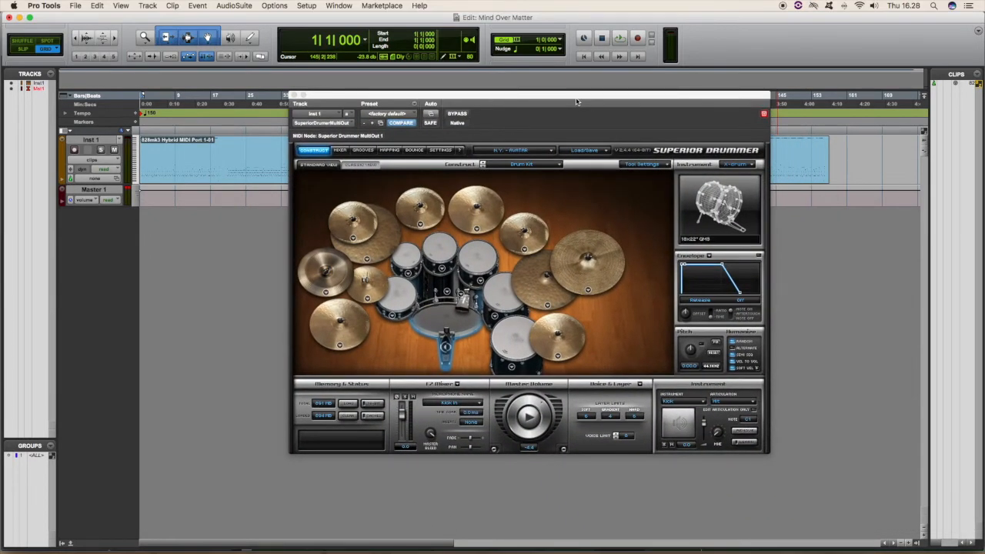
left_click(340, 151)
left_click_drag(551, 261, 553, 257)
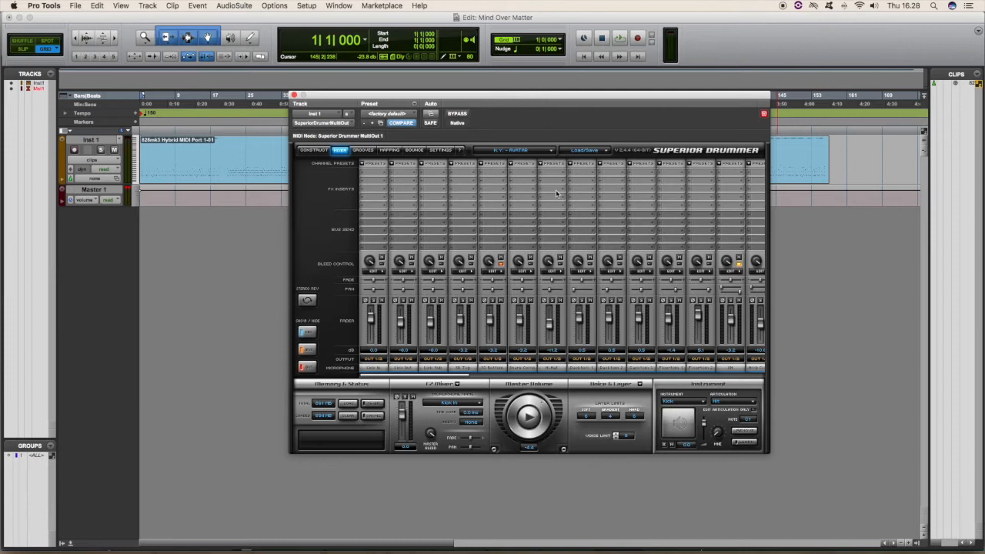
left_click(314, 150)
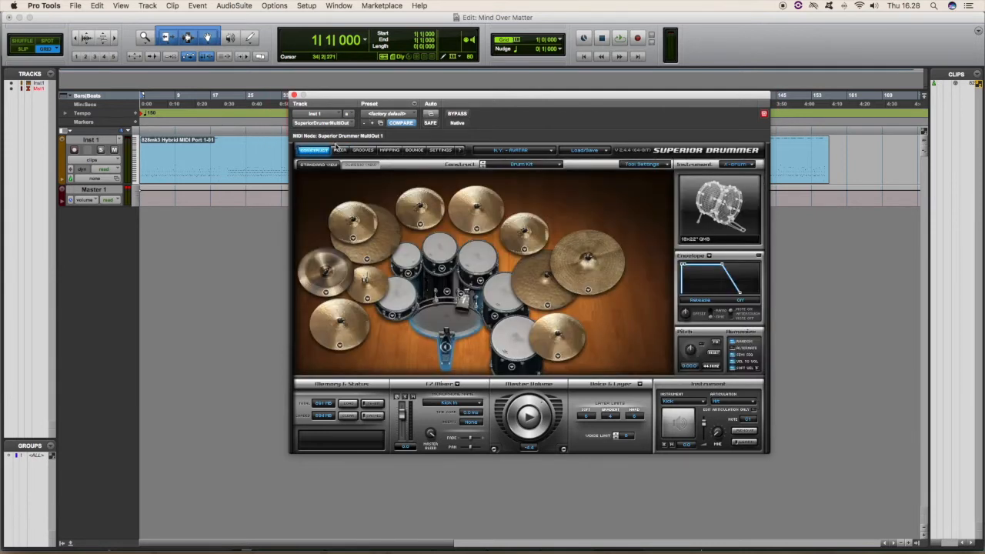
left_click(338, 150)
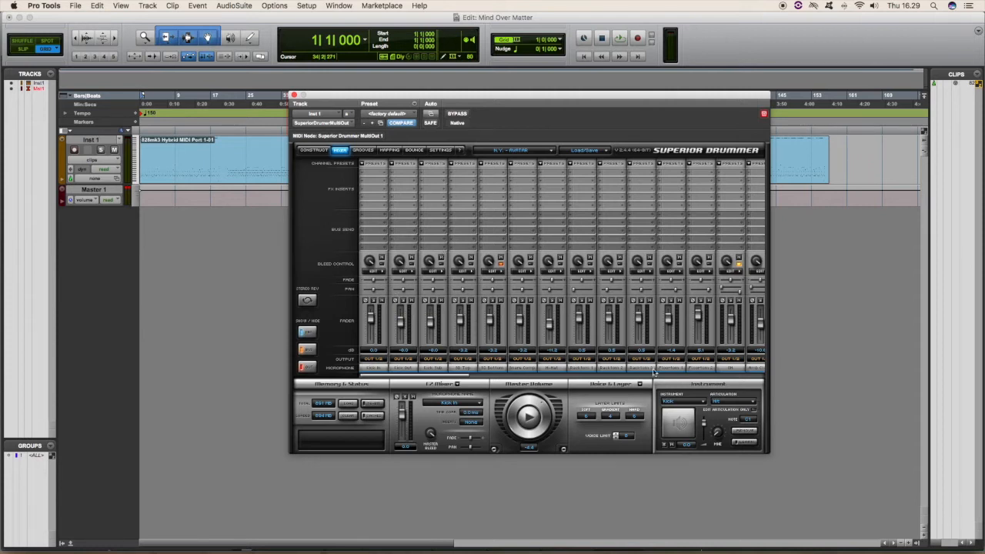
- Mute the bleed on every Superior Drummer mixer channel from Kick In through OH, and check the remaining ambience channels
left_click(382, 259)
left_click(411, 259)
left_click(559, 259)
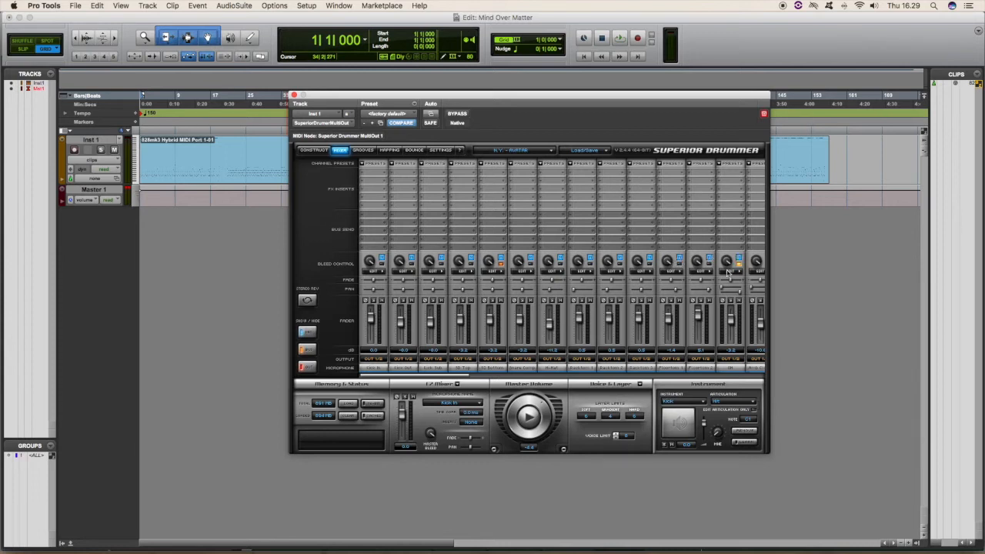
scroll(724, 285, "right", 5)
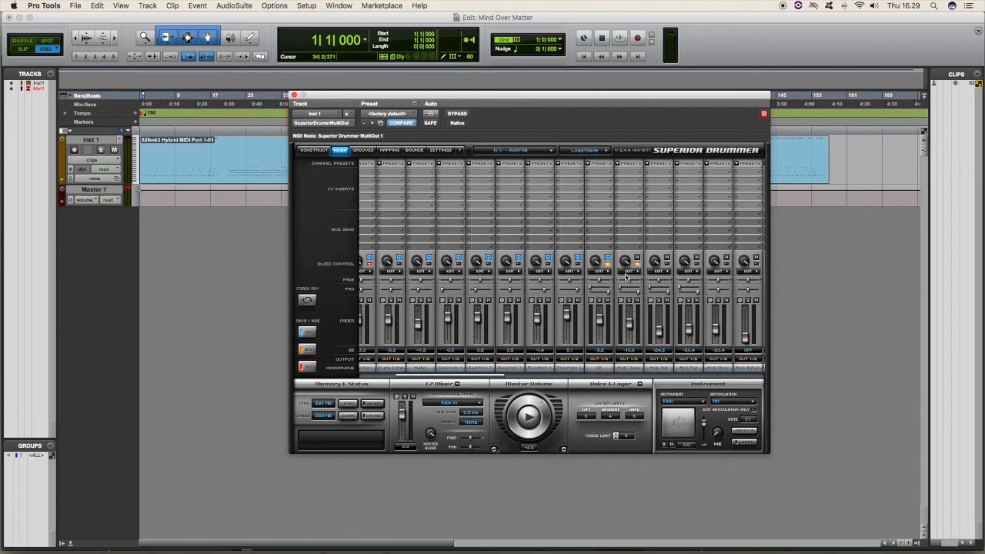
scroll(658, 208, "right", 3)
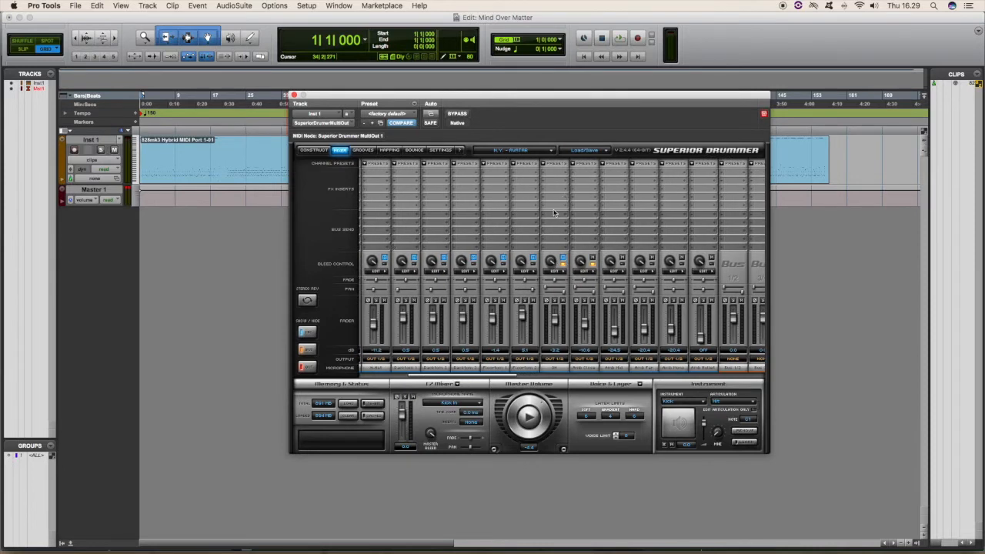
scroll(573, 214, "left", 5)
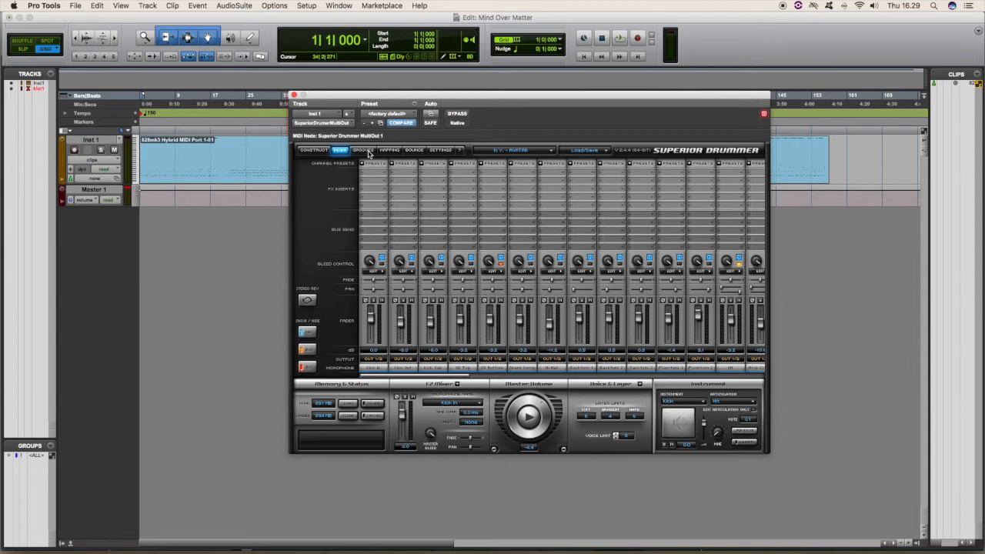
- Set up Superior Drummer's Bounce with the all-bleed option off, return the session to the start, and record its playback
left_click(414, 151)
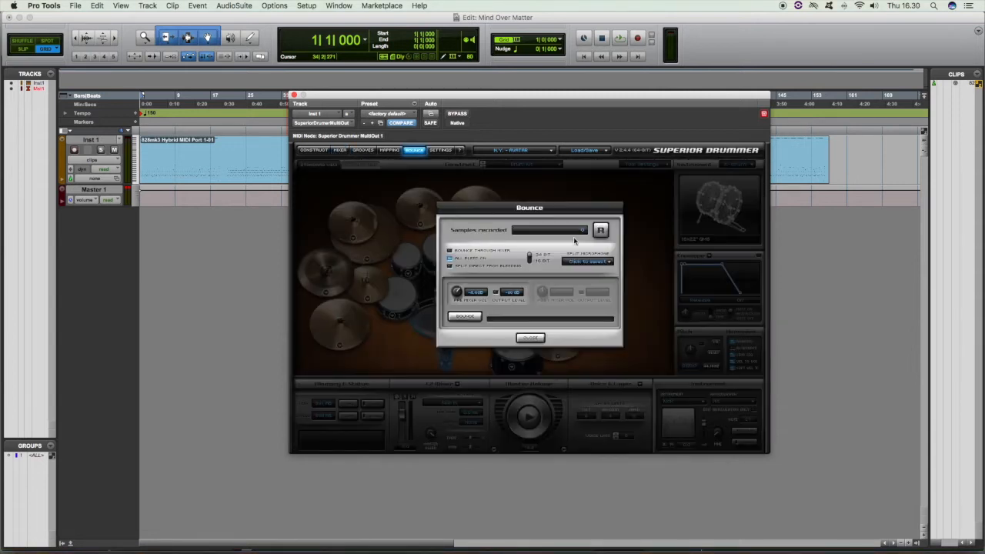
left_click(582, 58)
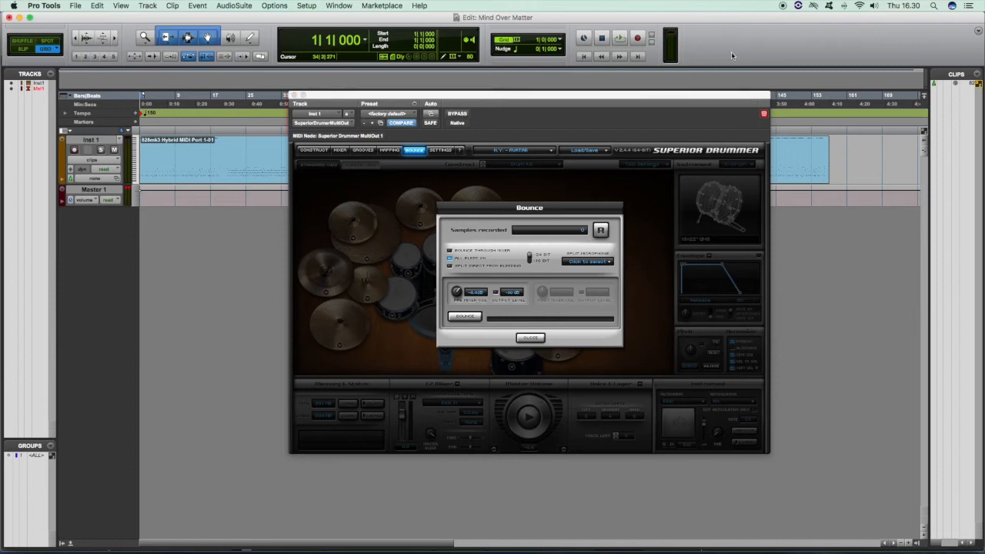
left_click(450, 262)
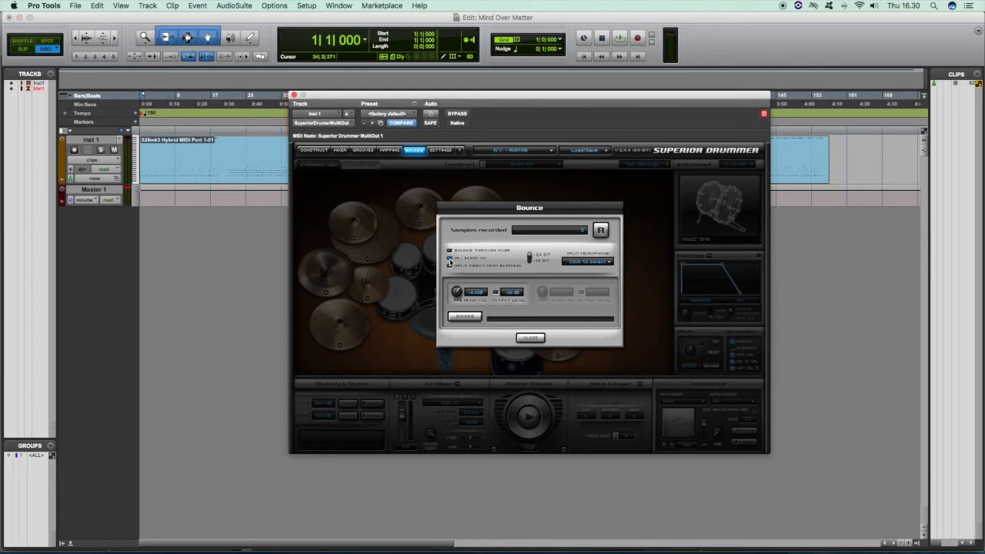
left_click(601, 231)
key("space")
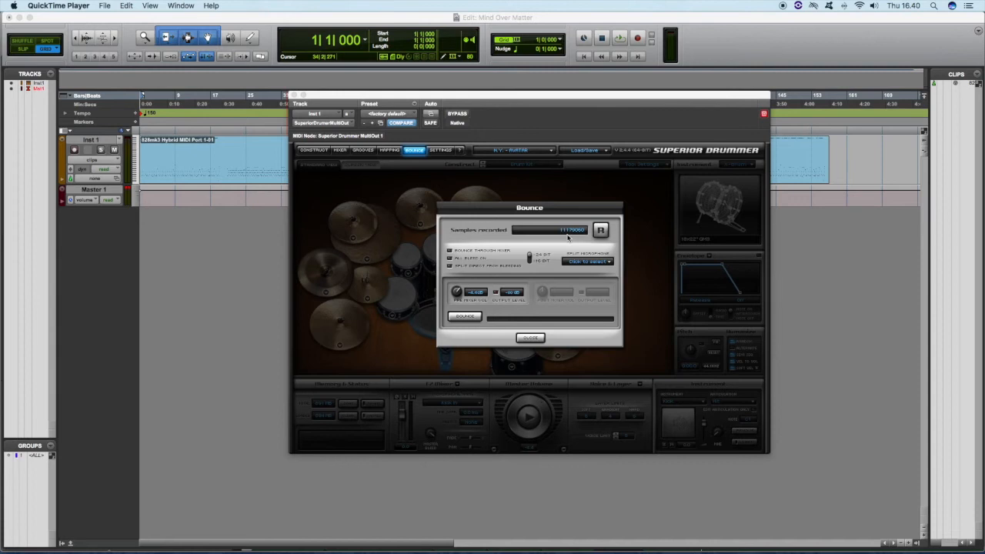
- Start the bounce and create a destination folder named "Mind Over Matter DRS SUPERIOR AVATAR NO BLEED" inside the Mind Over Matter folder
left_click(461, 316)
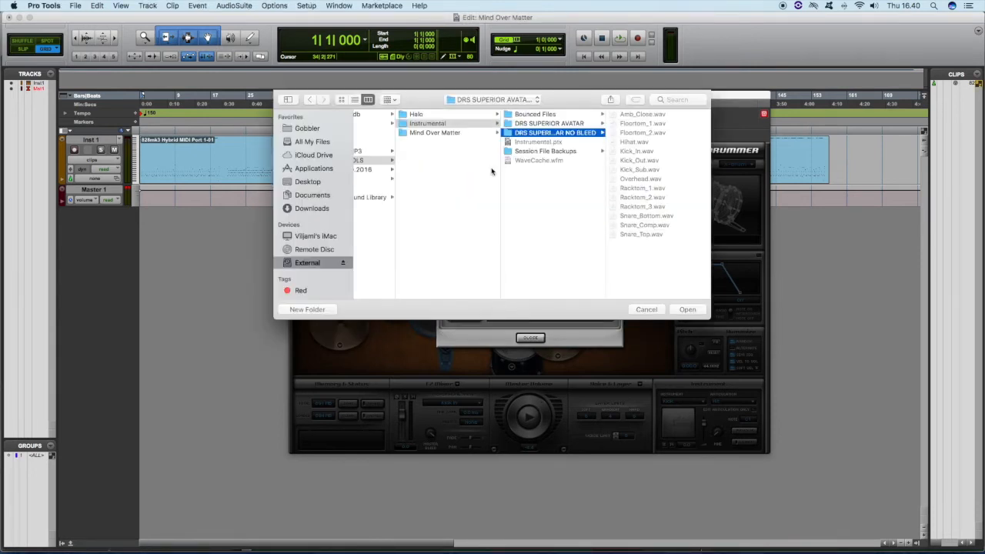
left_click(435, 133)
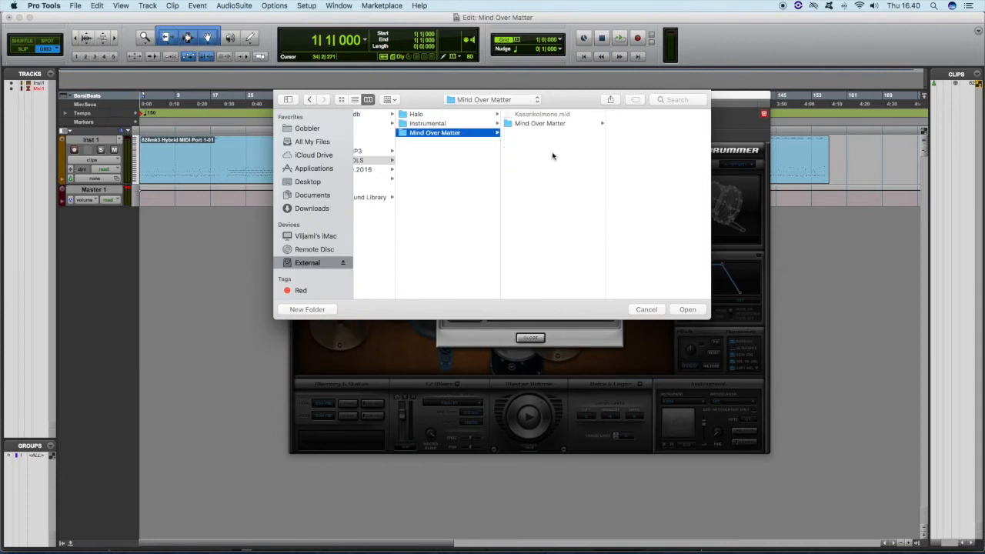
left_click(312, 308)
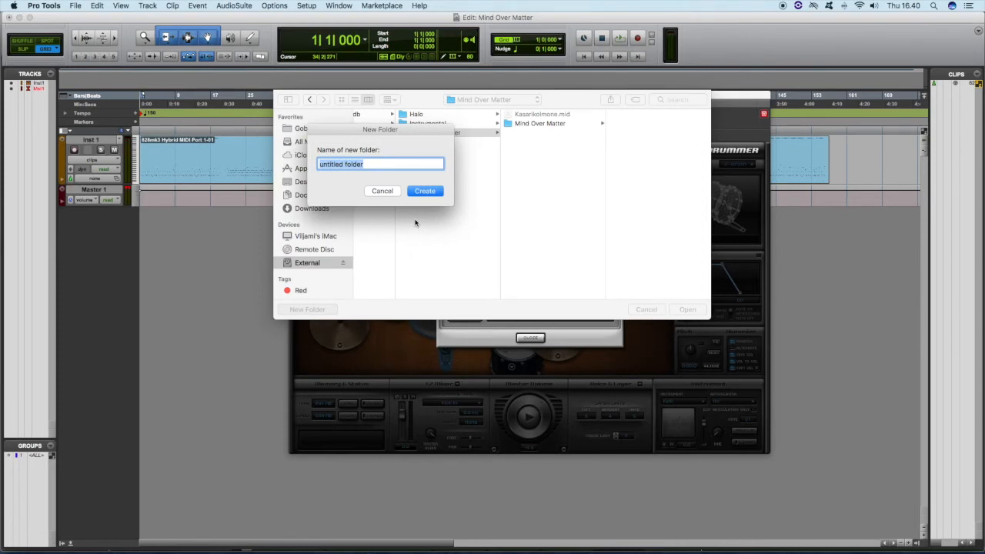
type("Mind Over Matter DRS NO BLEE")
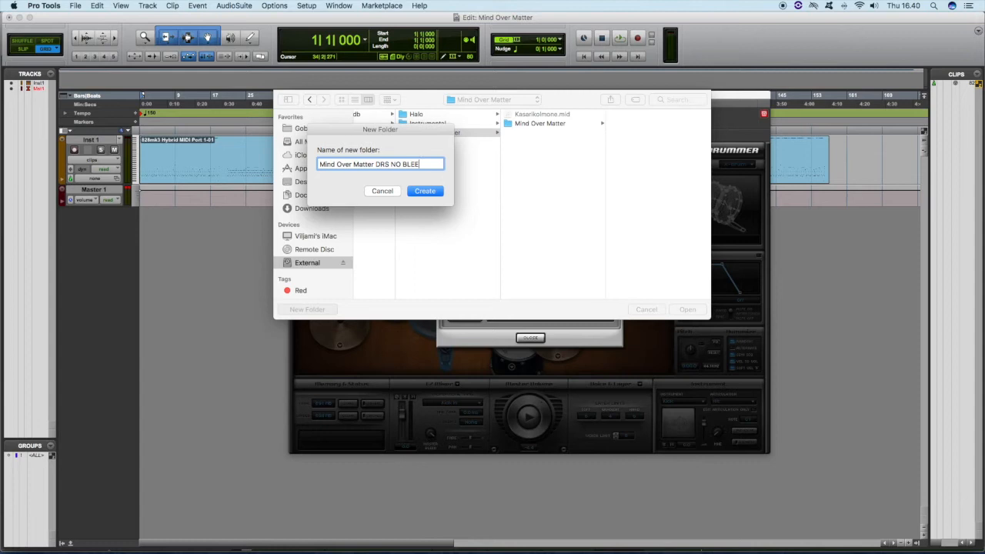
type("D")
key("BackSpace")
key("BackSpace")
key("BackSpace")
key("BackSpace")
key("BackSpace")
key("BackSpace")
key("BackSpace")
key("BackSpace")
type("SUPERIOR AVATAR NO BLEED")
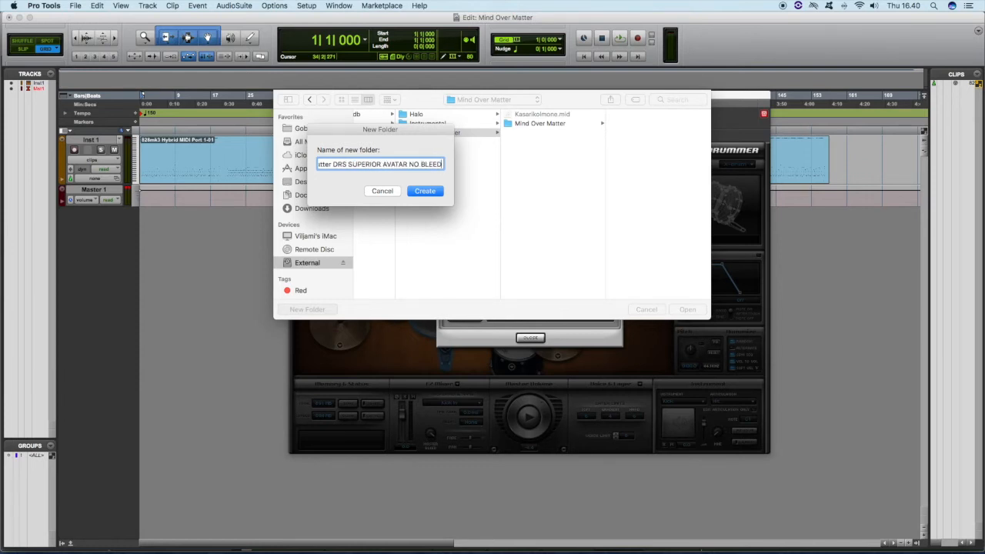
key("Return")
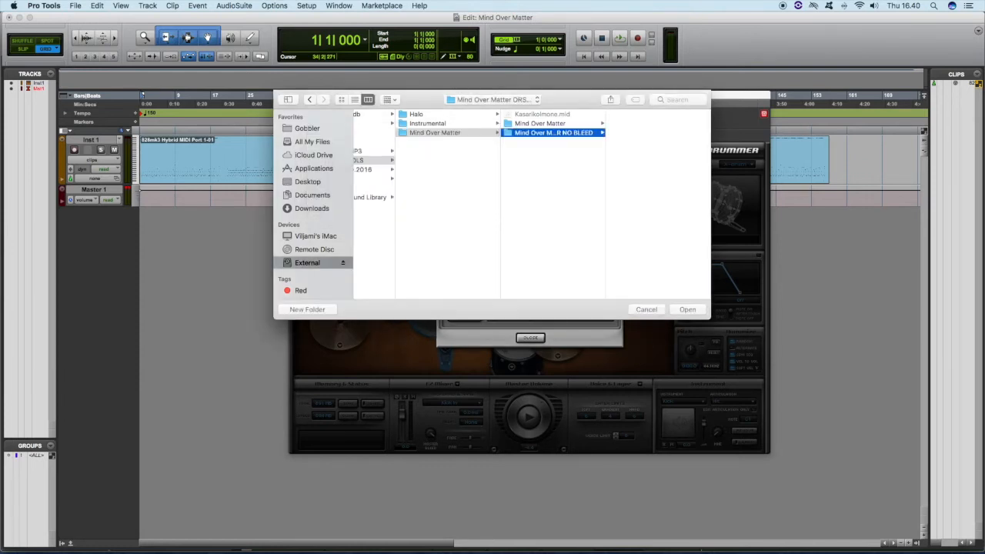
- Confirm the new NO BLEED folder as the bounce destination, and close the Bounce dialog and Superior Drummer window once the bounce finishes
key("Return")
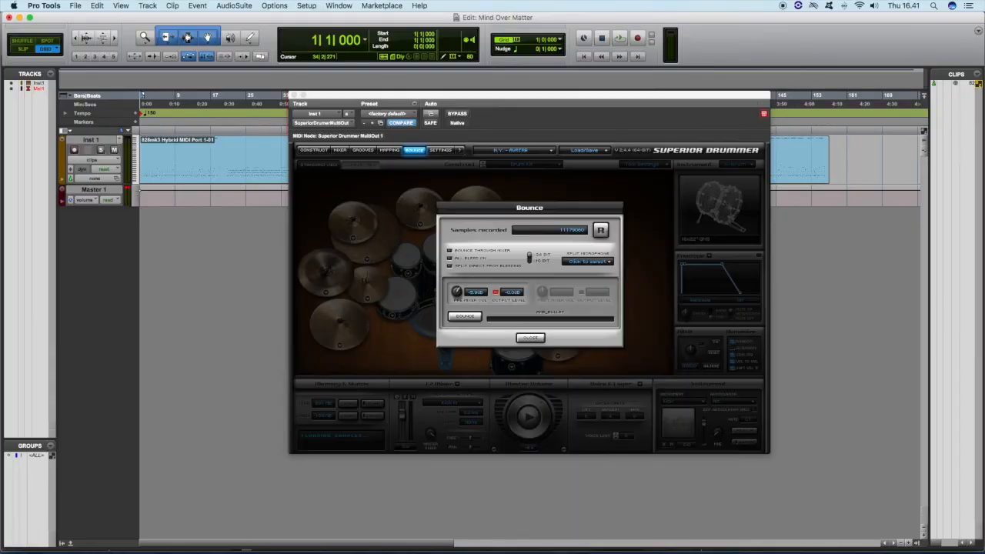
left_click(530, 338)
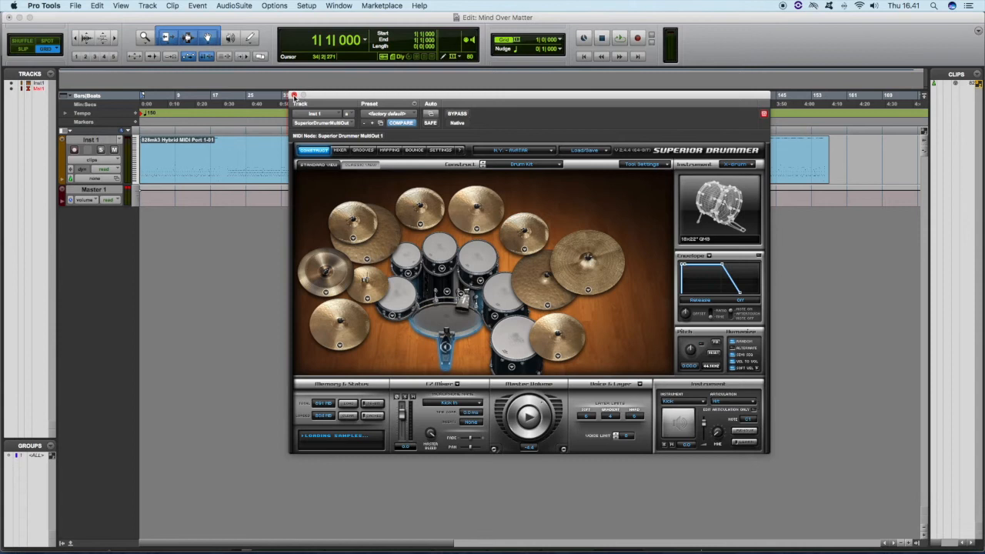
left_click(294, 95)
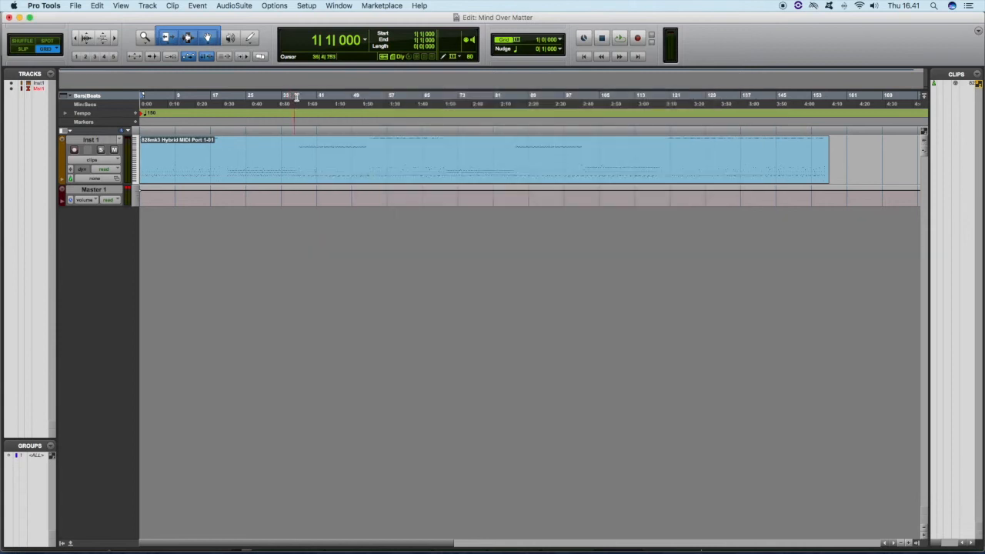
- Choose all the bounced WAV files from Amb_Close to Snare_Top in the Mind Over Matter NO BLEED folder for audio import
left_click(80, 6)
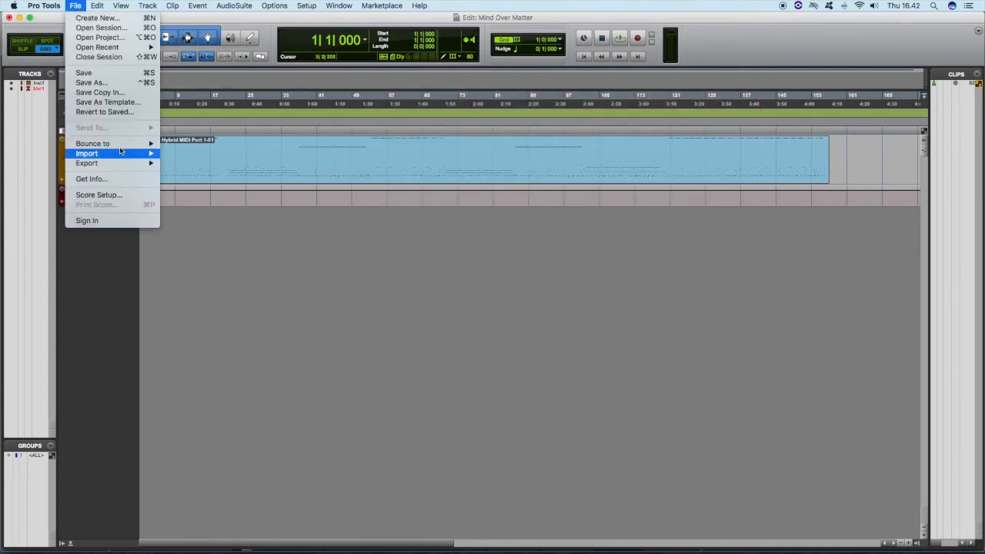
mouse_move(122, 154)
left_click(207, 170)
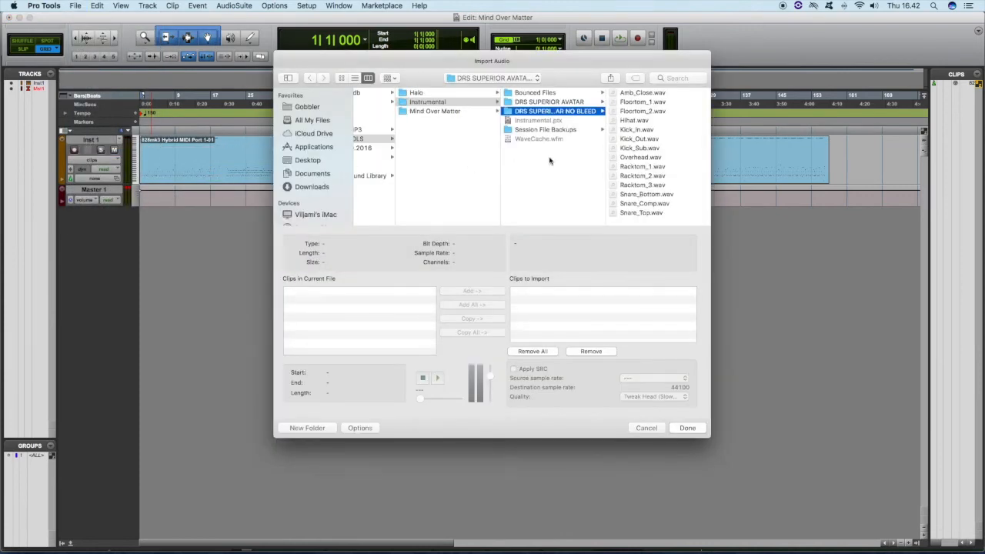
left_click(452, 112)
left_click(552, 112)
left_click(658, 95)
left_click(531, 213, "shift")
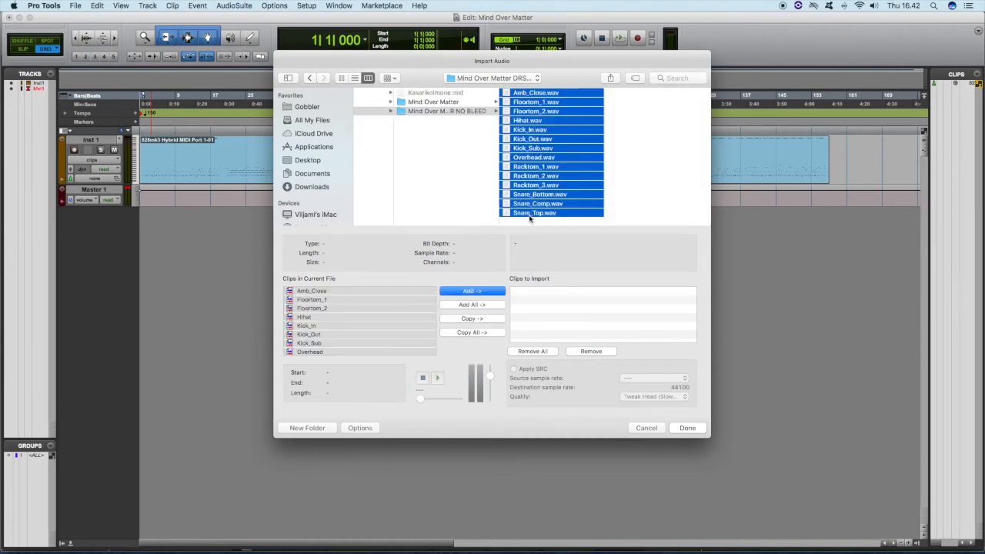
left_click(482, 290)
left_click(686, 427)
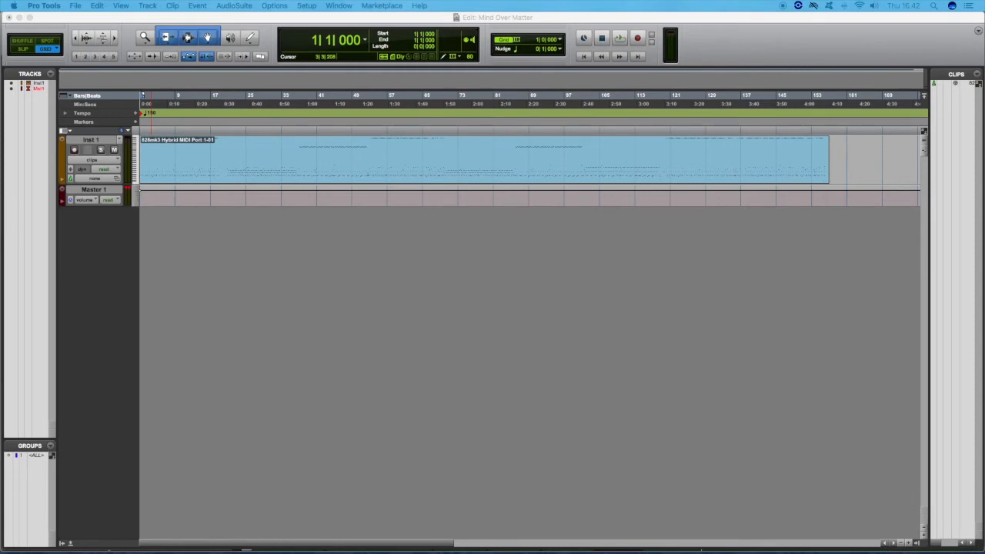
- Import the drum files onto new tracks located at the session start
left_click_drag(764, 251, 573, 250)
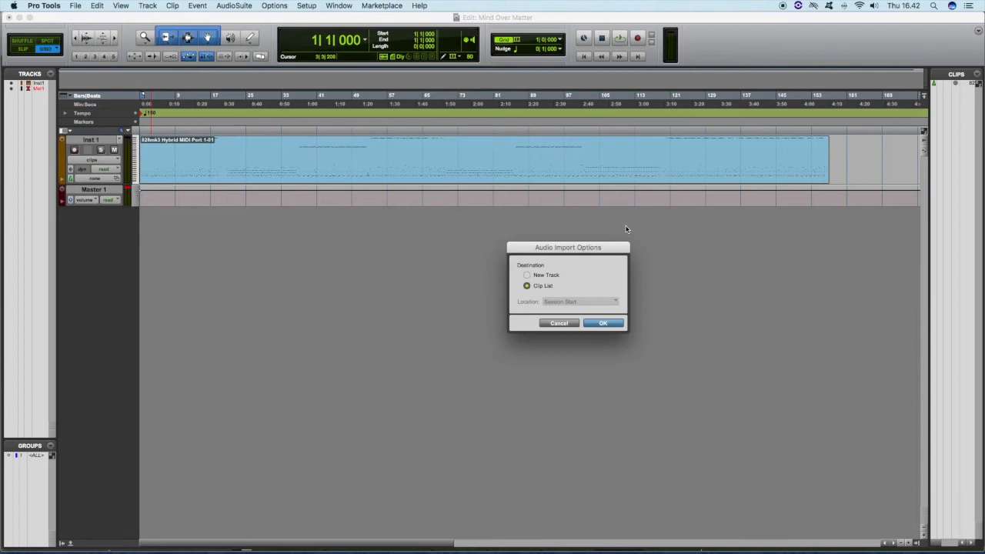
left_click(528, 276)
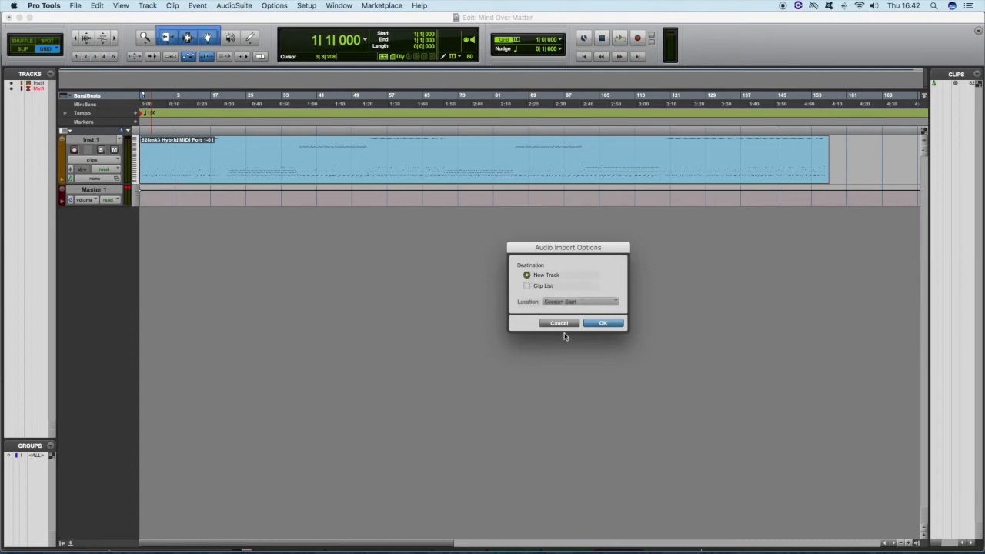
left_click(604, 323)
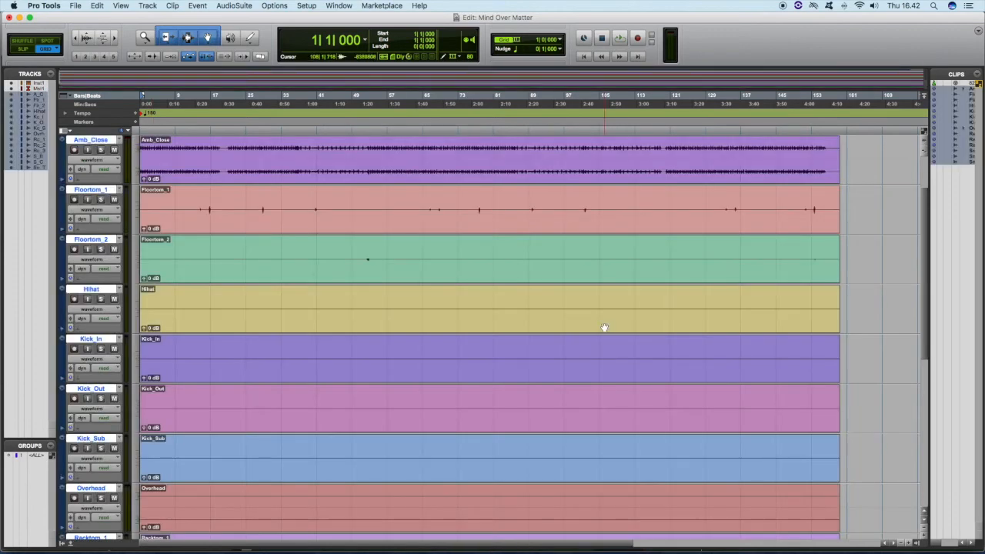
- Look over the imported drum tracks, clear the clip list selection, and select only the Snare_Top track
key("super+[")
key("super+[")
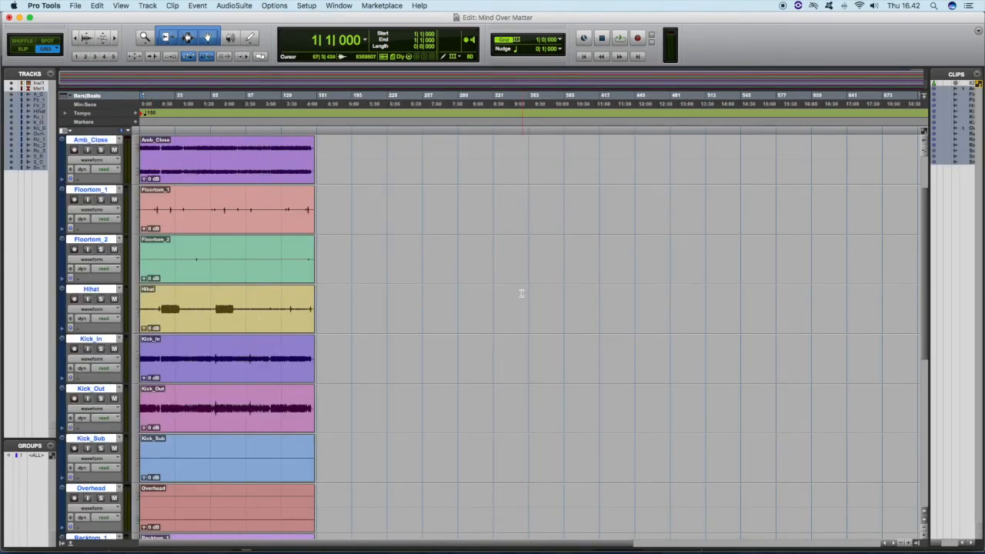
key("super+]")
key("super+]")
scroll(520, 290, "up", 2)
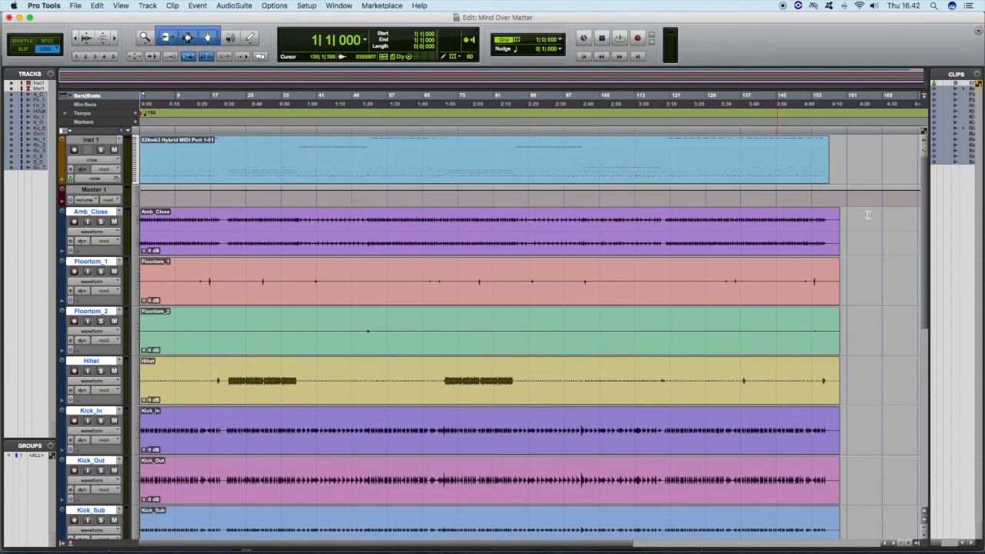
left_click(959, 188)
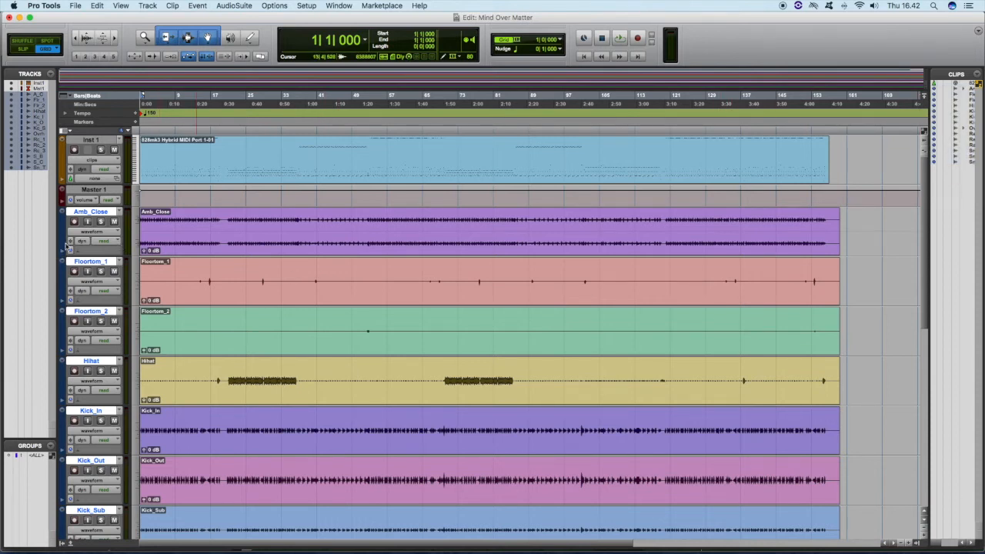
scroll(222, 373, "down", 6)
scroll(223, 374, "down", 5)
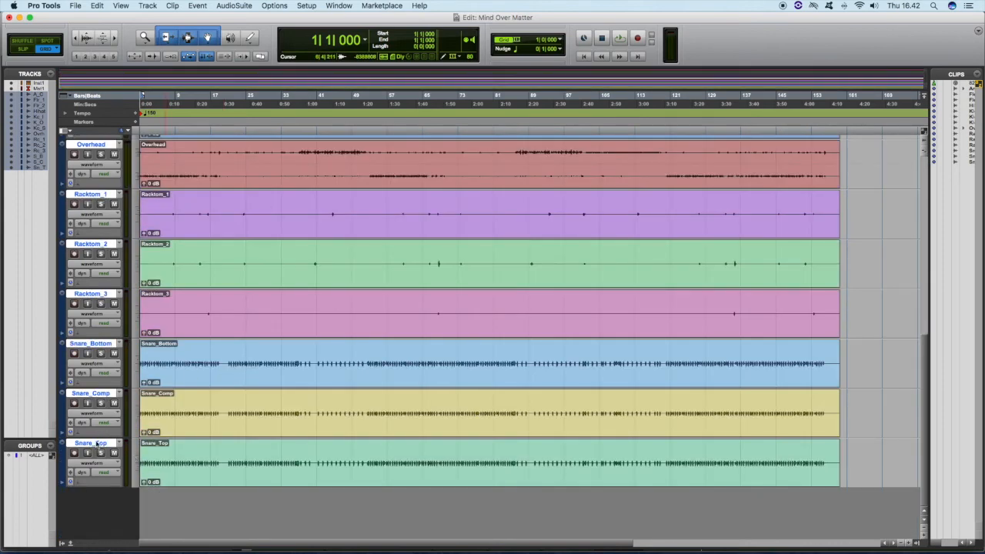
left_click(99, 444, "super")
left_click(99, 444)
- Move the Kick_In, Kick_Out and Kick_Sub tracks, in that order, directly below Master 1
scroll(101, 382, "up", 10)
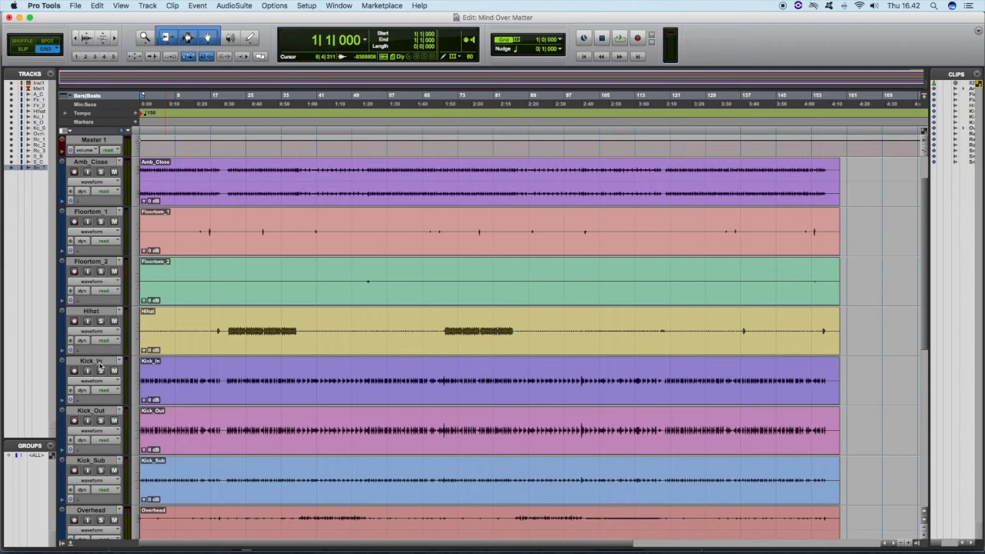
left_click_drag(95, 366, 104, 163)
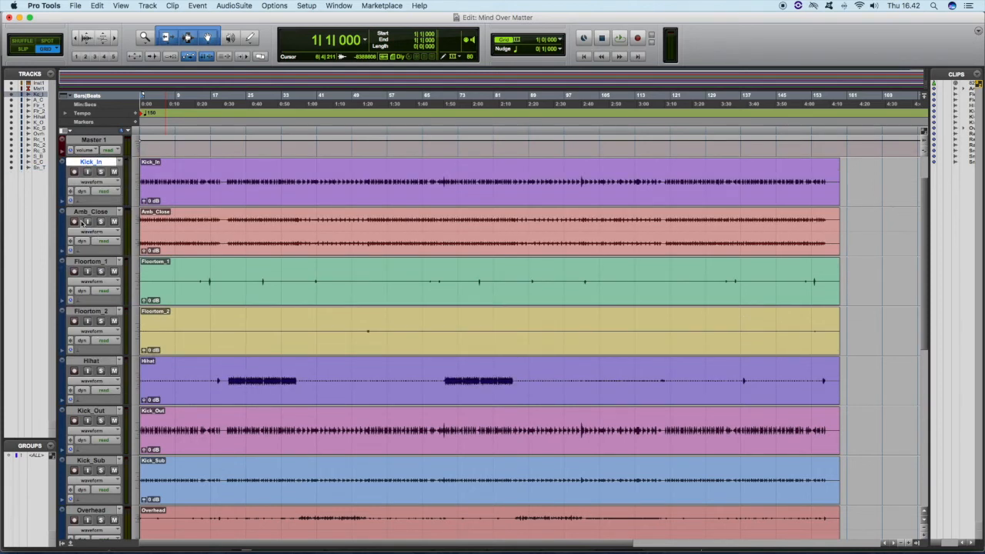
left_click_drag(90, 414, 95, 206)
left_click_drag(109, 466, 98, 269)
- Move the Snare_Top, Snare_Bottom and Snare_Comp tracks, in that order, directly below Kick_Sub
scroll(185, 350, "down", 10)
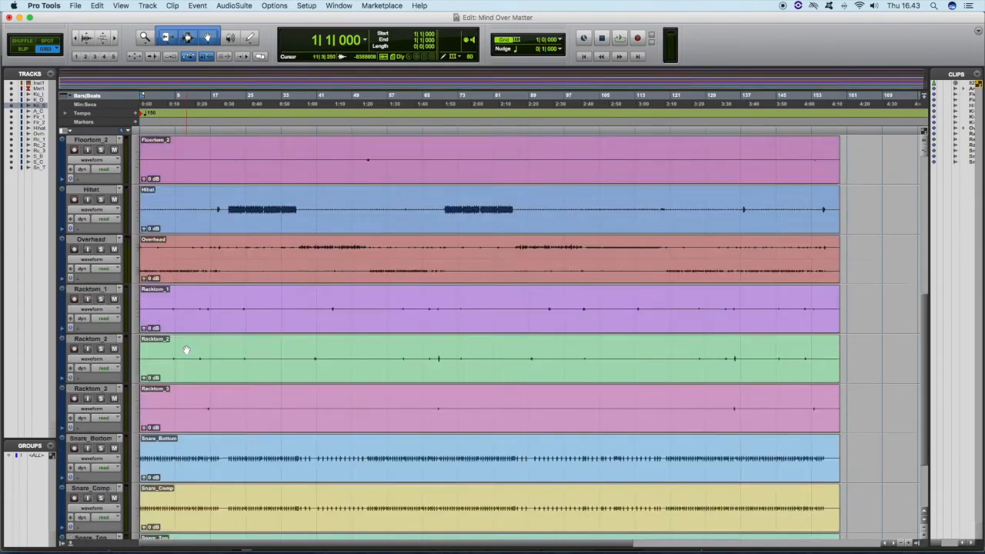
left_click_drag(89, 444, 90, 353)
scroll(244, 431, "down", 10)
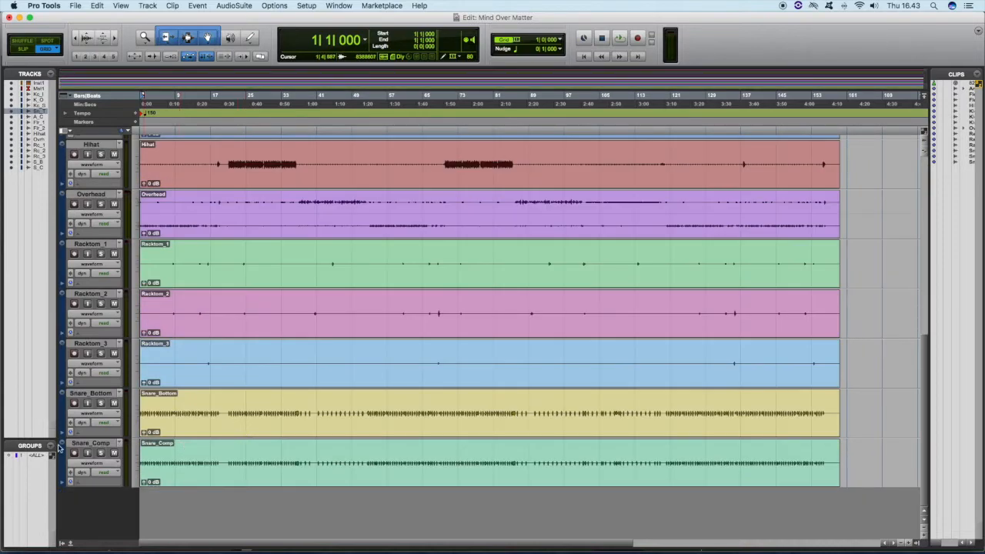
left_click_drag(107, 396, 77, 399)
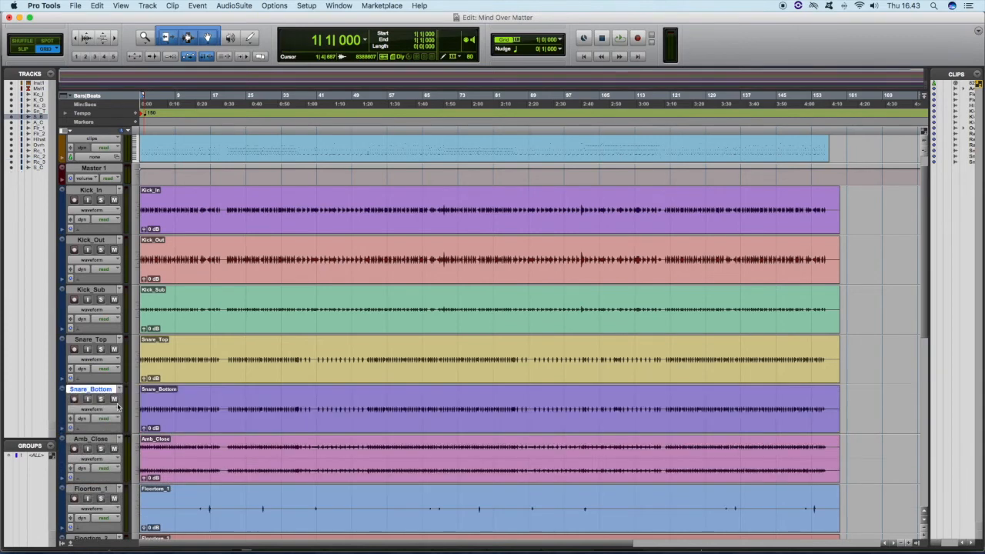
scroll(108, 421, "down", 8)
left_click_drag(97, 451, 92, 403)
- Move the Amb_Close track to the end of the track order, below Racktom_3
scroll(100, 450, "up", 8)
scroll(97, 397, "down", 8)
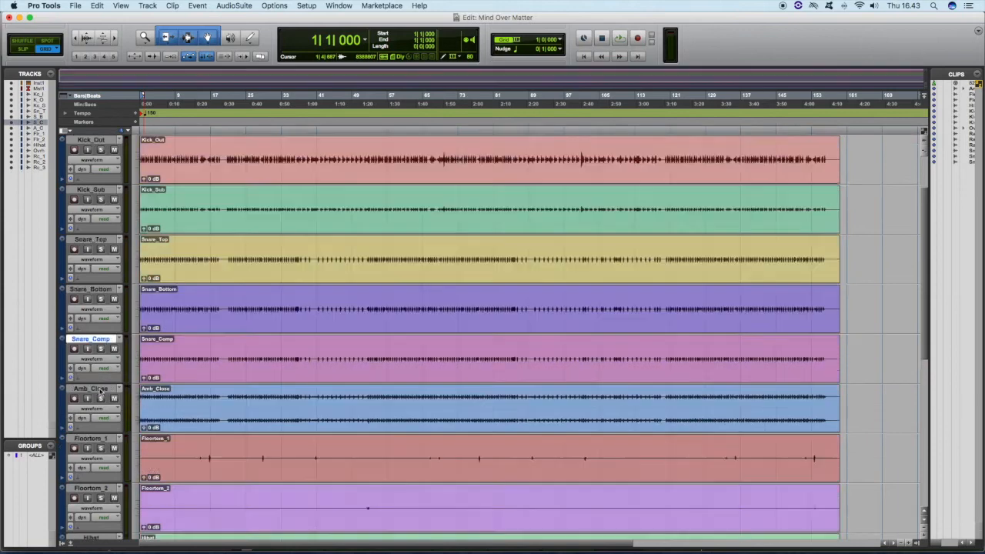
scroll(107, 450, "up", 2)
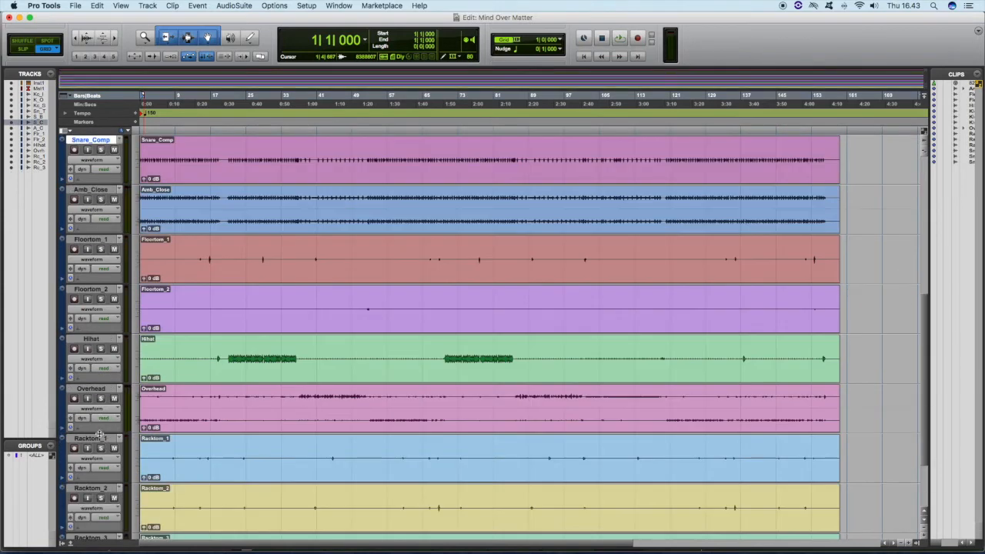
scroll(102, 311, "up", 1)
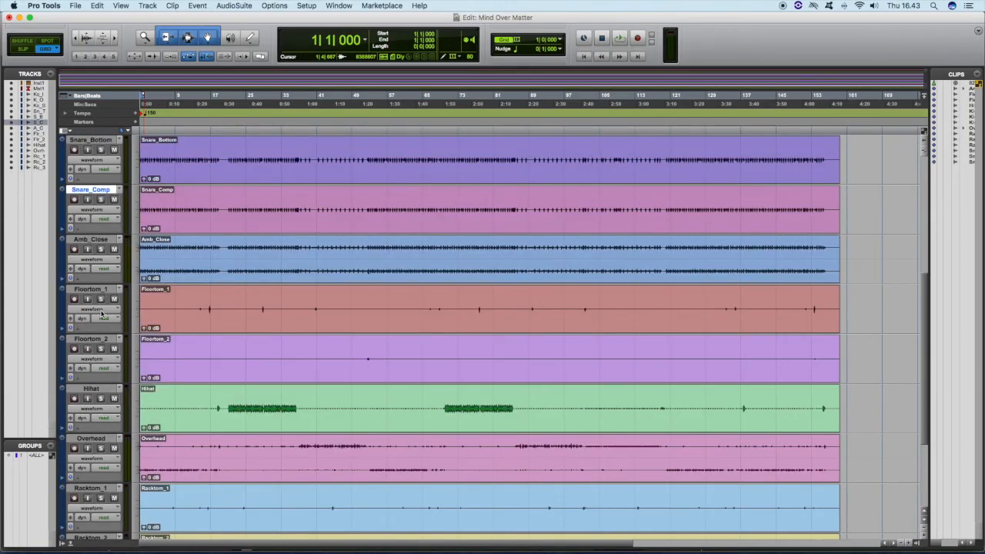
left_click_drag(102, 240, 118, 464)
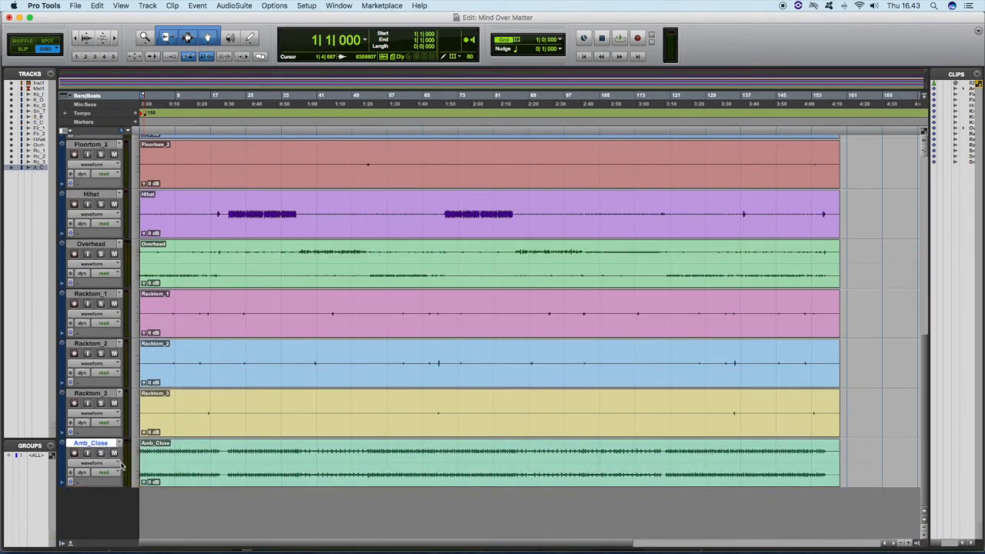
- Move the Racktom_1, Racktom_2 and Racktom_3 tracks together to directly below Snare_Comp, ahead of the floor toms
left_click(90, 294)
left_click(97, 394, "shift")
left_click_drag(91, 296, 93, 201)
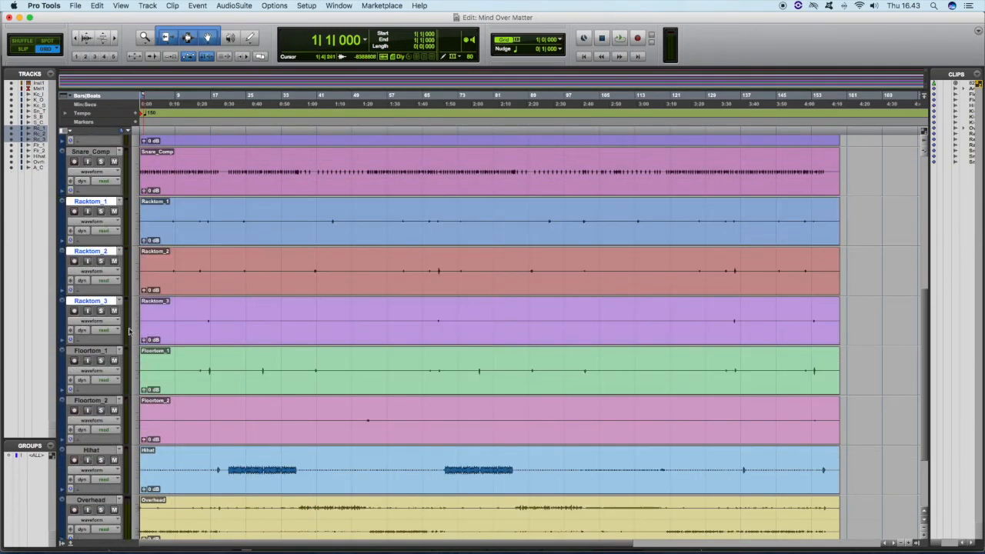
scroll(97, 380, "down", 3)
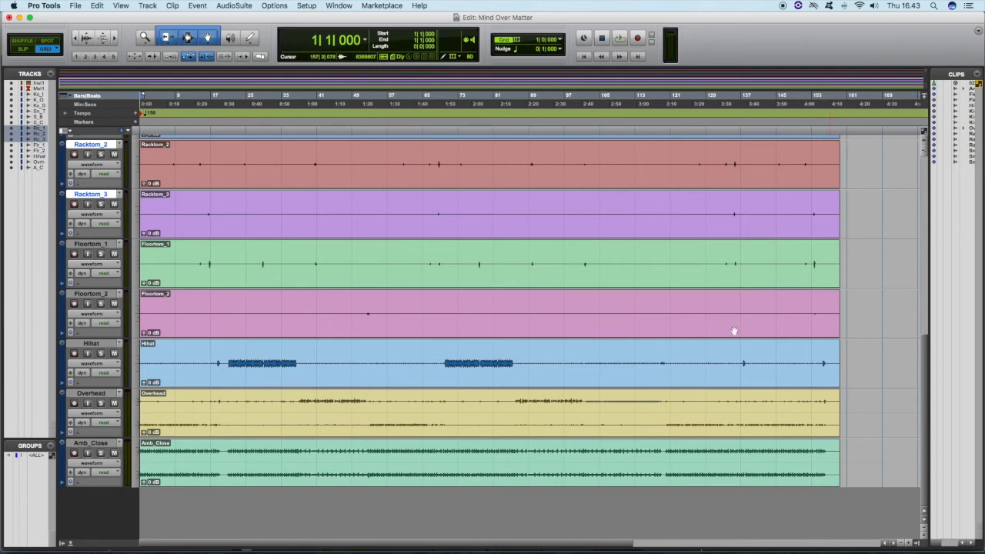
- Check the new track order, mute the Inst 1 track, and play back the imported drum audio briefly
key("super+bracketleft")
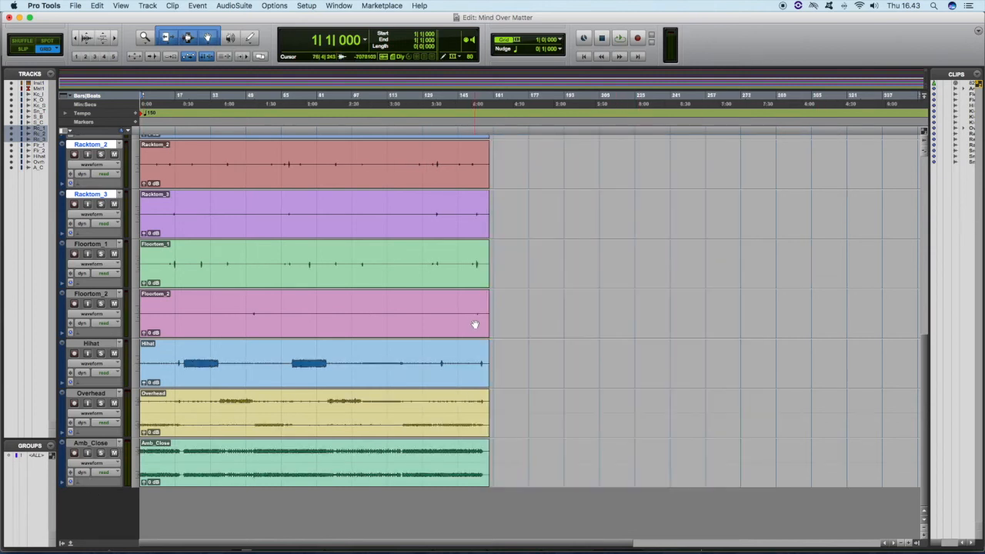
scroll(240, 289, "up", 10)
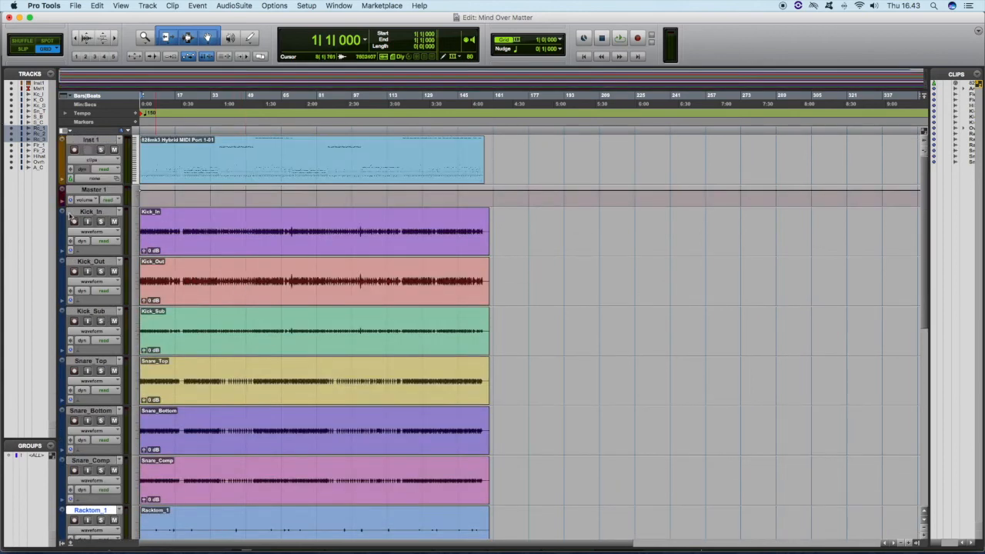
scroll(132, 286, "down", 5)
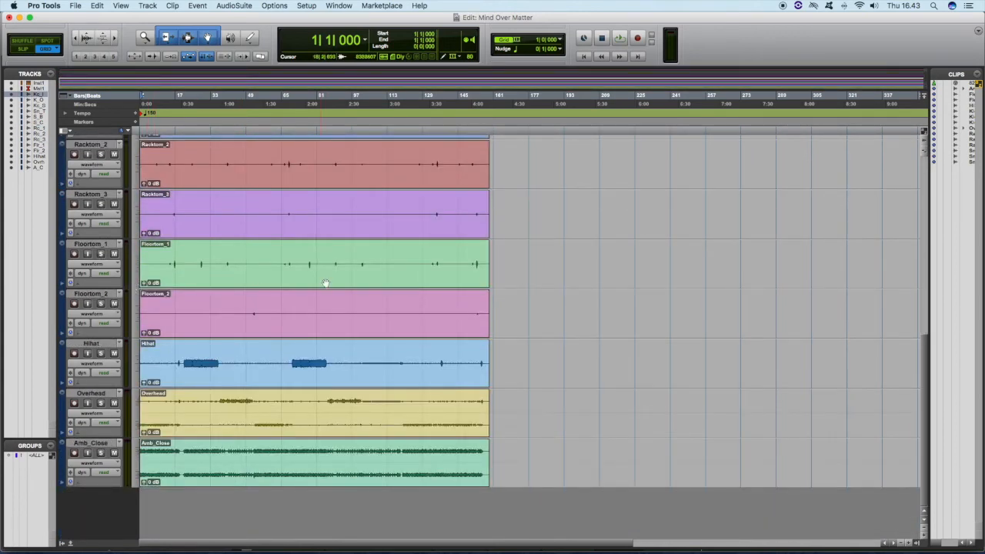
scroll(325, 284, "up", 8)
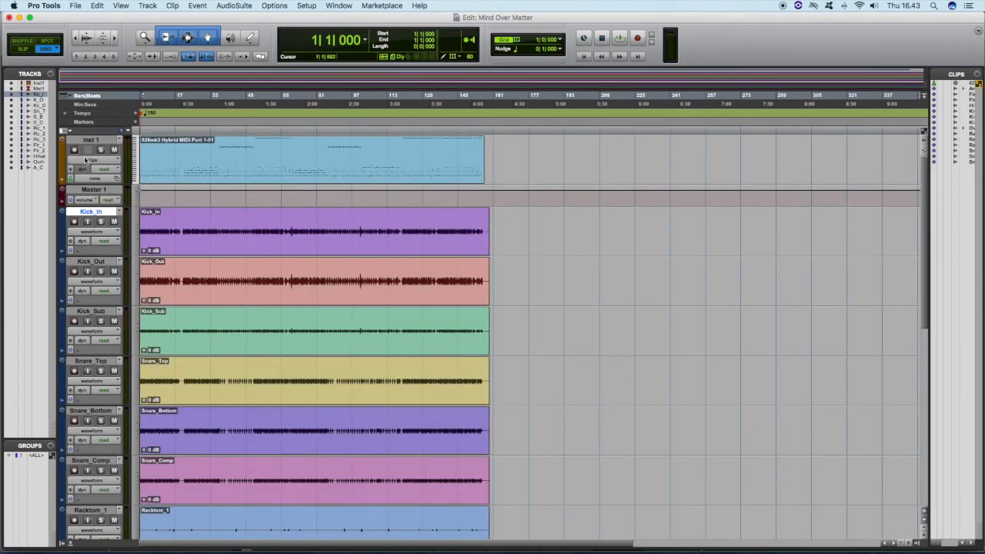
left_click(114, 150)
key("space")
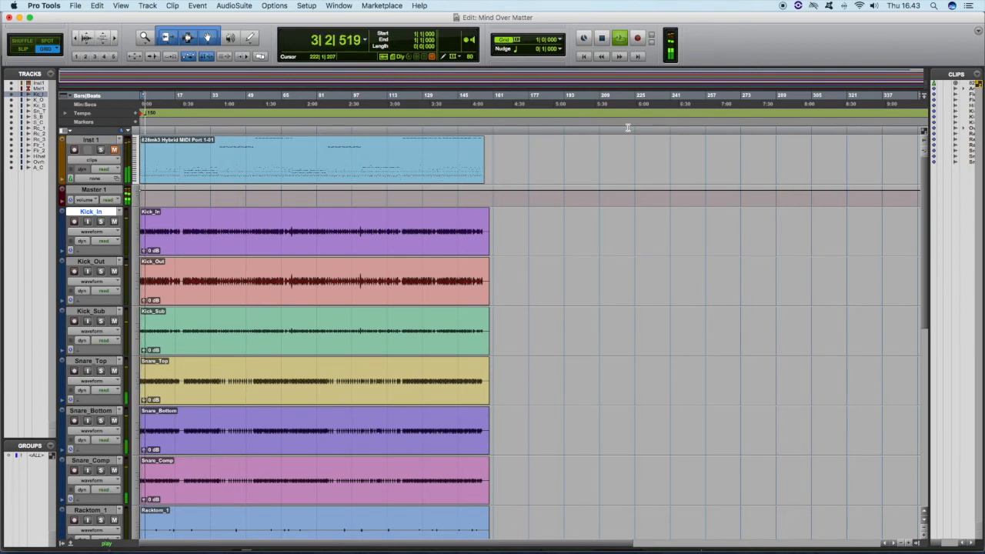
key("space")
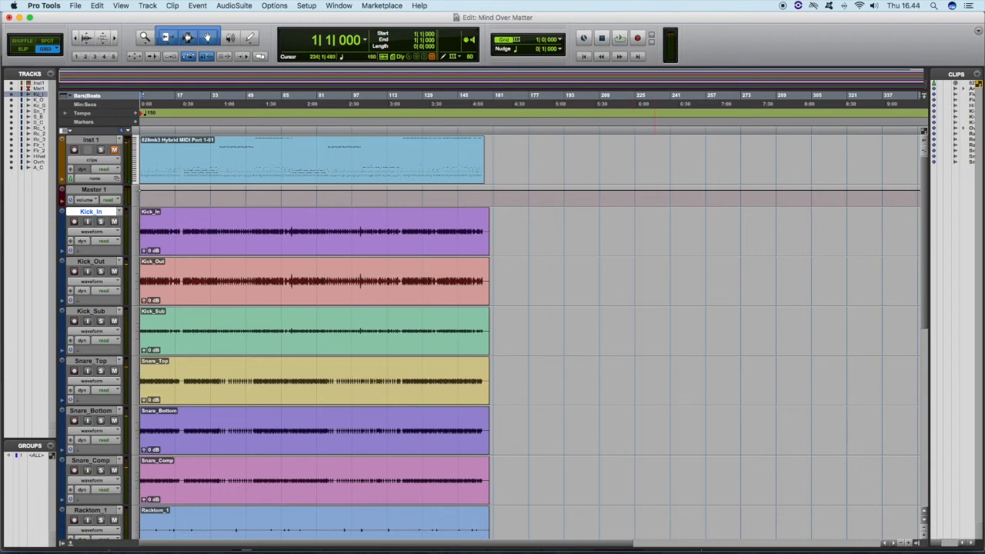
- In the Mix window, move Master 1 after Amb_Close, and hide and make inactive the Inst 1 track
key("super+equal")
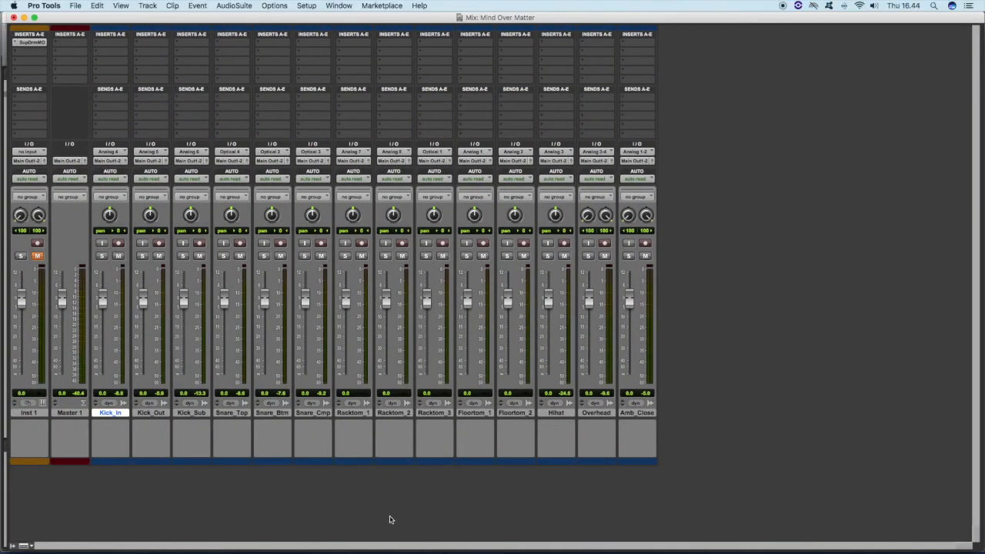
left_click_drag(59, 414, 630, 414)
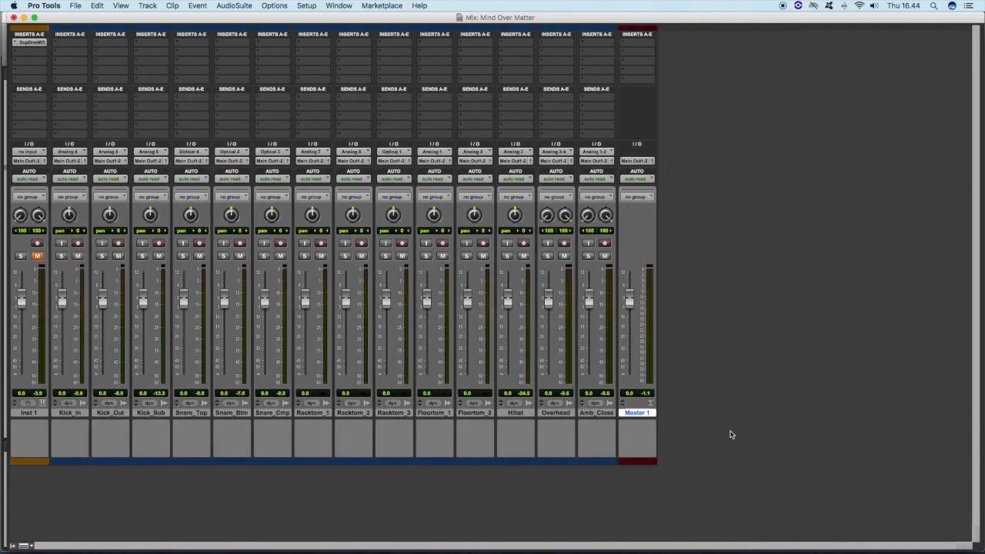
right_click(29, 413)
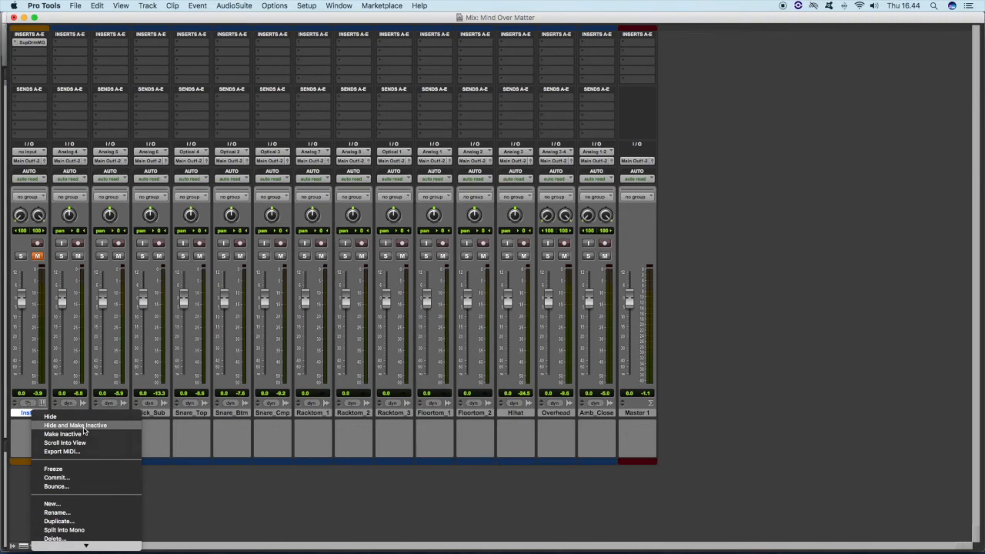
left_click(84, 428)
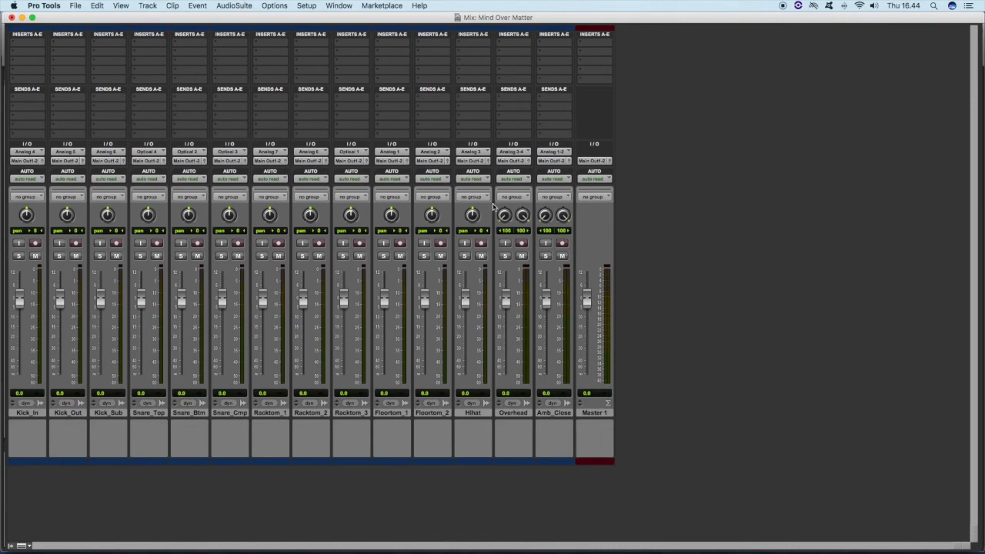
- Start importing session data from Halo.ptx, with main playlists set to Do Not Import and track data set to None
left_click(75, 6)
mouse_move(113, 153)
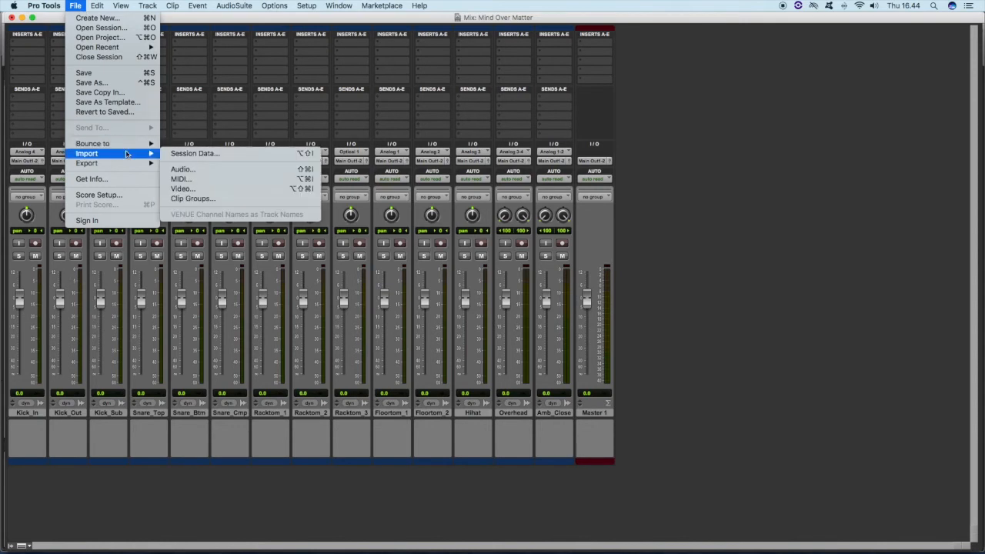
left_click(207, 153)
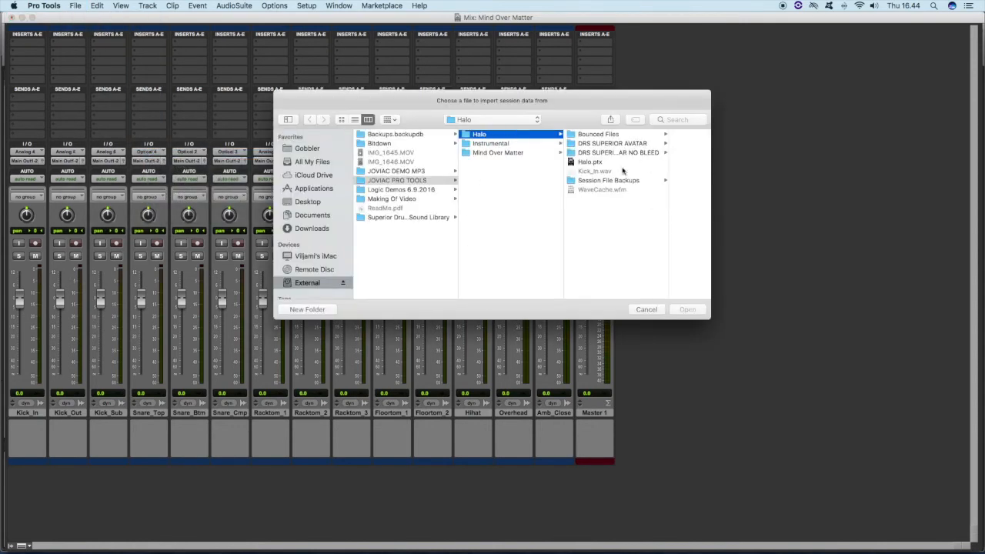
double_click(589, 161)
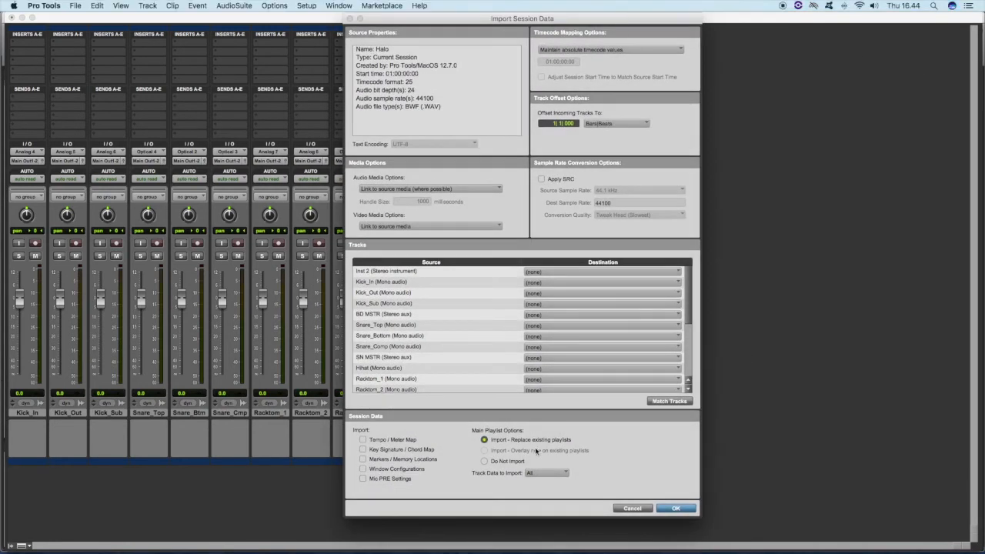
left_click(558, 475)
left_click(565, 486)
- Map the source tracks Kick_In, Kick_Out and Kick_Sub to their same-named destinations, and BD MSTR to New Track
left_click(559, 283)
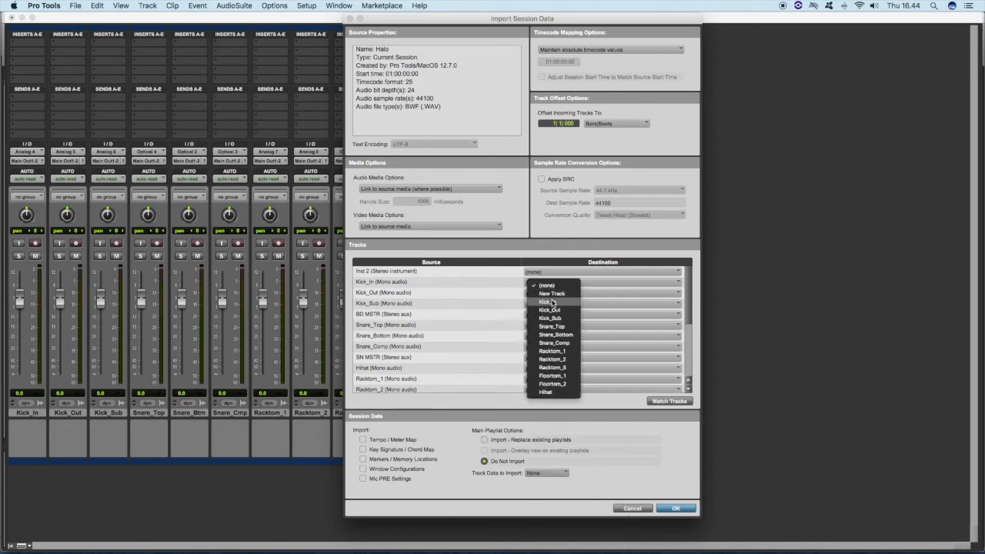
left_click(548, 302)
left_click(543, 296)
left_click(554, 320)
left_click(537, 312)
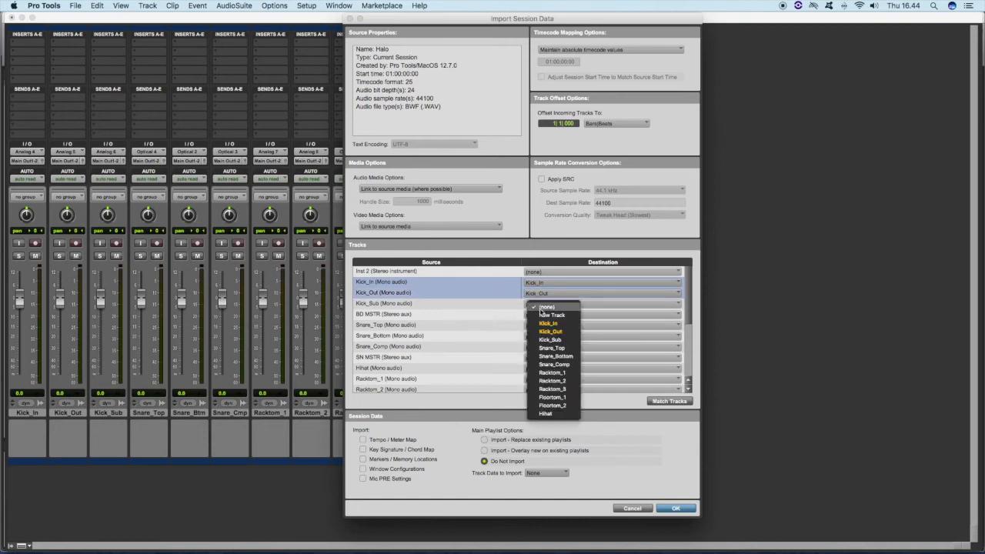
left_click(554, 343)
left_click(540, 315)
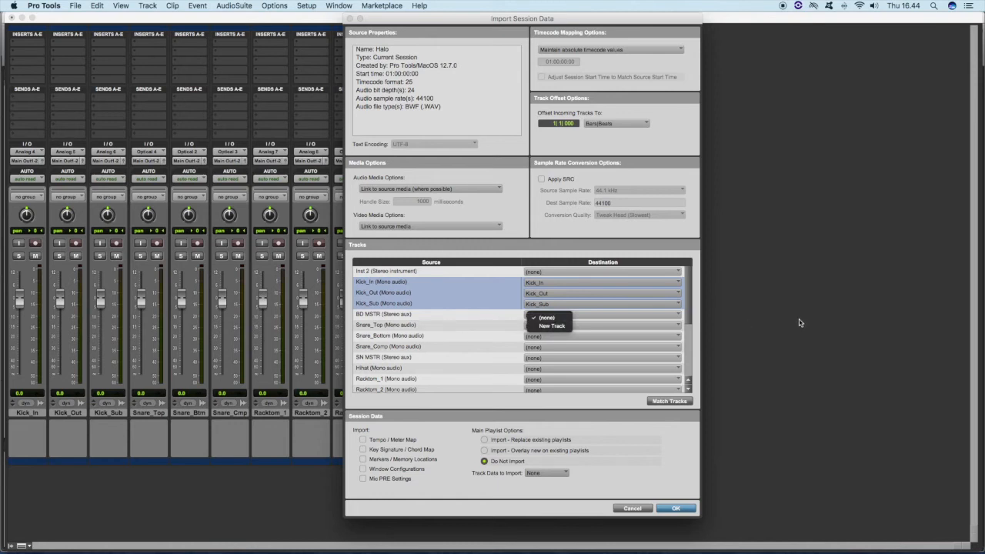
left_click(543, 326)
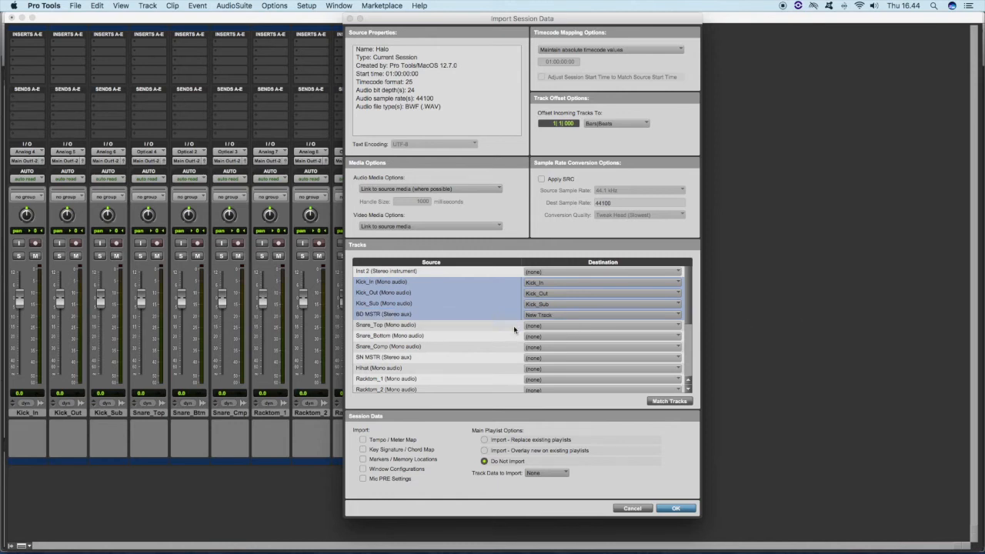
- Map Snare_Top, Snare_Bottom and Snare_Comp to their same-named destination tracks, and SN MSTR to New Track
left_click(531, 327)
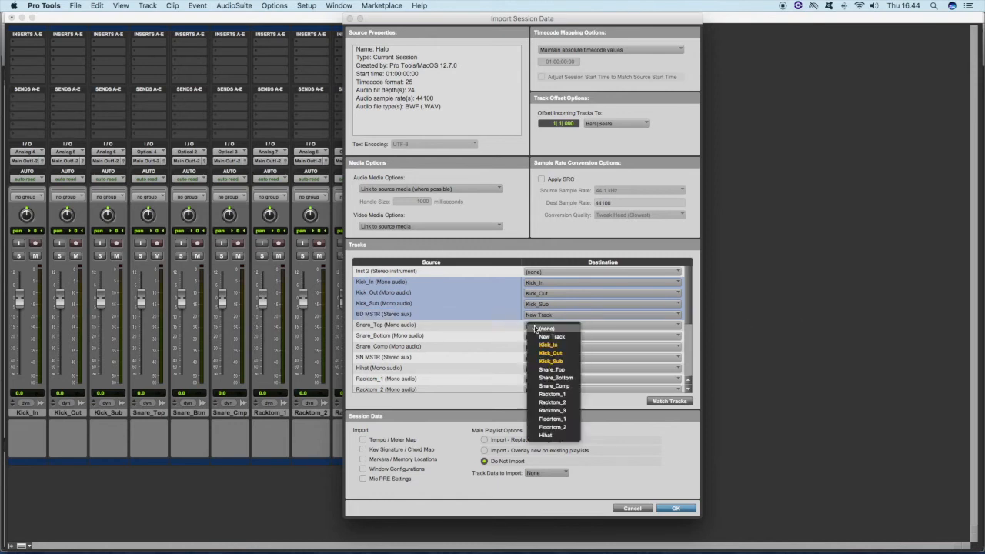
left_click(561, 376)
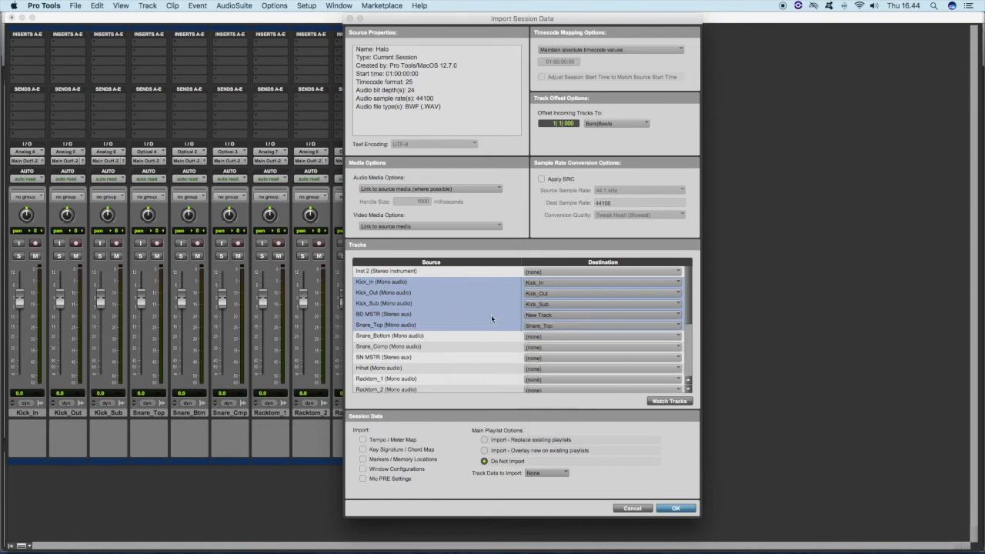
left_click(540, 340)
left_click(554, 387)
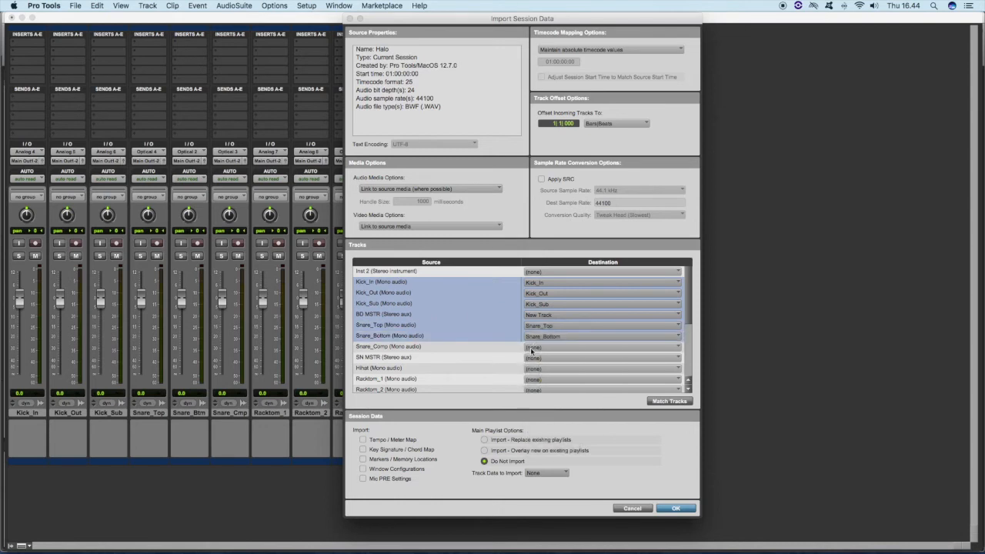
left_click(530, 348)
left_click(554, 409)
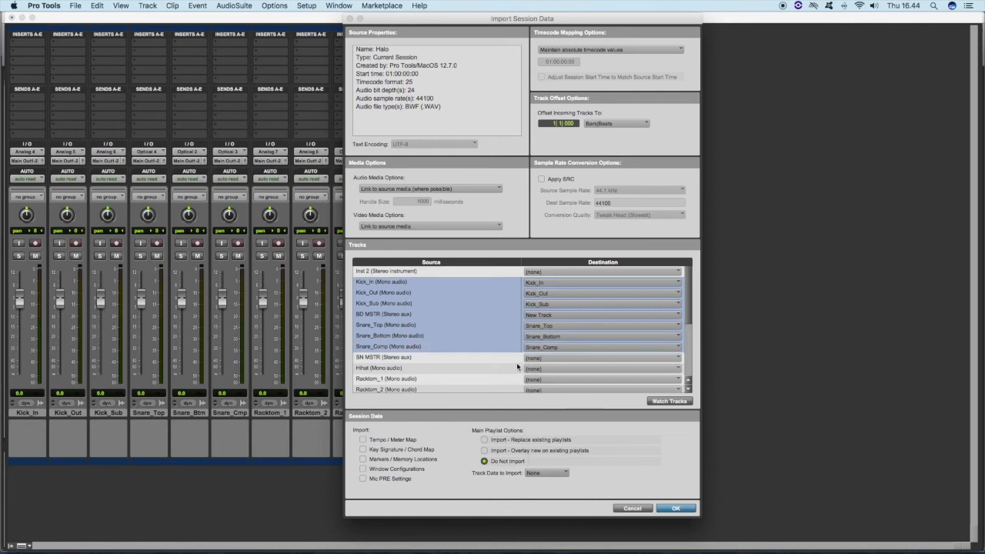
left_click(542, 359)
left_click(547, 370)
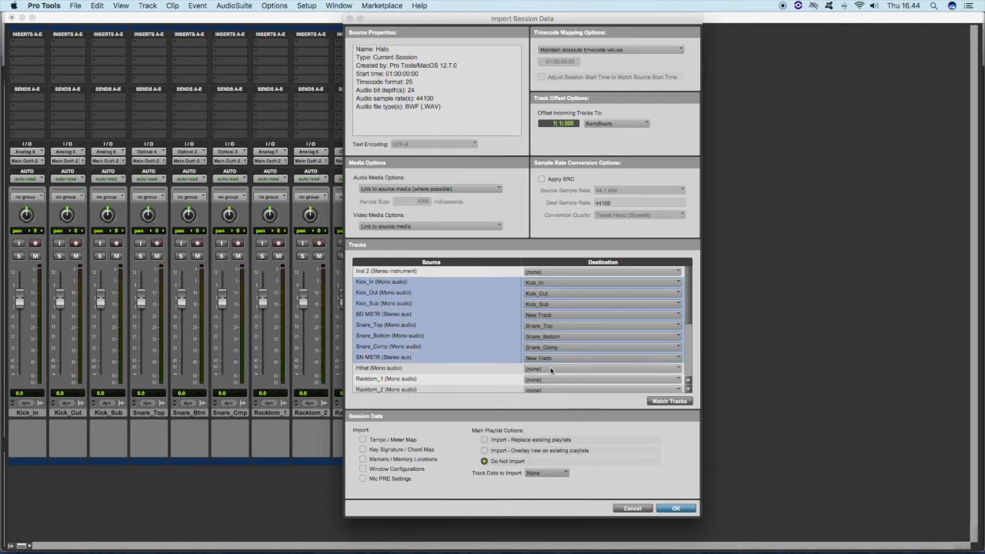
- Map the source tracks Hihat, Racktom_1, Racktom_2 and Racktom_3 to their same-named destination tracks
scroll(550, 371, "down", 2)
left_click(539, 344)
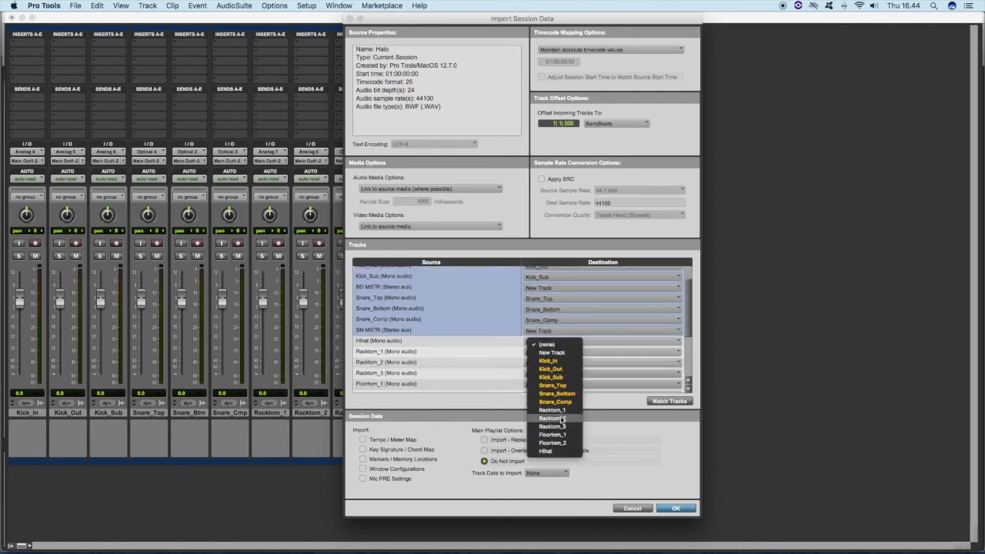
left_click(547, 452)
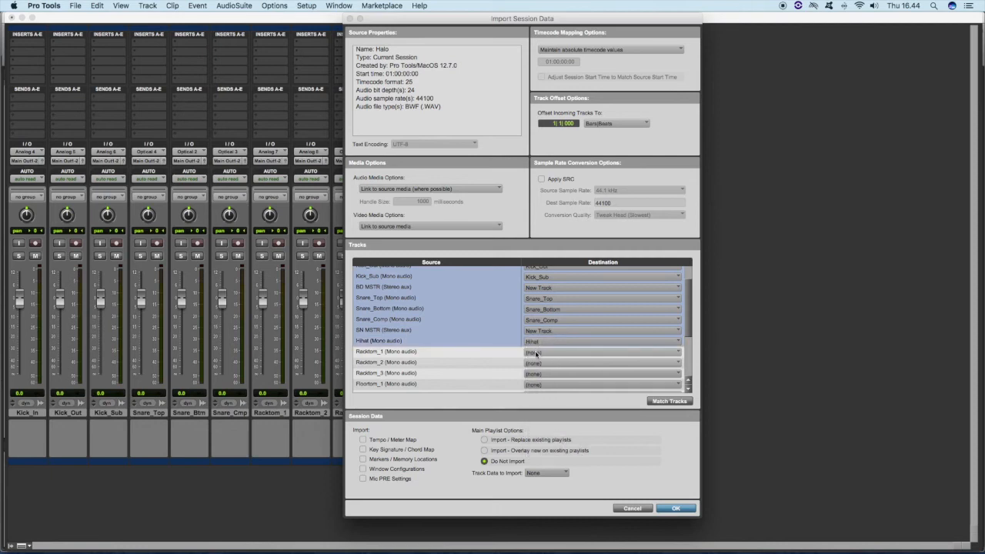
left_click(536, 353)
left_click(547, 425)
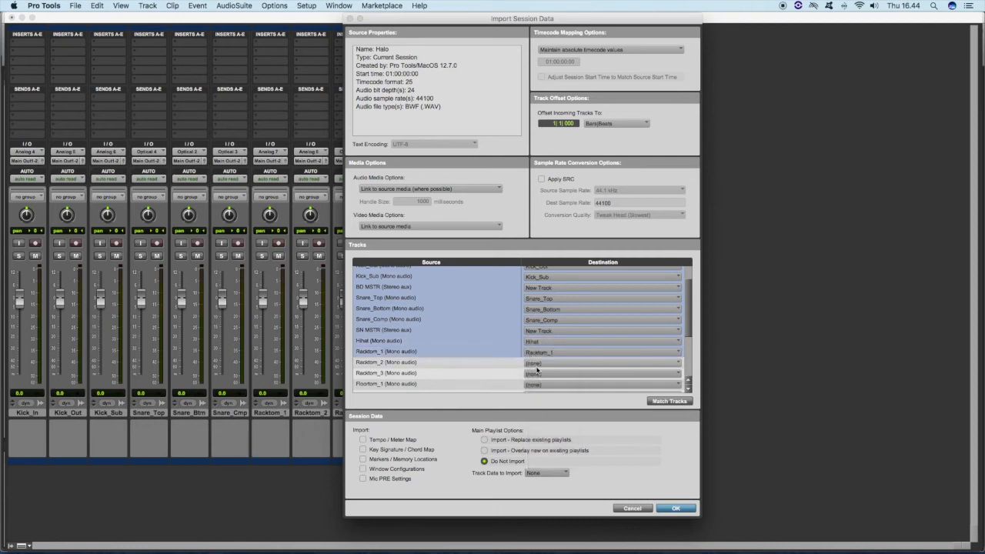
left_click(537, 363)
left_click(565, 440)
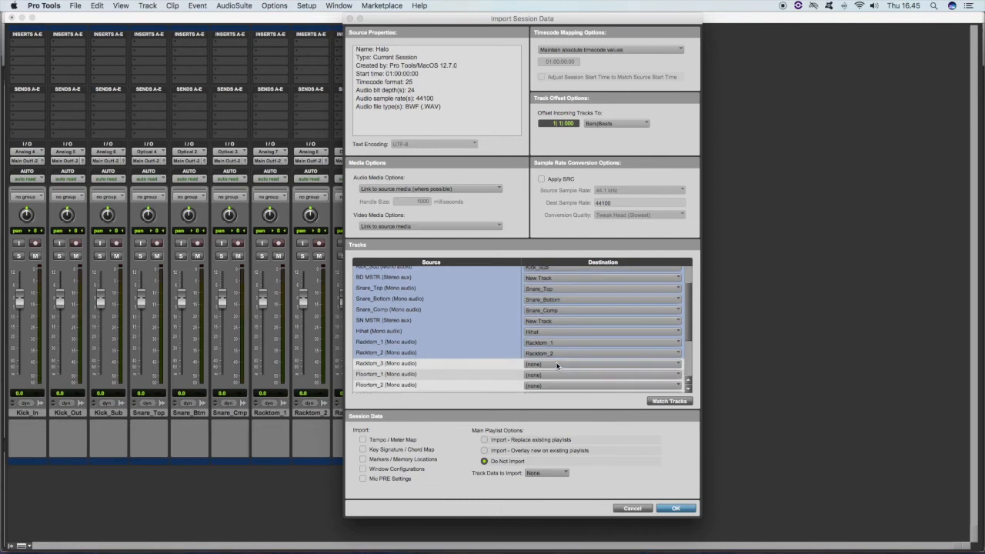
scroll(558, 366, "down", 3)
left_click(531, 330)
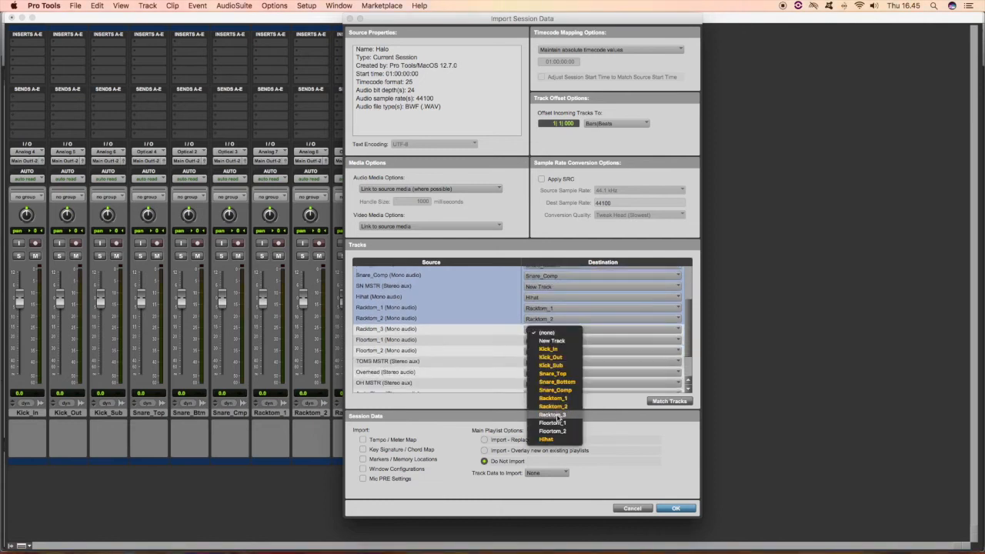
left_click(559, 416)
- Map Floortom_1 and Floortom_2 to their same-named destination tracks, and TOMS MSTR to New Track
left_click(539, 342)
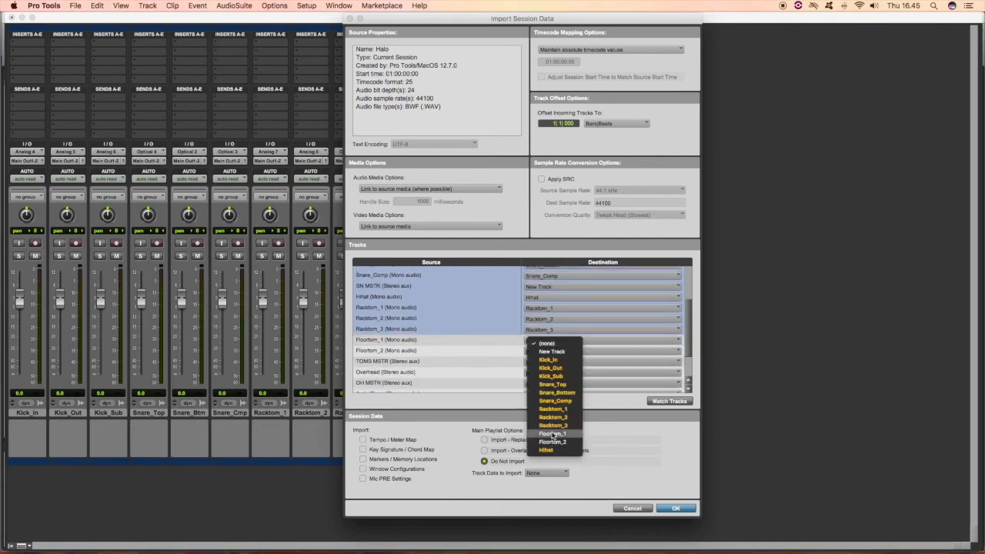
left_click(552, 432)
left_click(534, 352)
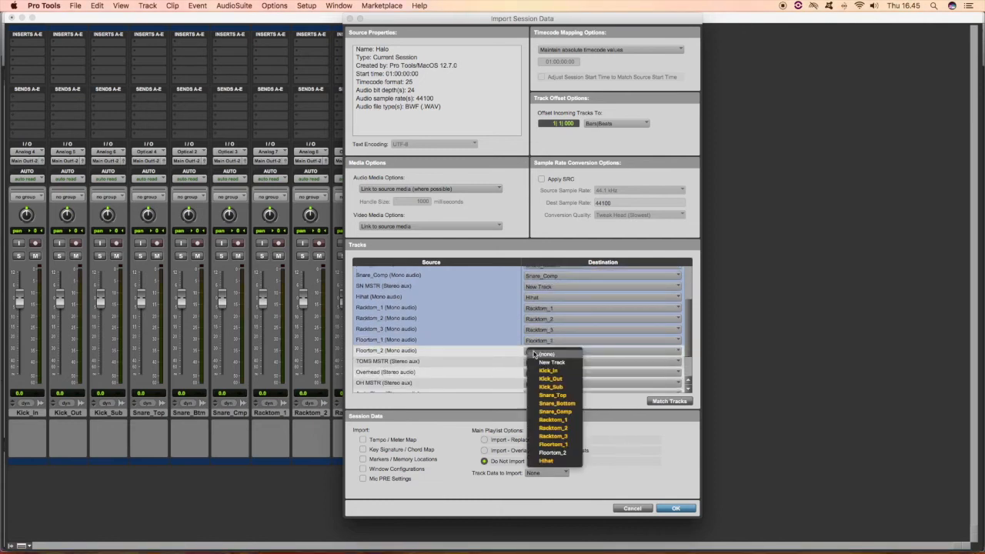
left_click(552, 452)
scroll(543, 353, "down", 1)
left_click(543, 351)
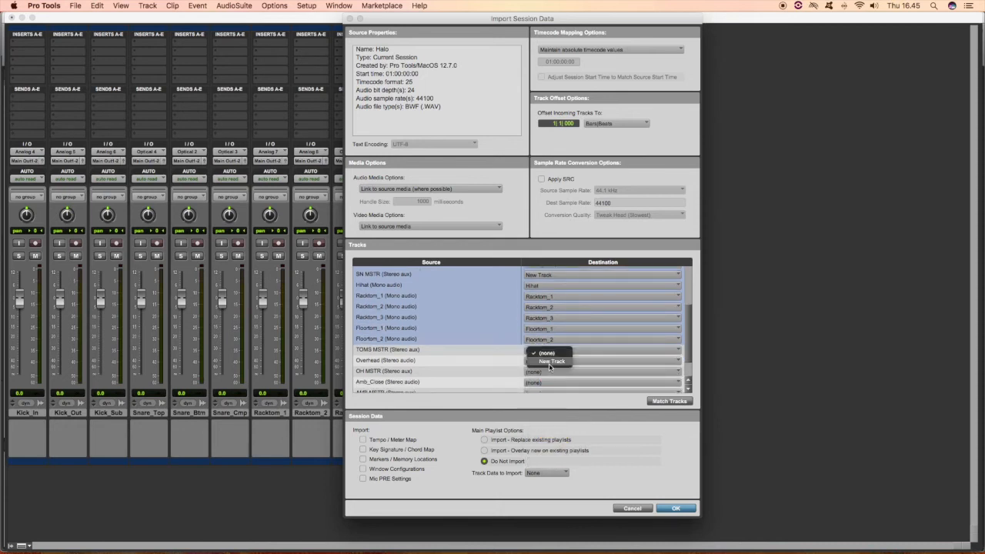
left_click(547, 362)
- Map the source Overhead track to the existing Overhead track, and OH MSTR to New Track
left_click(548, 365)
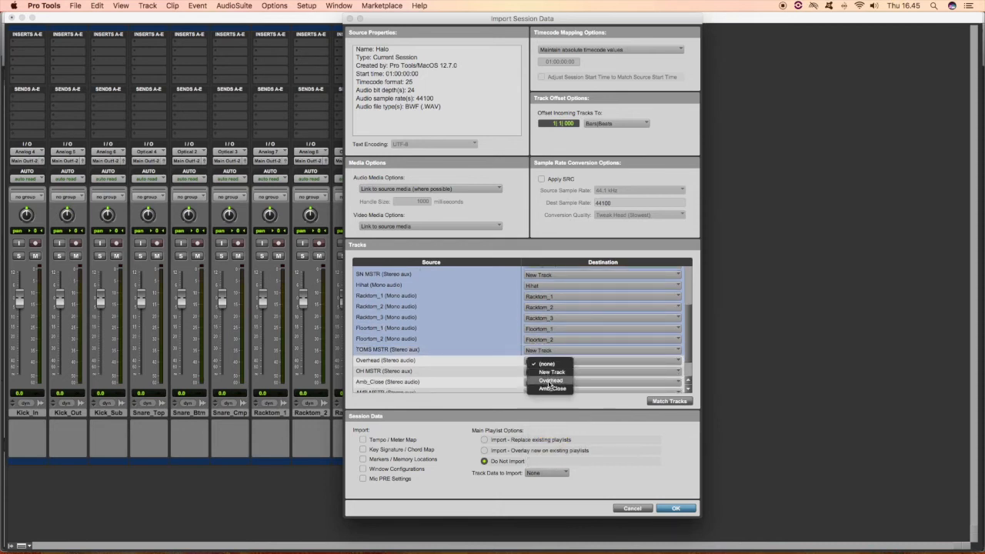
left_click(529, 382)
left_click(537, 373)
left_click(547, 385)
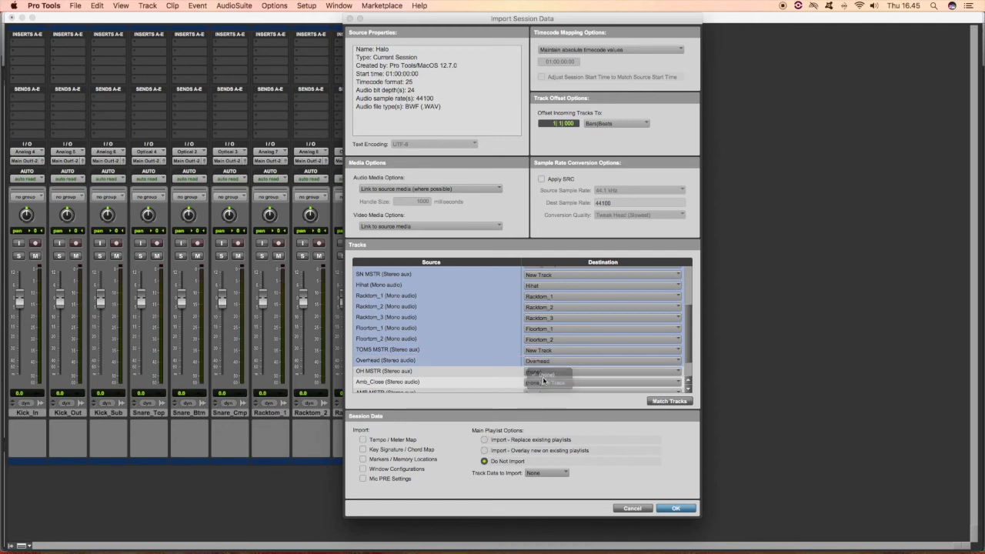
- Map Amb_Close to the existing Amb_Close track, and set both AMB MSTR and DR MSTR to New Track
scroll(544, 373, "down", 2)
left_click(538, 356)
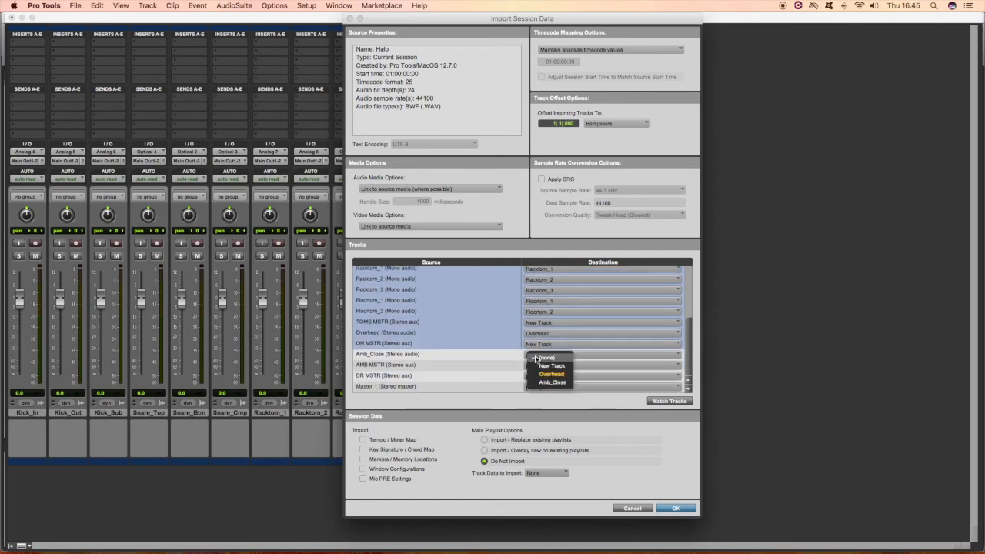
left_click(547, 383)
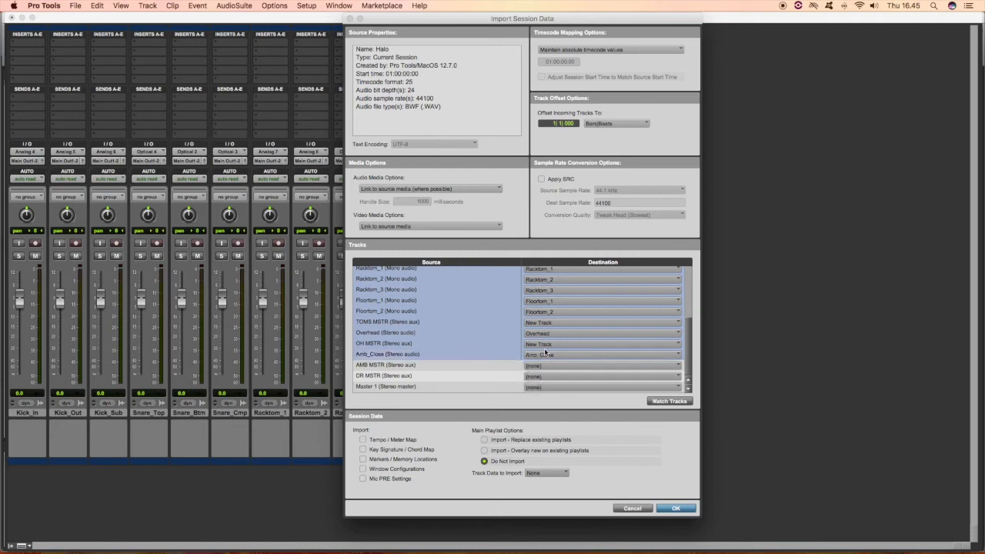
left_click(536, 366)
left_click(542, 377)
left_click(541, 377)
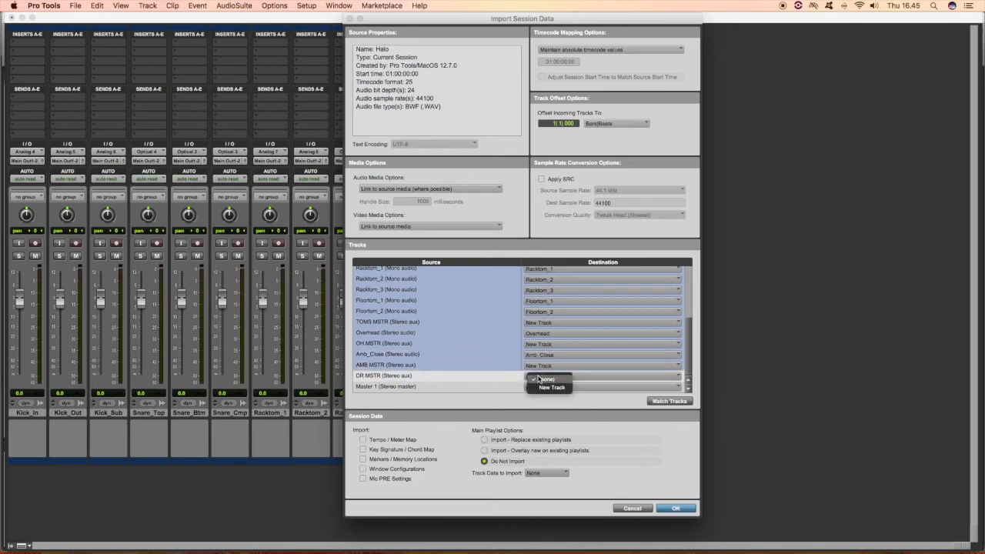
left_click(557, 391)
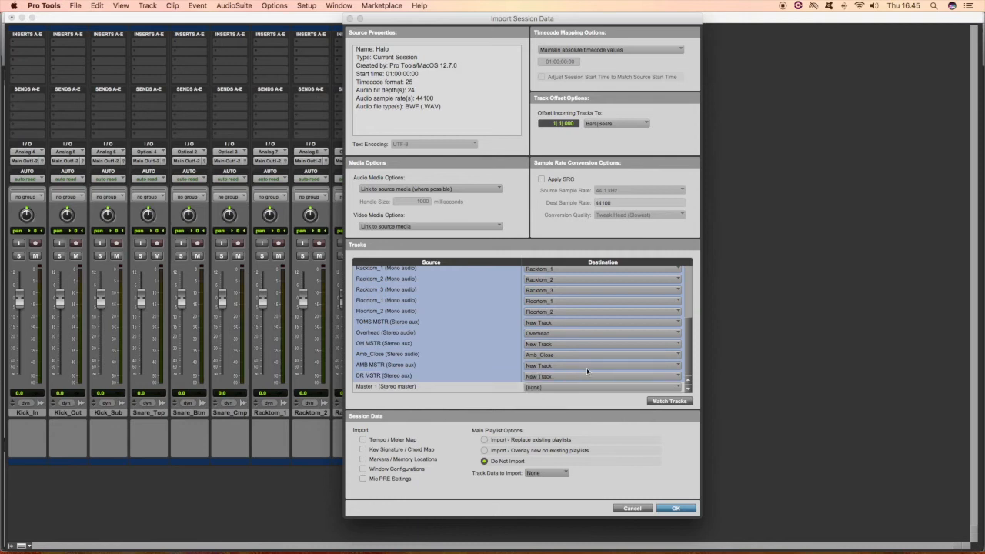
- Include Volume Automation And Setting, Pan Automation And Setting and Main Output Assignments in the track data to import
left_click(559, 472)
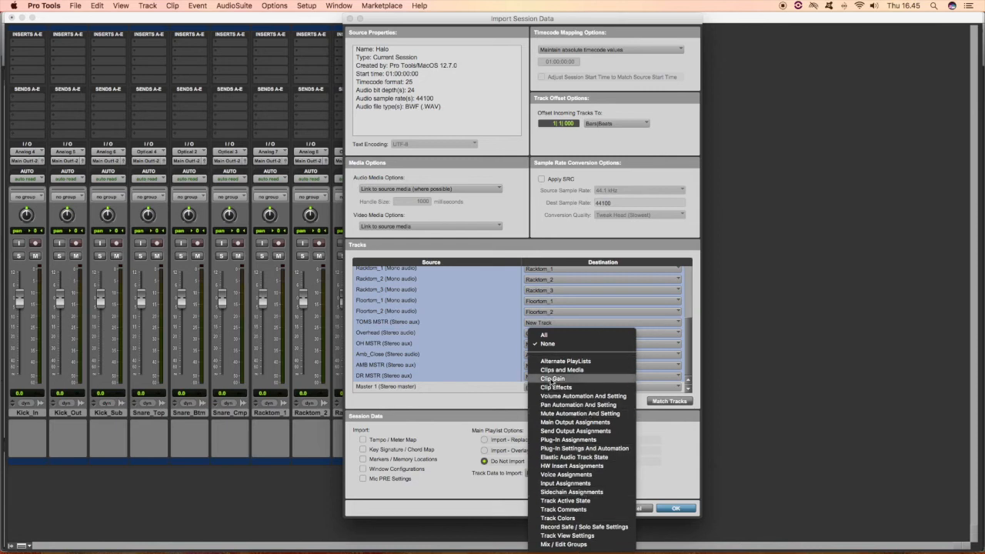
left_click(616, 403)
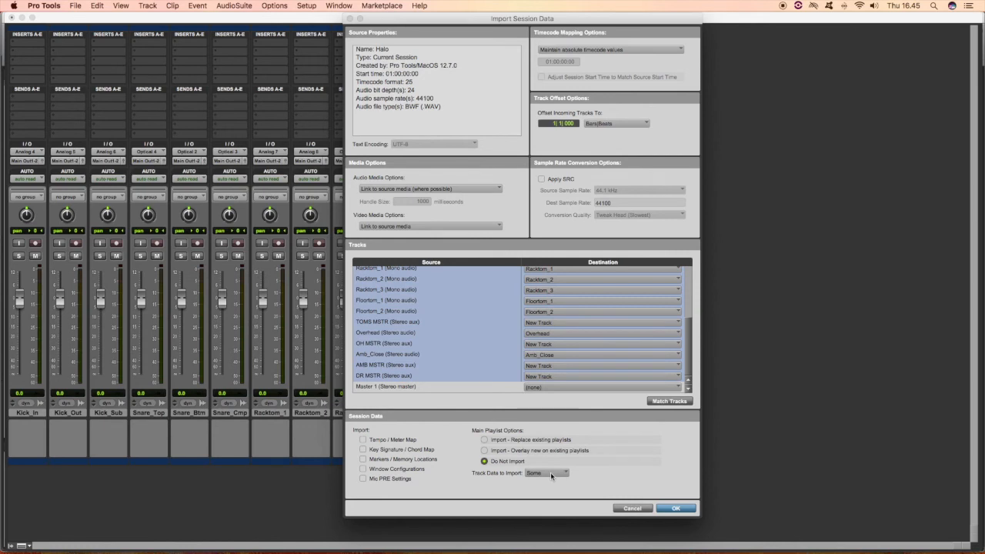
left_click(550, 471)
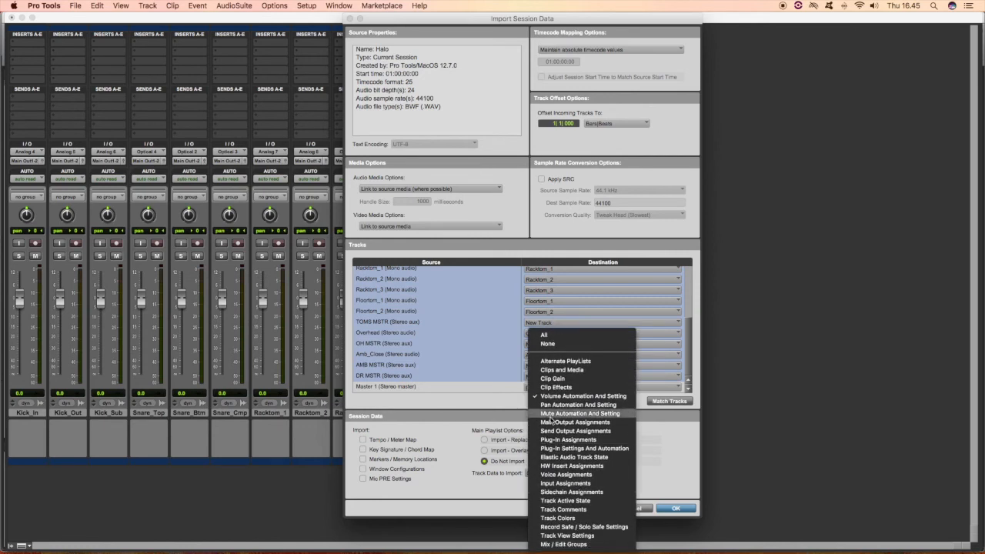
left_click(565, 404)
left_click(558, 466)
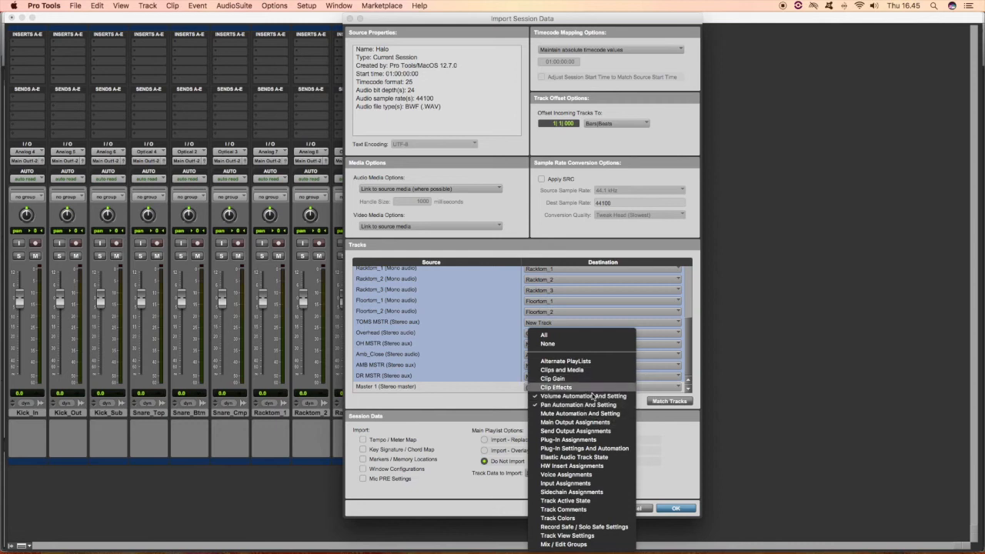
left_click(594, 423)
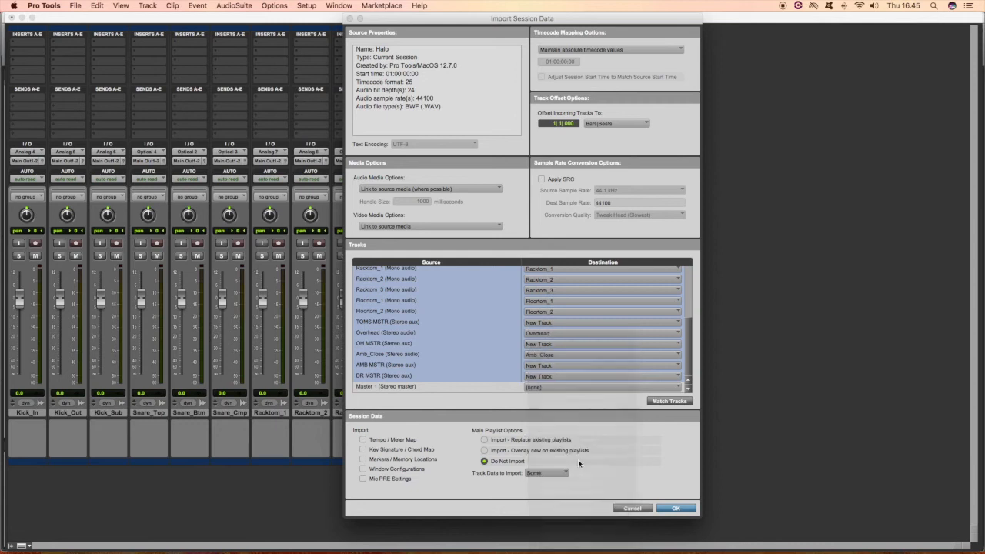
- Add Plug-In Assignments and Plug-In Settings And Automation to the track data to import
left_click(574, 472)
scroll(581, 482, "down", 5)
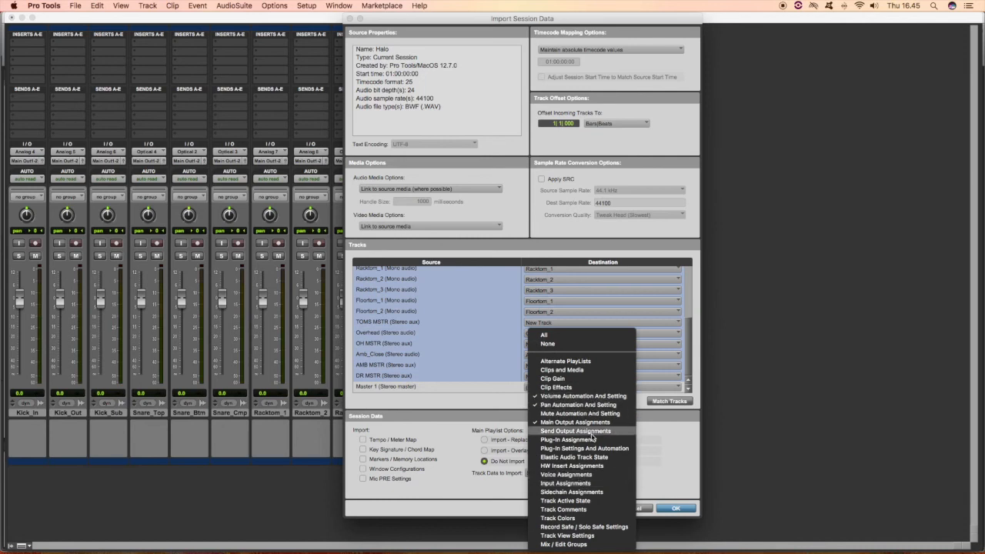
left_click(592, 441)
left_click(562, 474)
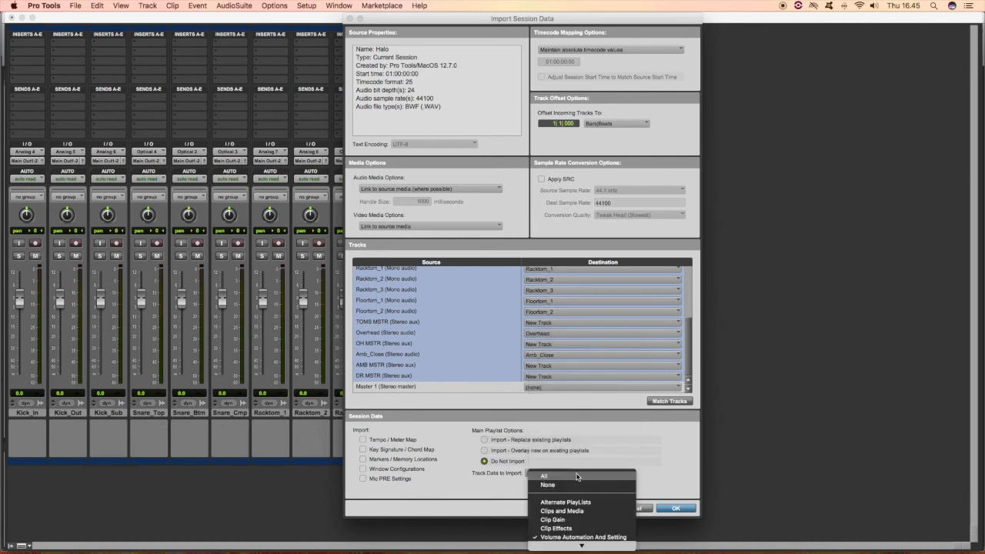
scroll(576, 477, "down", 5)
left_click(586, 450)
- Add Input Assignments and Track Colors to the track data to import
left_click(545, 473)
scroll(566, 499, "down", 5)
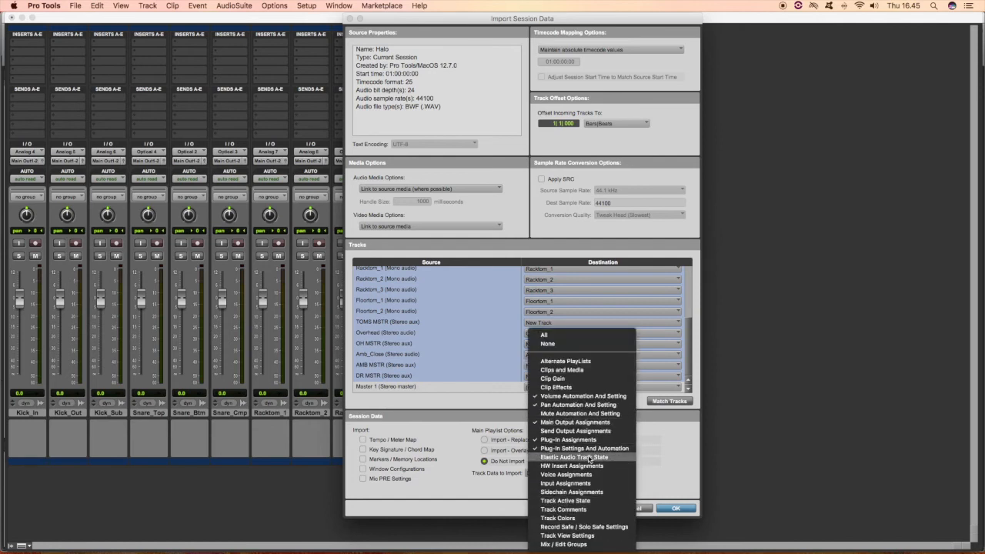
left_click(579, 483)
left_click(550, 473)
scroll(579, 500, "down", 5)
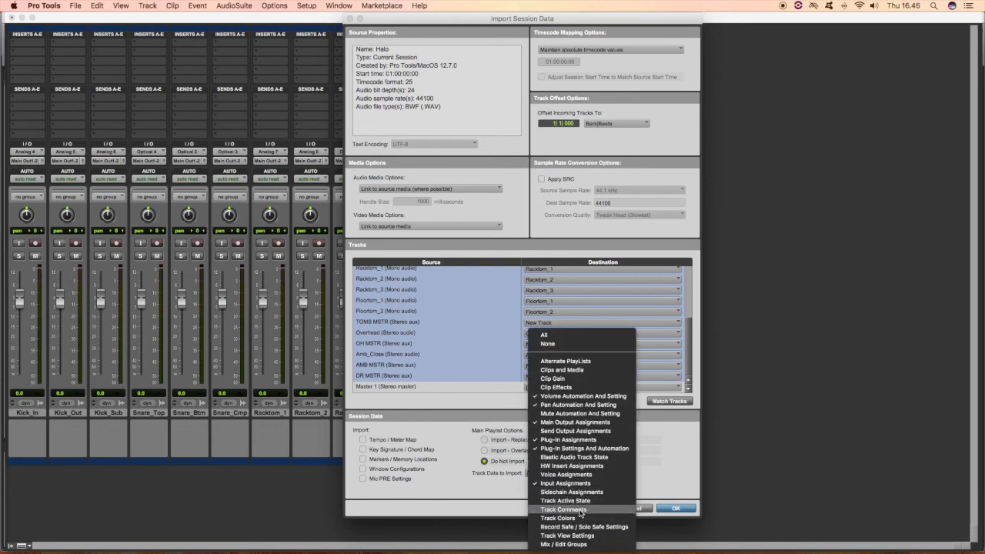
left_click(580, 514)
- Add Record Safe / Solo Safe Settings and Track View Settings to the track data to import
left_click(566, 472)
scroll(572, 494, "down", 5)
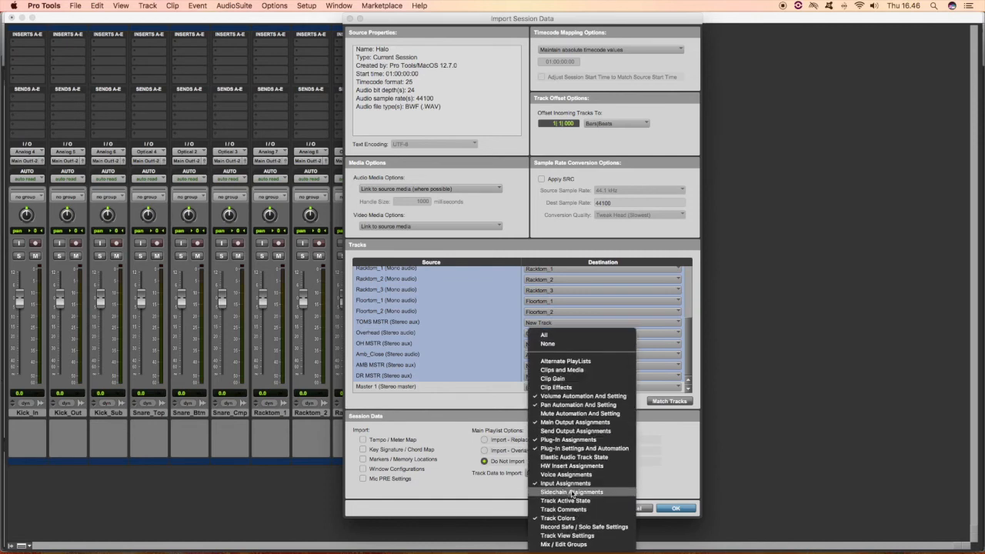
left_click(586, 528)
left_click(543, 474)
scroll(560, 495, "down", 5)
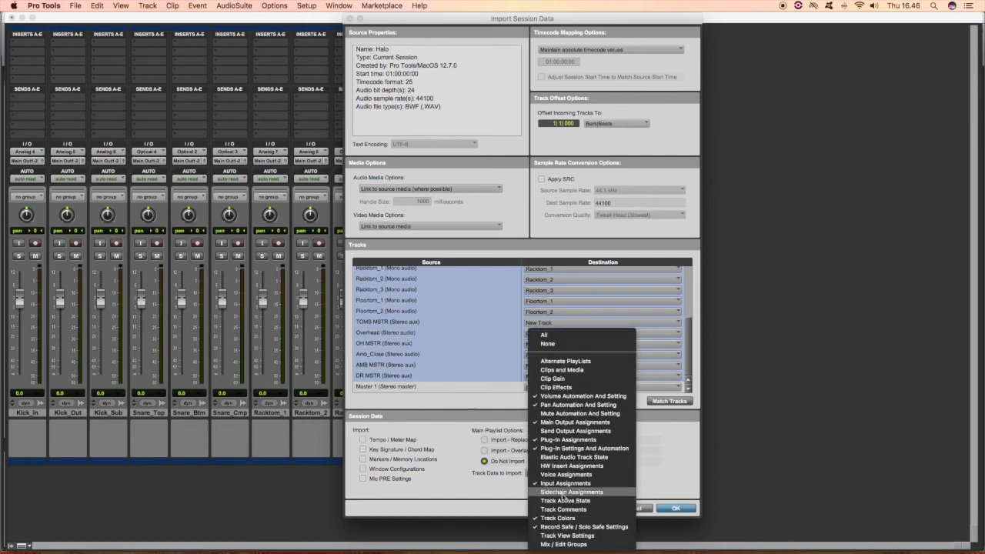
left_click(589, 536)
- Add Mix / Edit Groups to the track data to import and run the session data import
left_click(549, 474)
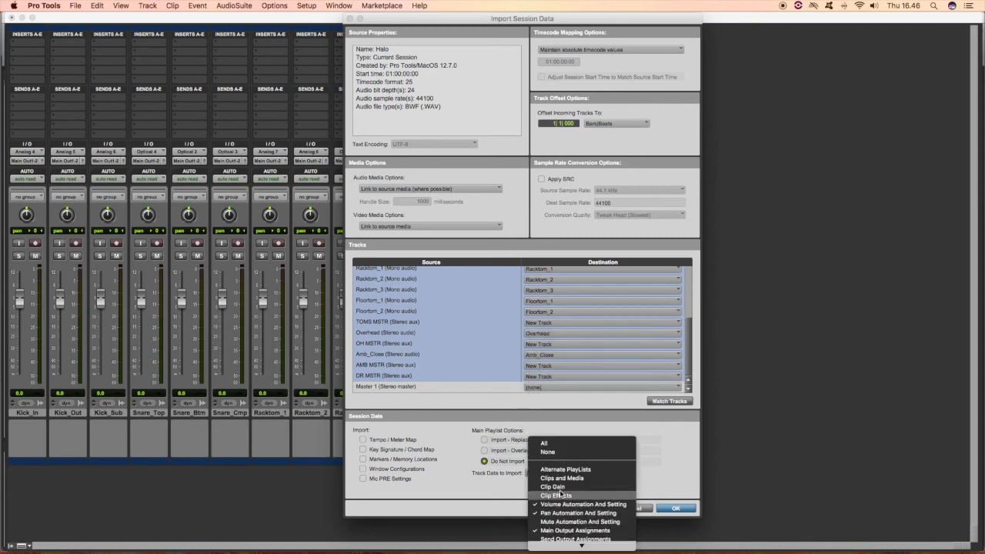
scroll(592, 542, "down", 5)
left_click(578, 546)
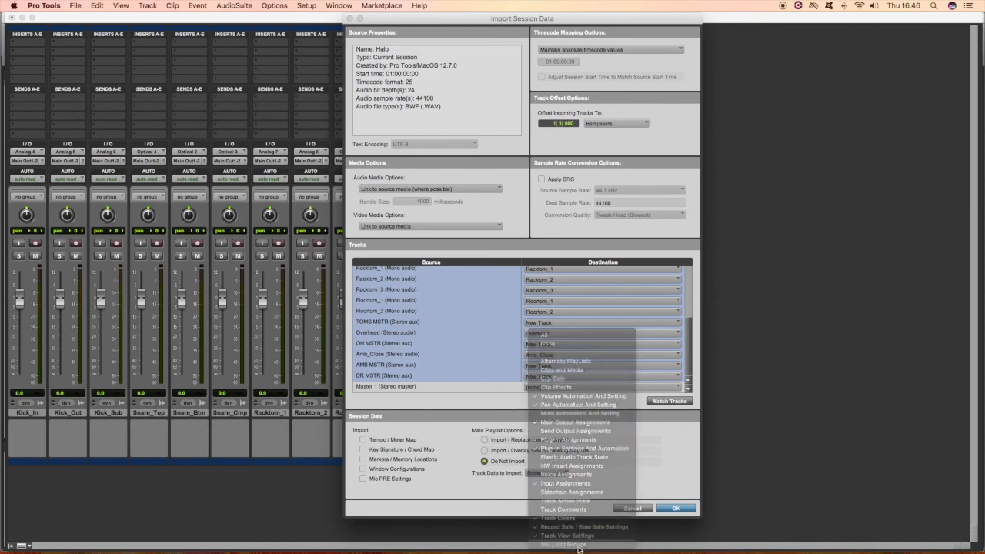
left_click(565, 477)
scroll(591, 490, "down", 5)
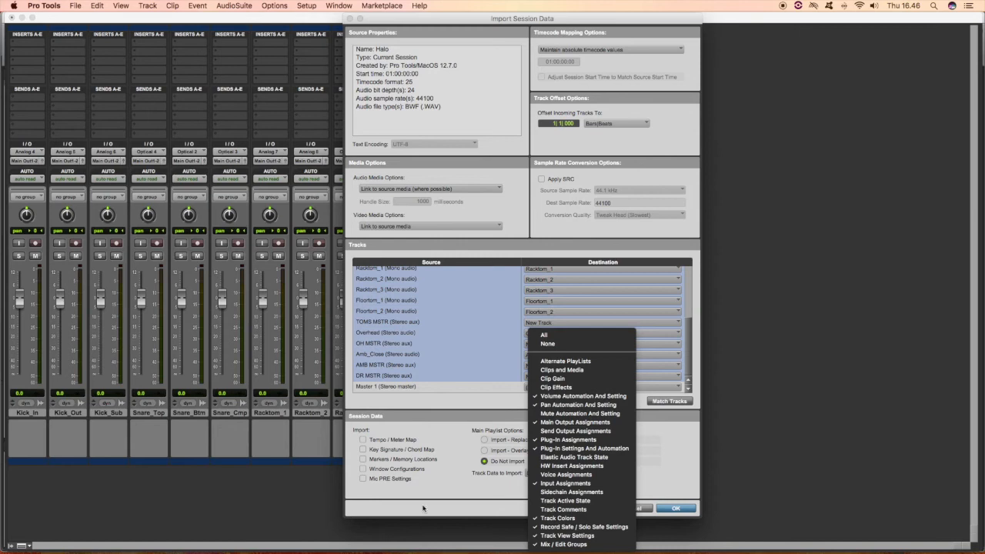
left_click(476, 508)
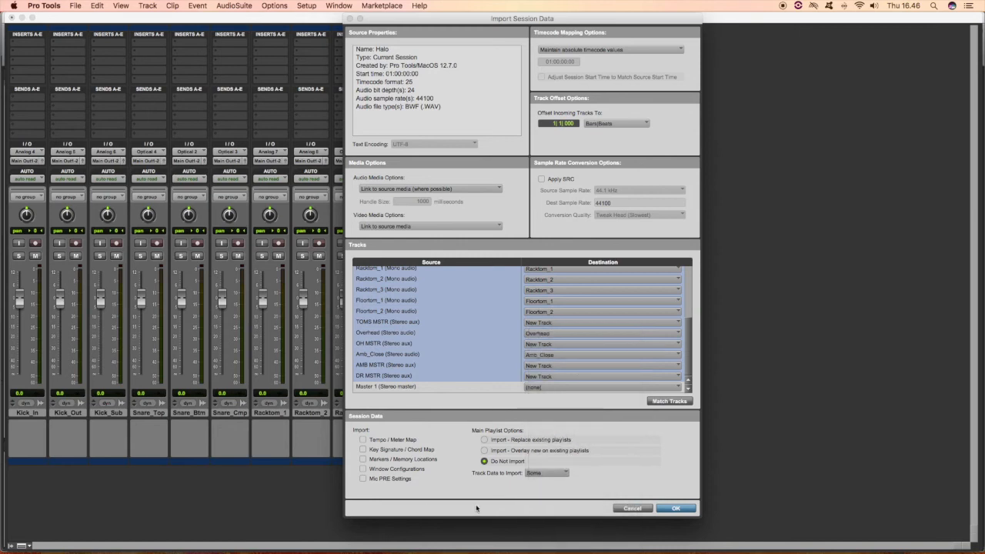
left_click(673, 509)
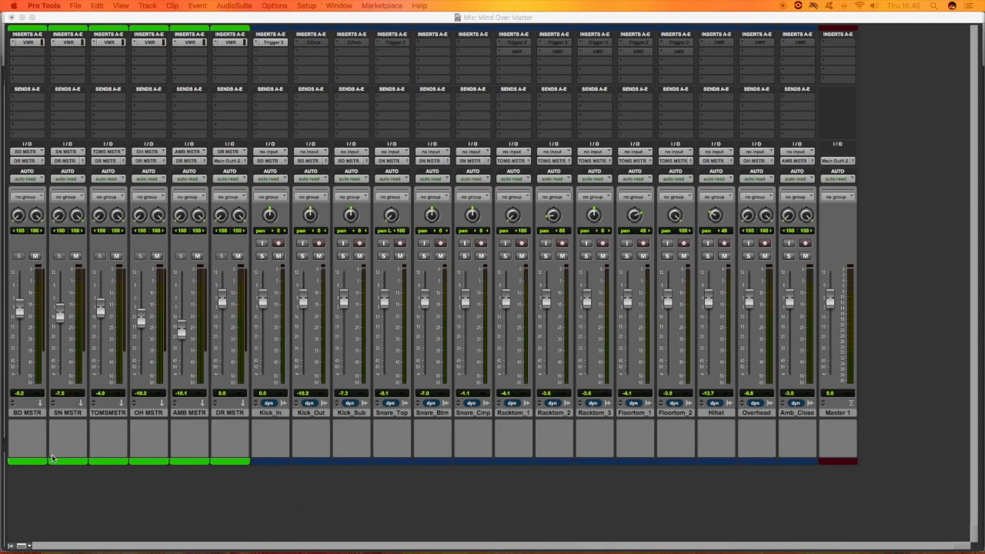
left_click(327, 515)
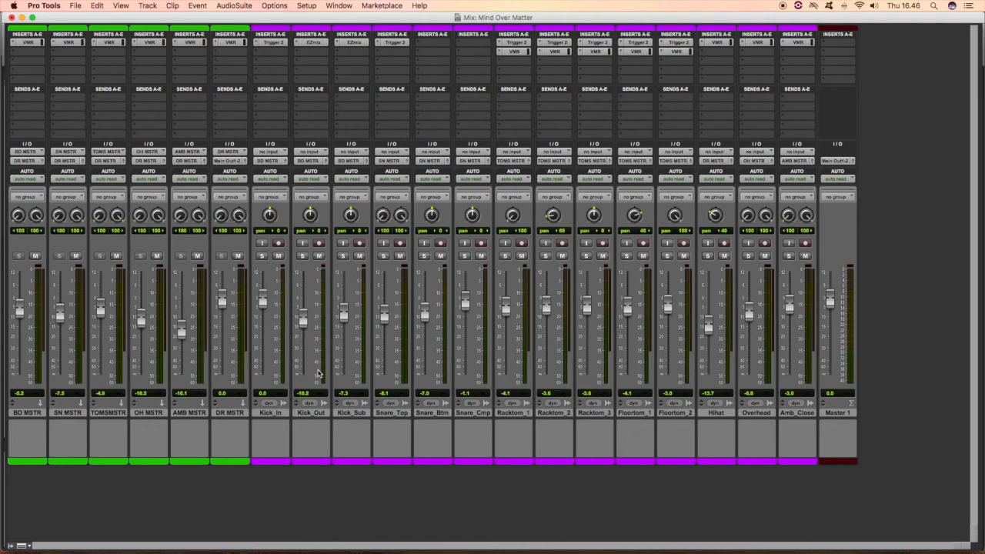
- Move BD MSTR directly after Kick_Sub, SN MSTR after Snare_Cmp, and TOMS MSTR after Floortom_2 in the mixer
mouse_move(263, 464)
left_mouse_down()
mouse_move(205, 464)
mouse_move(271, 466)
left_mouse_up()
left_click_drag(25, 463, 486, 477)
left_click_drag(31, 464, 693, 481)
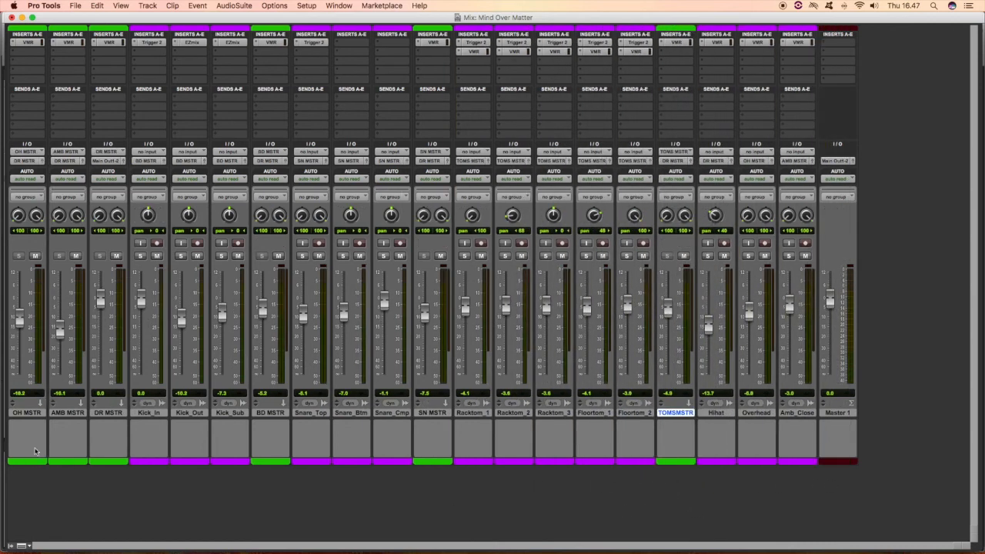
- Move OH MSTR directly after Overhead, AMB MSTR after Amb_Close, and DR MSTR just before Master 1
left_click_drag(34, 463, 774, 472)
left_click_drag(31, 464, 820, 472)
left_click_drag(34, 466, 816, 480)
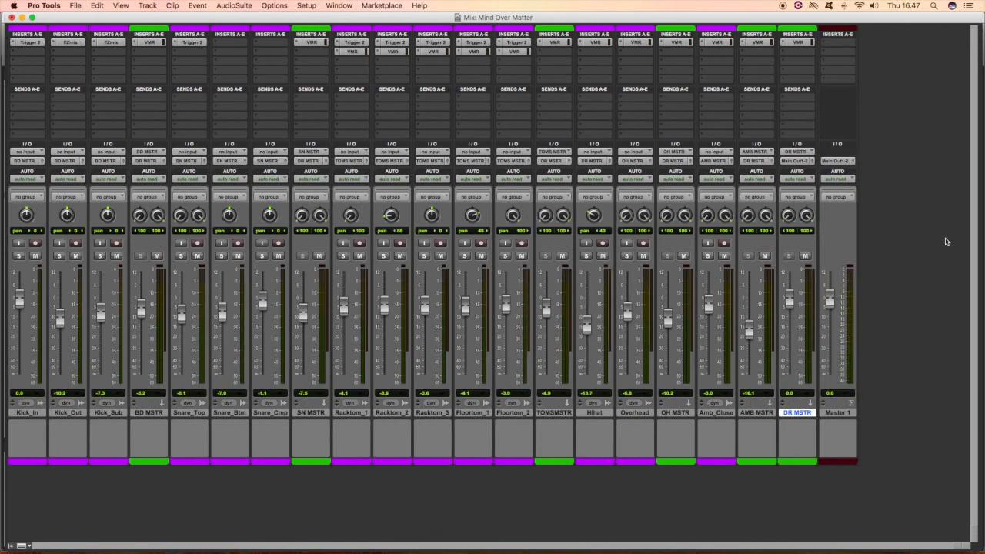
- Play the drums while inspecting the Trigger 2 plug-in on Kick_In and the Virtual Mix Rack on BD MSTR
key("space")
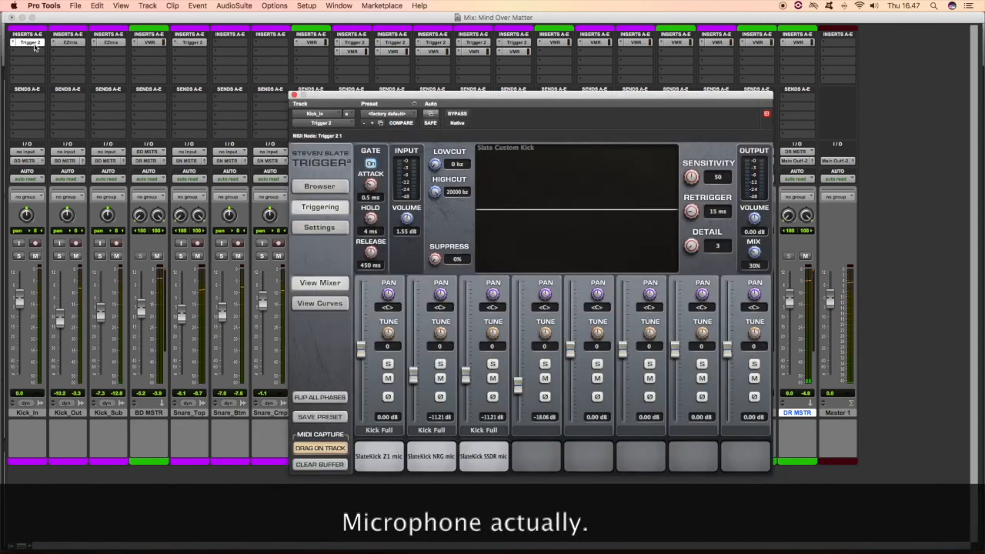
left_click(29, 43)
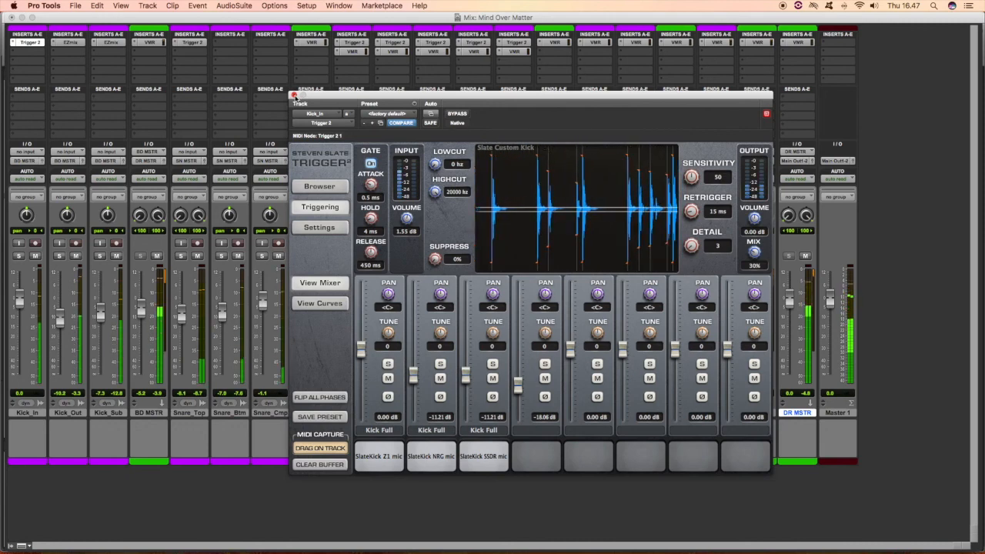
left_click(294, 96)
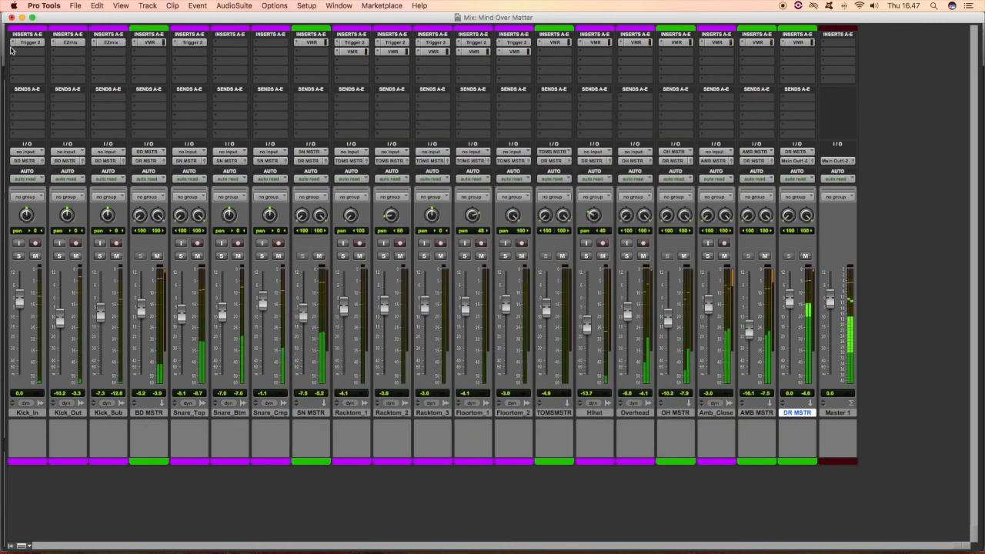
left_click(152, 45)
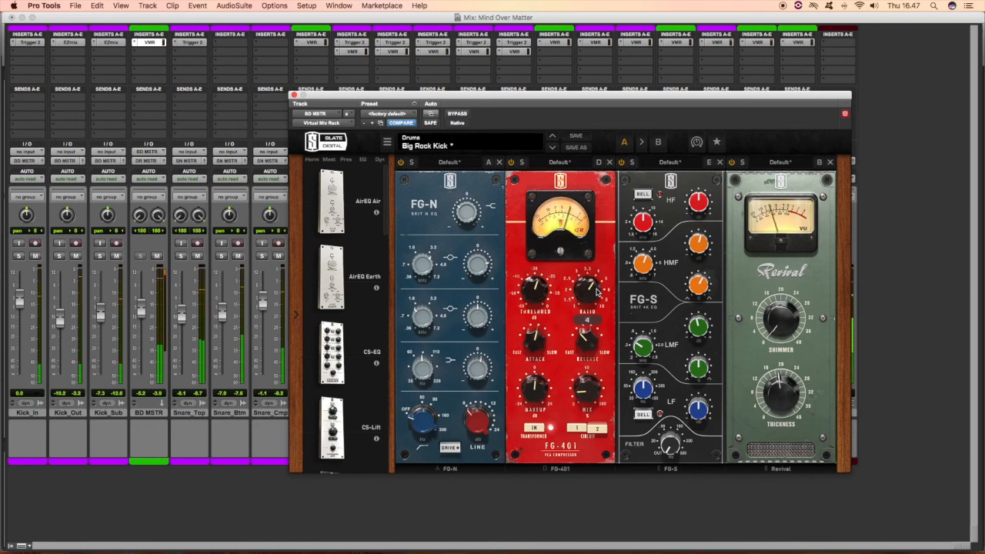
left_click(294, 95)
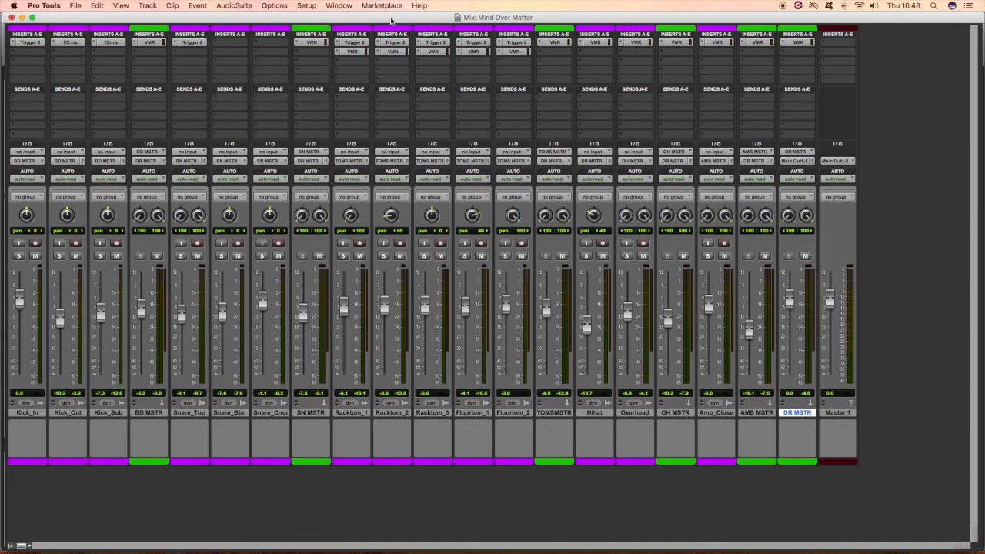
- Show the Edit window, select all tracks from Kick_In through DR MSTR, and reduce their track height
key("super+equal")
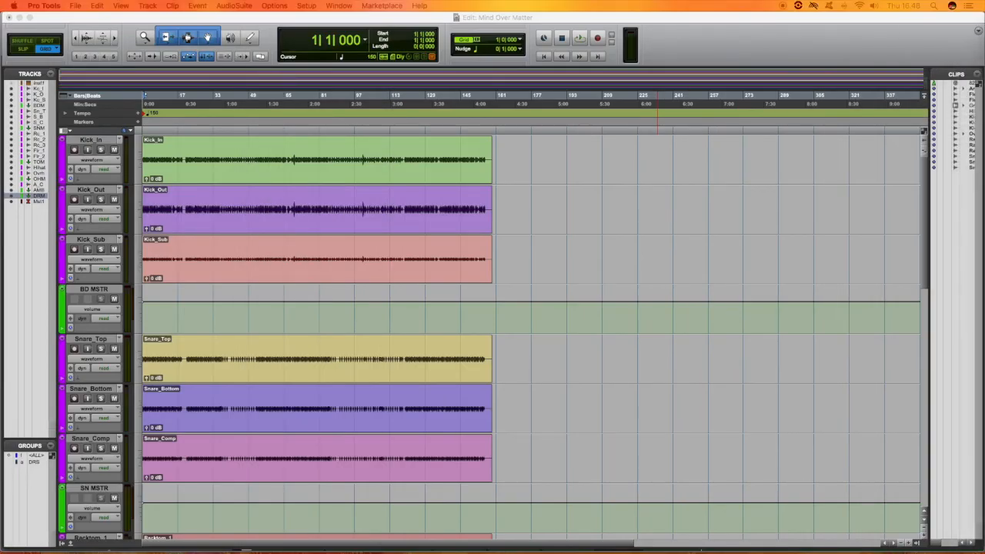
left_click(702, 56)
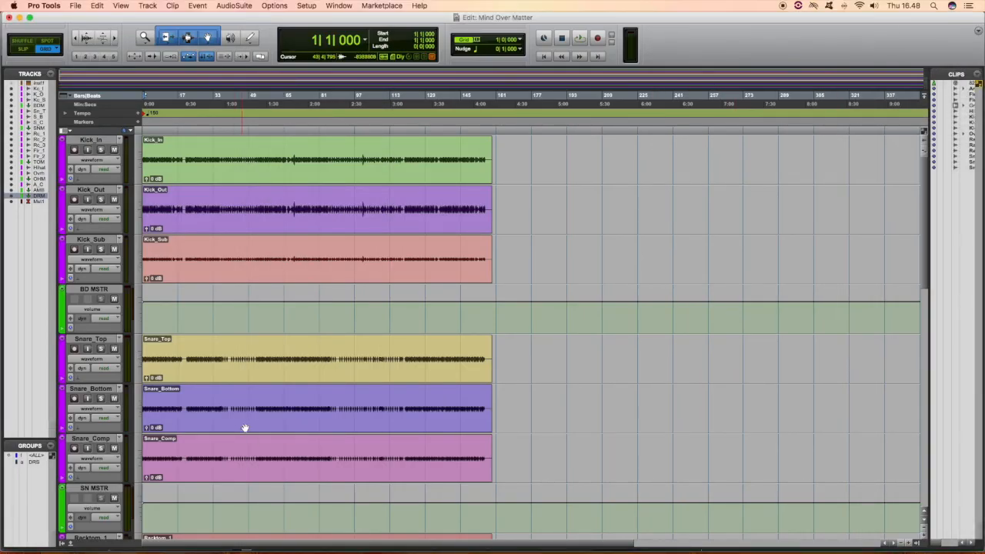
left_click(90, 143)
scroll(129, 288, "down", 10)
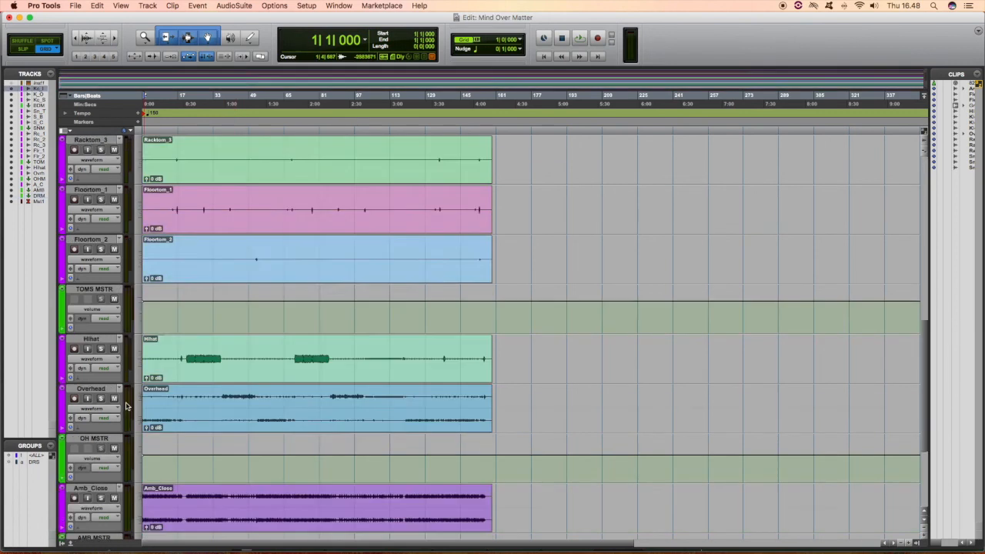
left_click(90, 425, "shift")
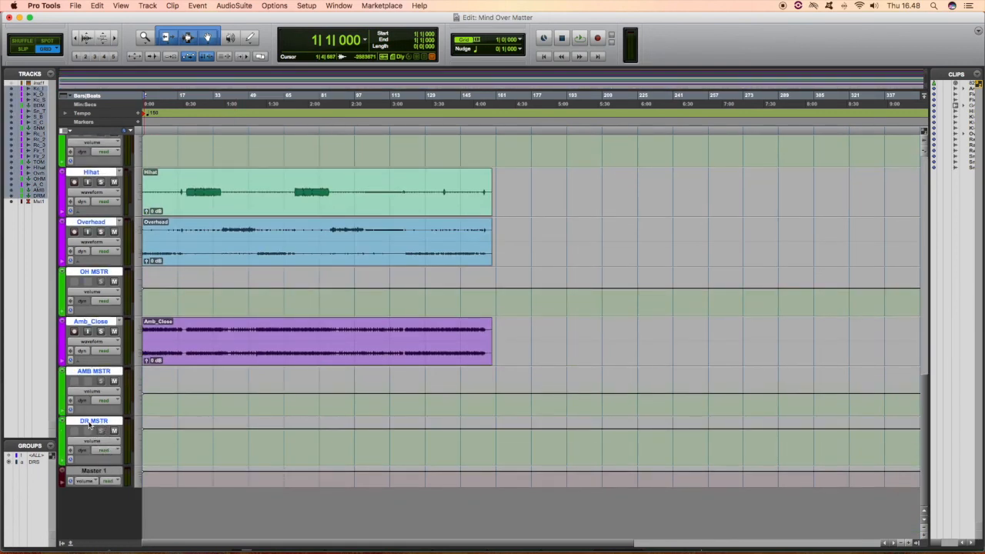
left_click(66, 425)
left_click(82, 413)
scroll(506, 389, "up", 10)
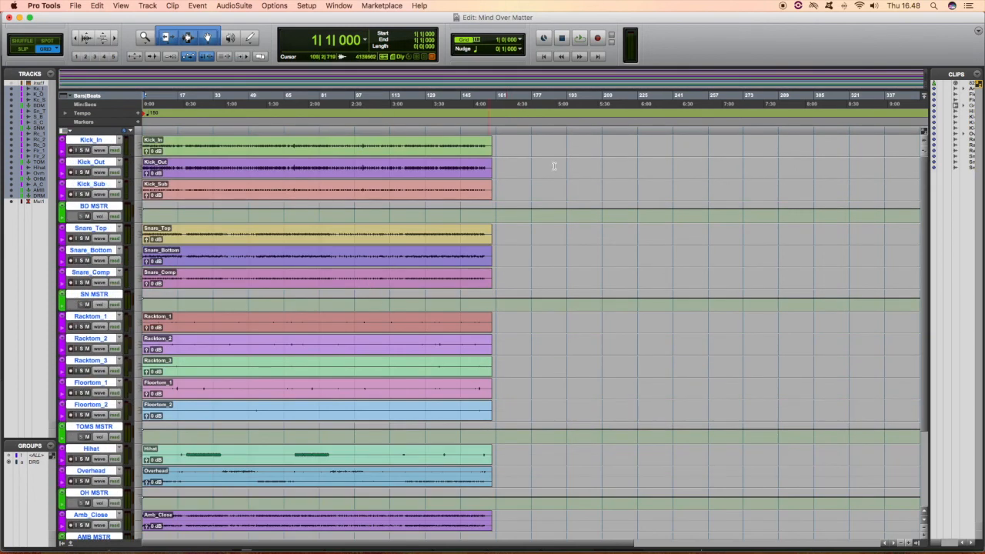
- Select bar 1 to bar 161 across the drum tracks from Kick_In to Amb_Close and group their clips
left_click(549, 158)
left_click_drag(495, 142, 110, 423)
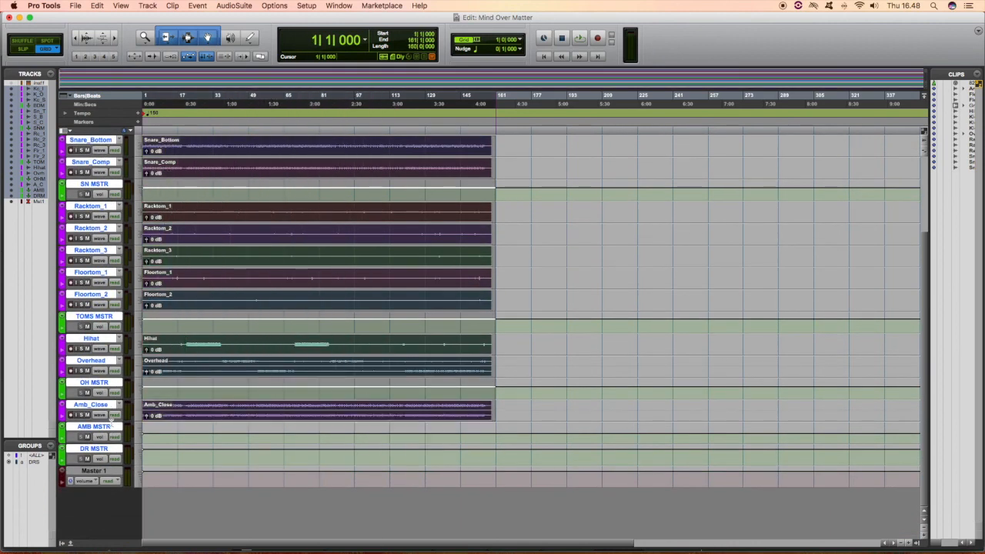
right_click(275, 266)
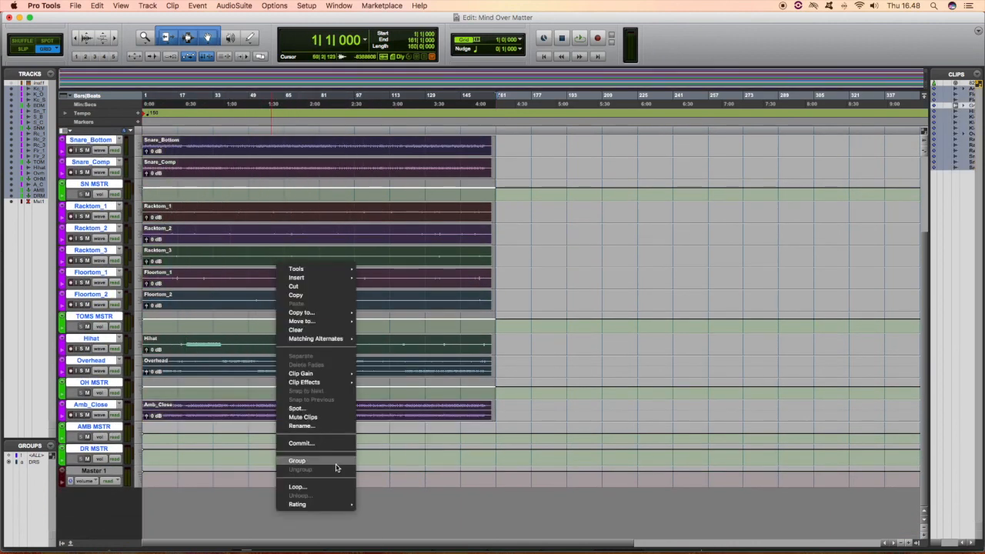
left_click(314, 464)
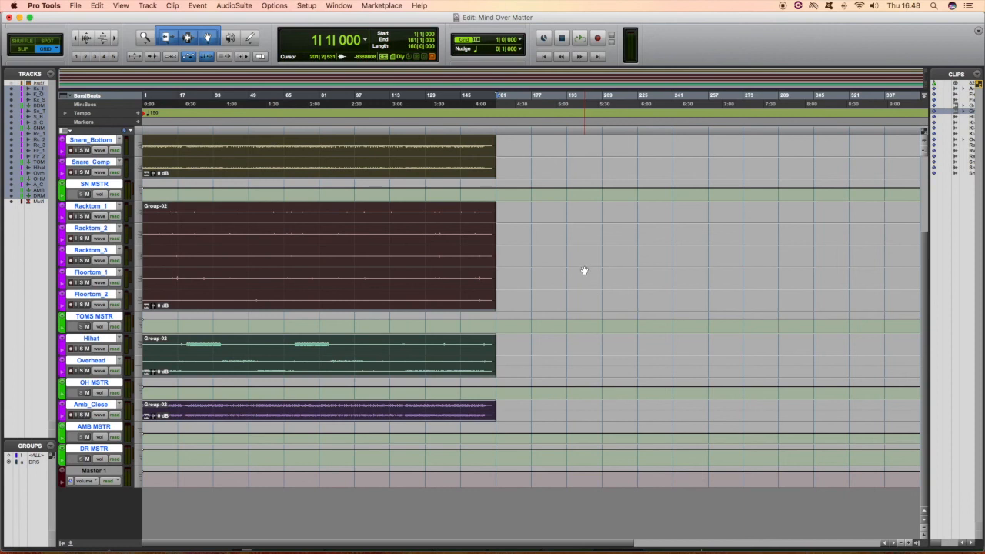
scroll(413, 269, "up", 3)
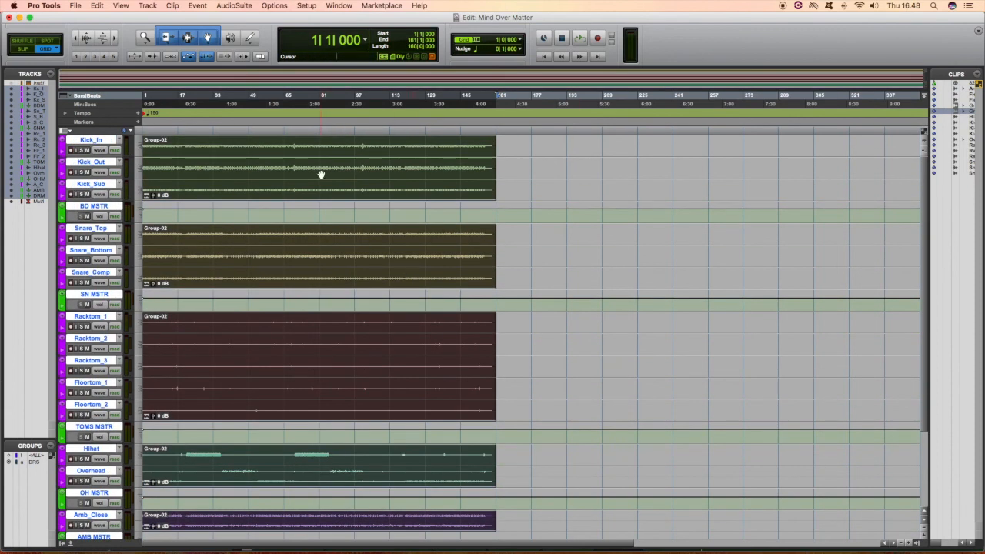
left_click(515, 158)
- Enlarge the audio waveform display vertically across the grouped drum clips
left_click(87, 37)
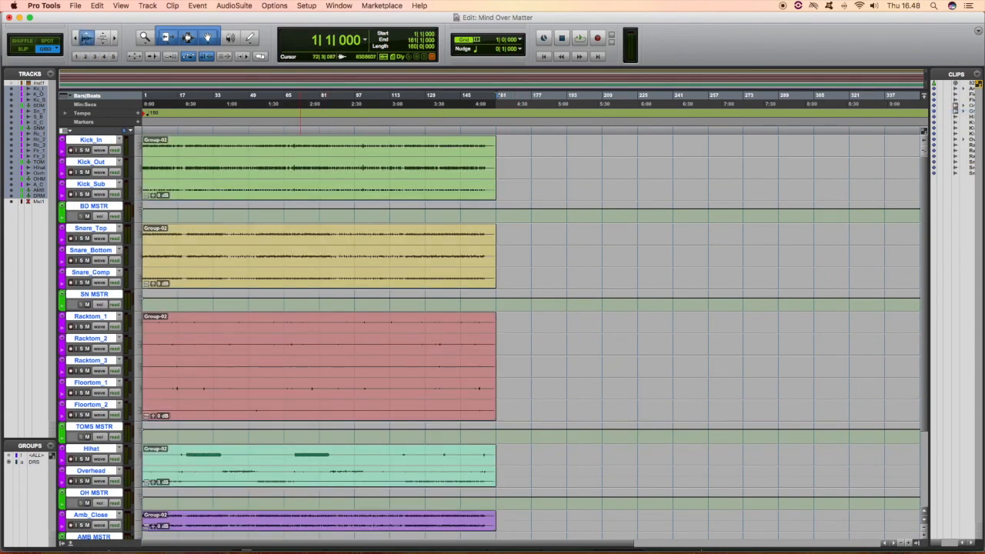
left_click(88, 37)
scroll(507, 336, "down", 5)
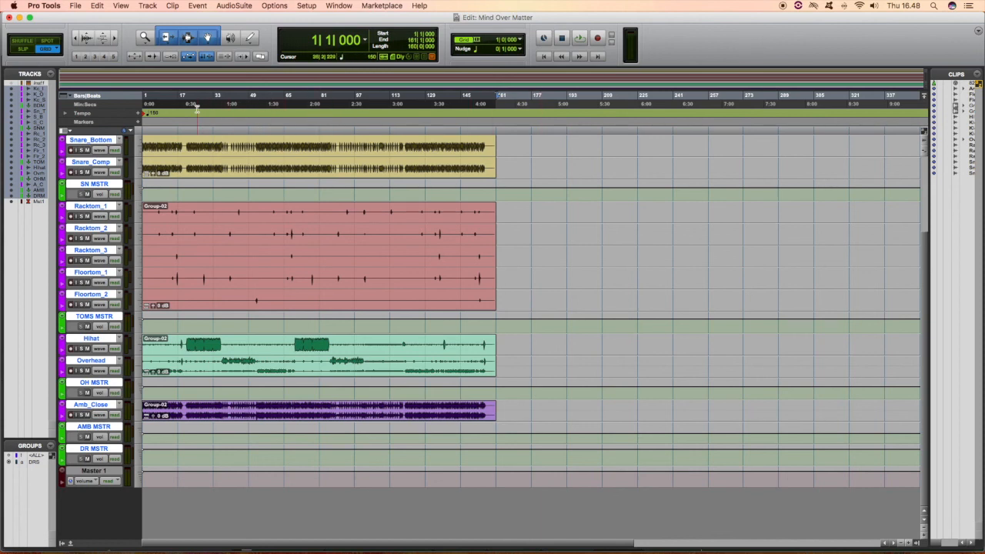
- Place the playback cursor at bar 25, play a short passage of the drums, and stop
left_click(196, 107)
key("space")
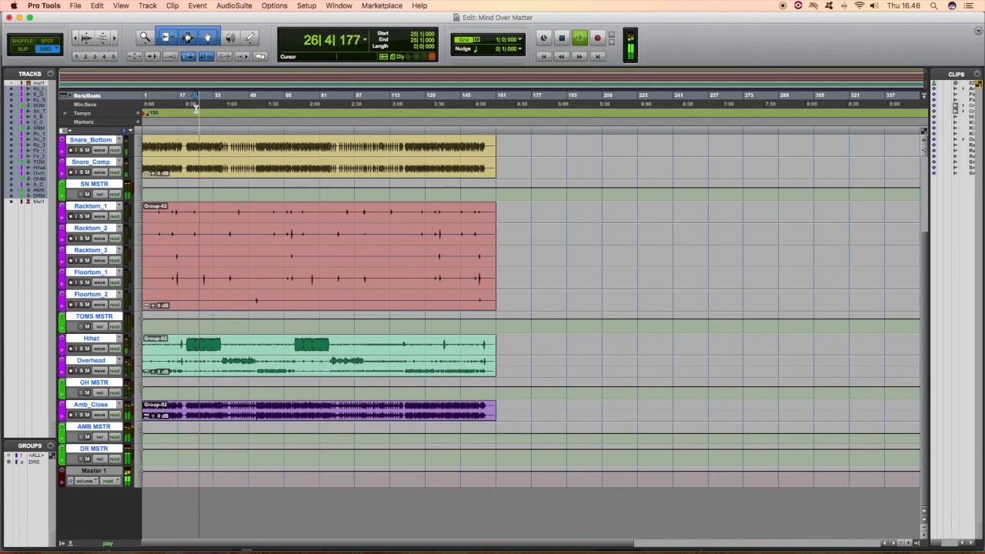
key("space")
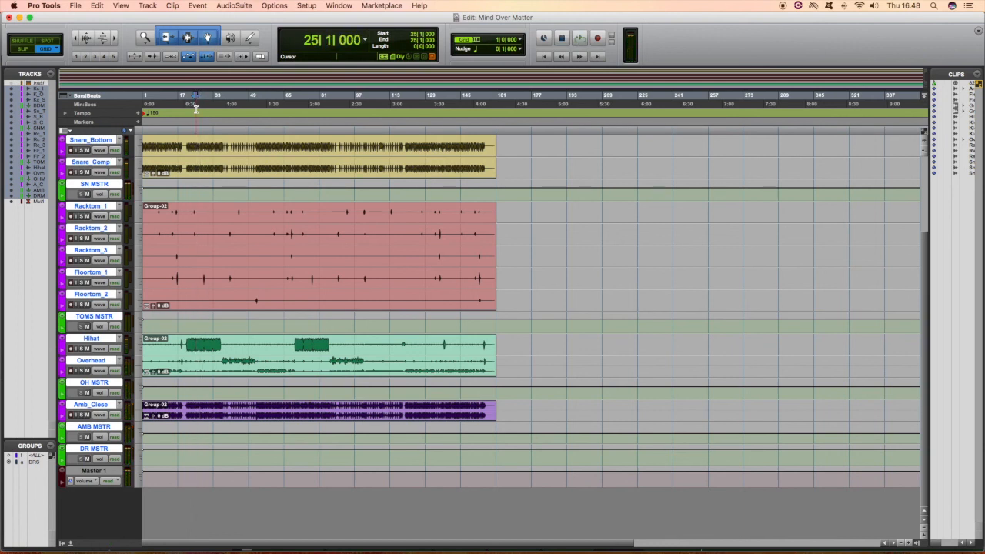